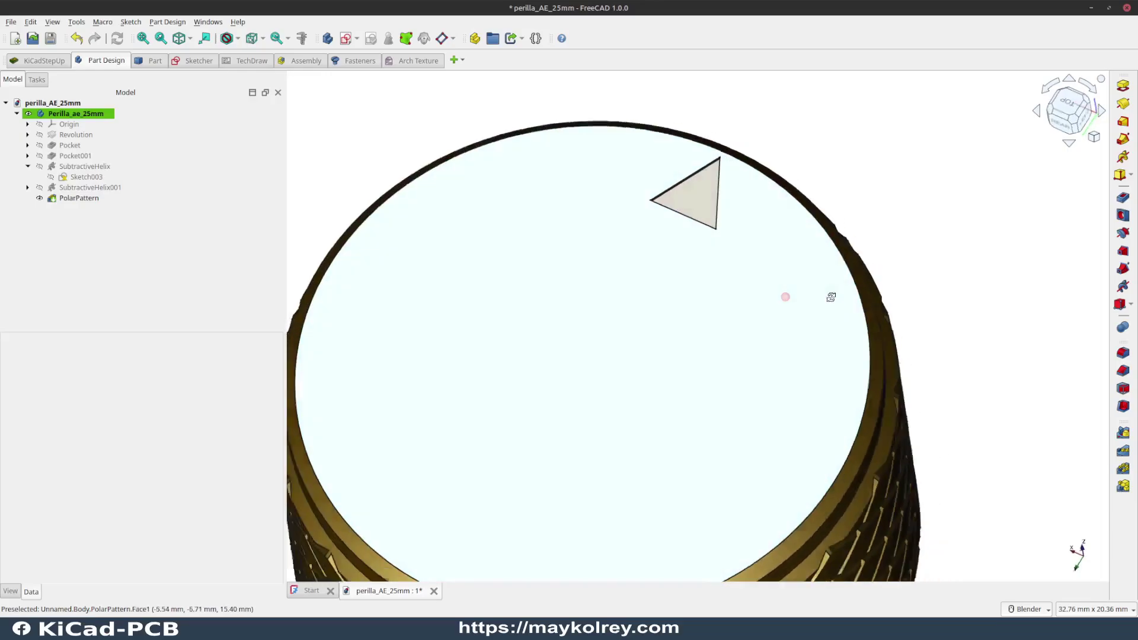
- Zoom out and orbit the finished knob model to inspect it from the side
{"action": "scroll", "coordinate": [762, 310], "scroll_direction": "down", "scroll_amount": 4}
{"action": "mouse_move", "coordinate": [865, 338]}
{"action": "middle_mouse_down"}
{"action": "mouse_move", "coordinate": [887, 404]}
{"action": "mouse_move", "coordinate": [851, 444]}
{"action": "mouse_move", "coordinate": [833, 396]}
{"action": "mouse_move", "coordinate": [762, 310]}
{"action": "mouse_move", "coordinate": [817, 304]}
{"action": "mouse_move", "coordinate": [872, 325]}
{"action": "mouse_move", "coordinate": [823, 340]}
{"action": "middle_mouse_up"}
{"action": "scroll", "coordinate": [838, 442], "scroll_direction": "down", "scroll_amount": 3}
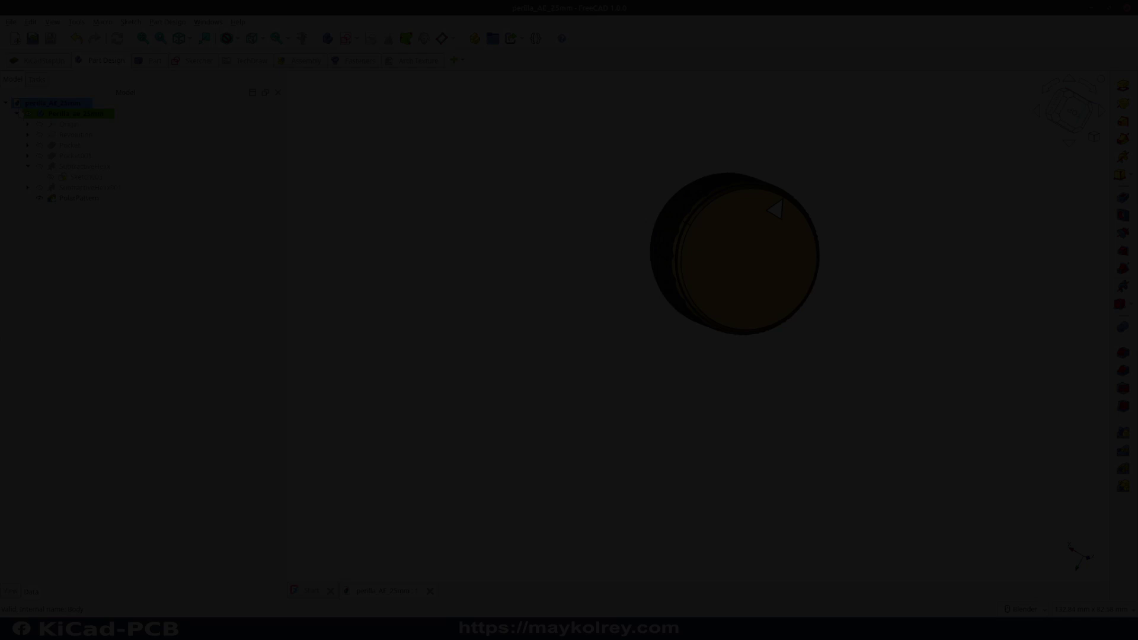
- Orbit the enclosure toward its front panel, glancing at the AliExpress knob listing in between
{"action": "scroll", "coordinate": [606, 329], "scroll_direction": "down", "scroll_amount": 2}
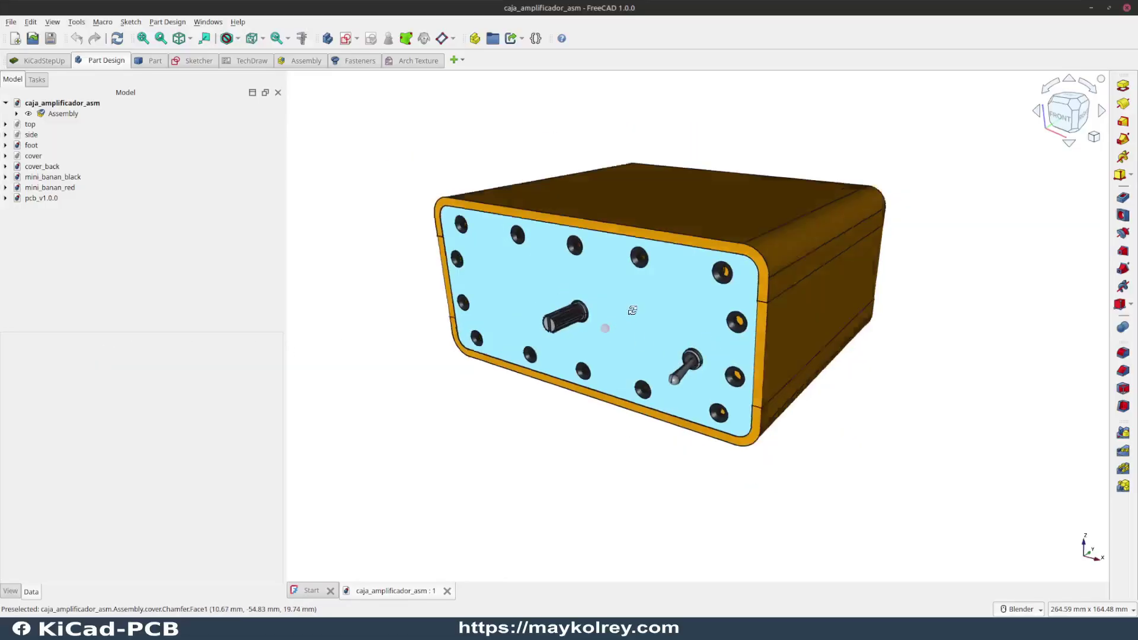
{"action": "middle_click_drag", "start_coordinate": [605, 329], "coordinate": [613, 342]}
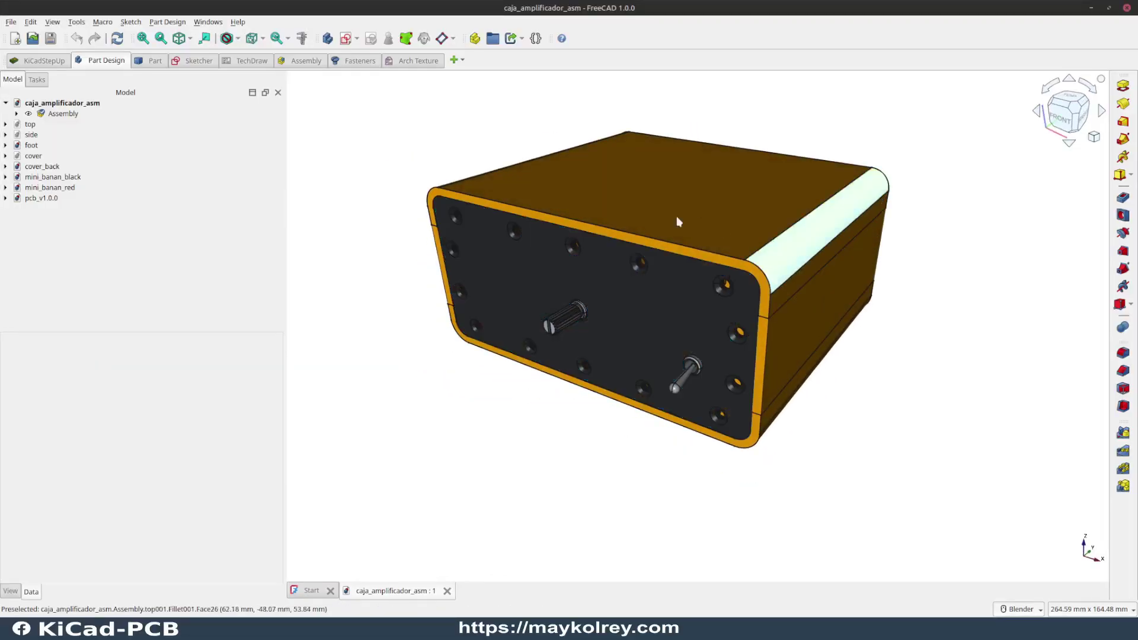
{"action": "mouse_move", "coordinate": [549, 311]}
{"action": "middle_mouse_down"}
{"action": "mouse_move", "coordinate": [567, 284]}
{"action": "mouse_move", "coordinate": [575, 311]}
{"action": "mouse_move", "coordinate": [615, 347]}
{"action": "mouse_move", "coordinate": [567, 320]}
{"action": "middle_mouse_up"}
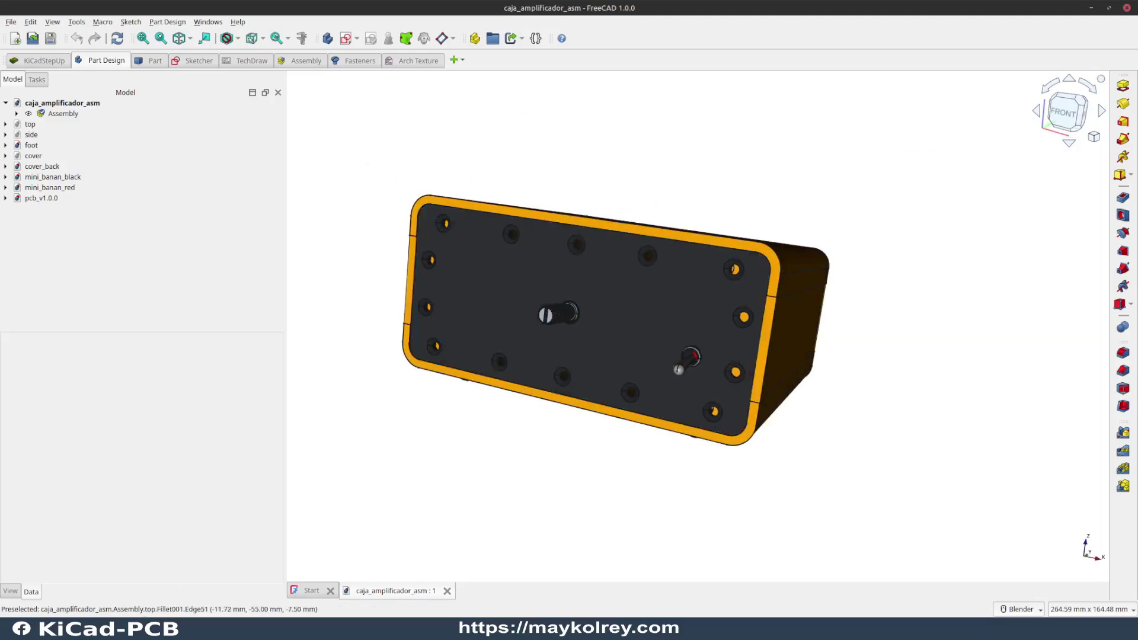
{"action": "key", "text": "alt+Tab"}
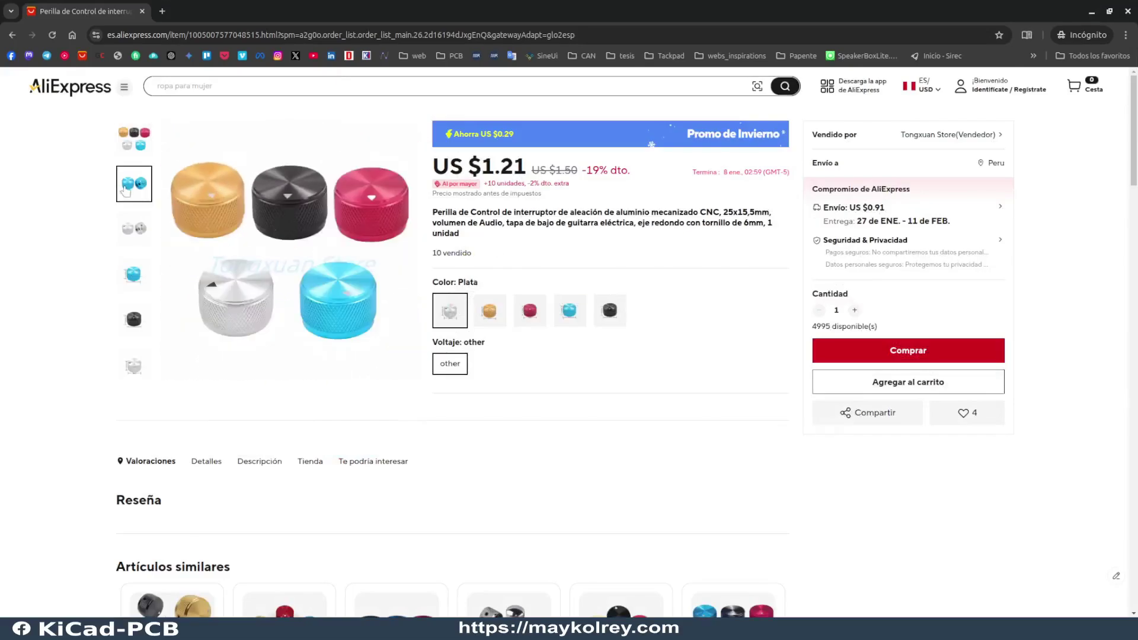
{"action": "mouse_move", "coordinate": [134, 229]}
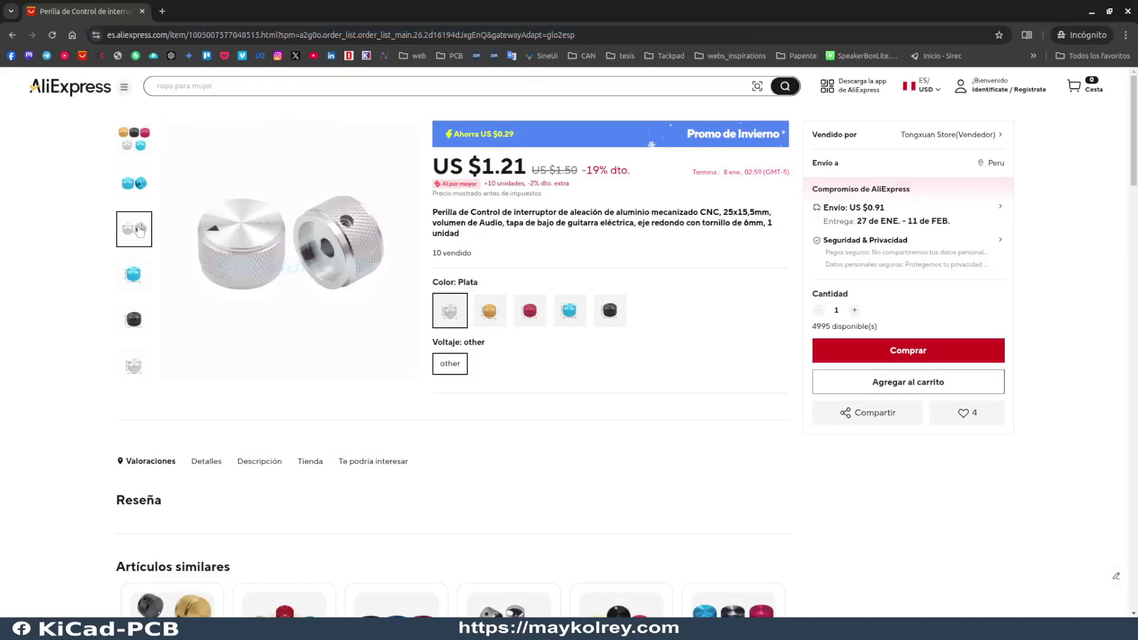
{"action": "left_click", "coordinate": [107, 569]}
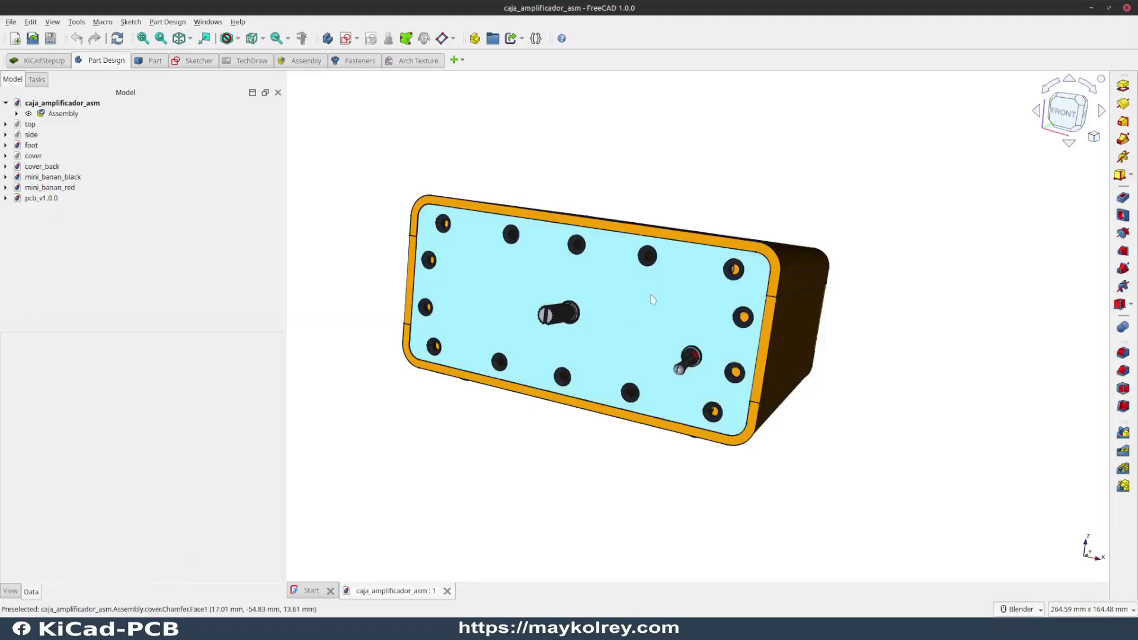
{"action": "mouse_move", "coordinate": [652, 308]}
{"action": "middle_mouse_down"}
{"action": "mouse_move", "coordinate": [624, 296]}
{"action": "mouse_move", "coordinate": [721, 181]}
{"action": "middle_mouse_up"}
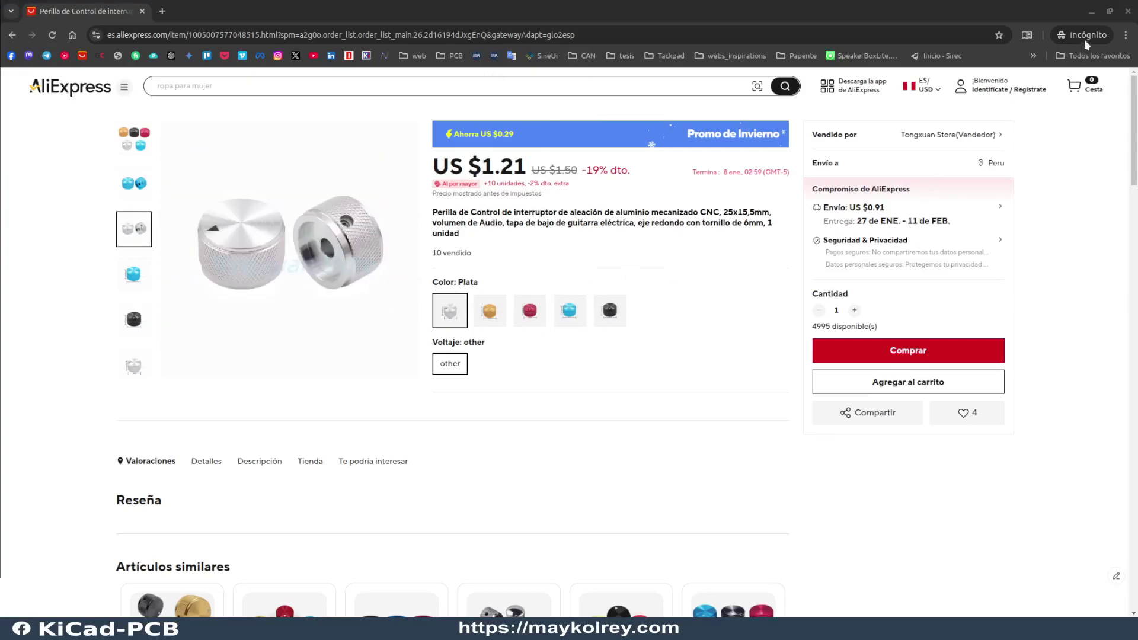
- Scroll down to the knob listing's Descripción and expand it with Ver más
{"action": "scroll", "coordinate": [532, 302], "scroll_direction": "down", "scroll_amount": 10}
{"action": "scroll", "coordinate": [532, 302], "scroll_direction": "down", "scroll_amount": 5}
{"action": "scroll", "coordinate": [532, 302], "scroll_direction": "down", "scroll_amount": 4}
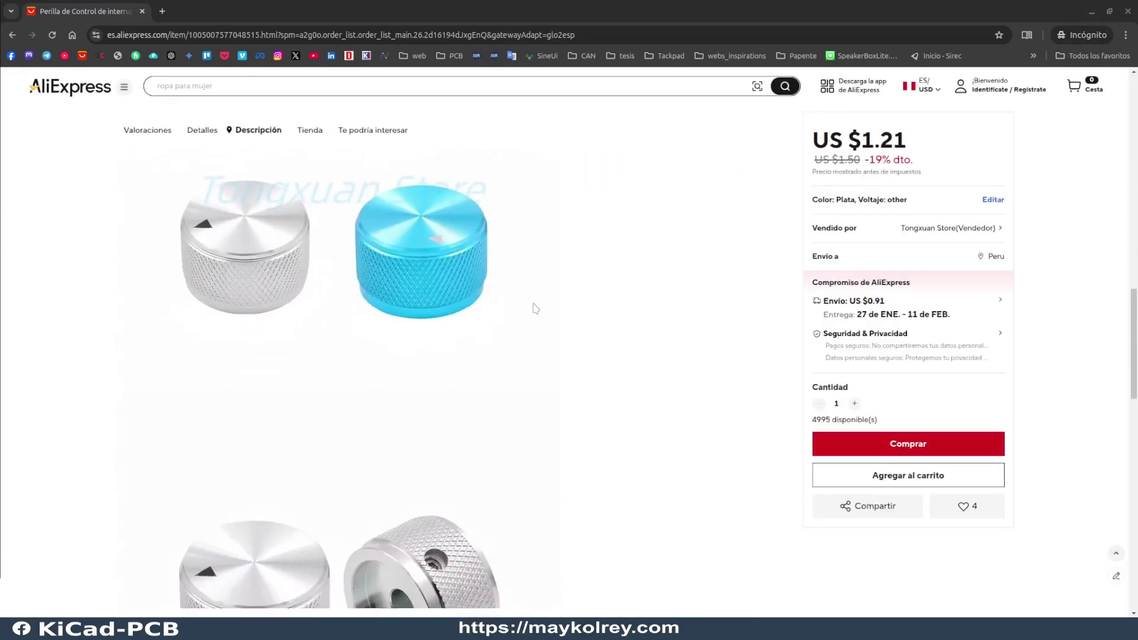
{"action": "scroll", "coordinate": [535, 308], "scroll_direction": "down", "scroll_amount": 4}
{"action": "scroll", "coordinate": [503, 308], "scroll_direction": "down", "scroll_amount": 2}
{"action": "left_click", "coordinate": [476, 308]}
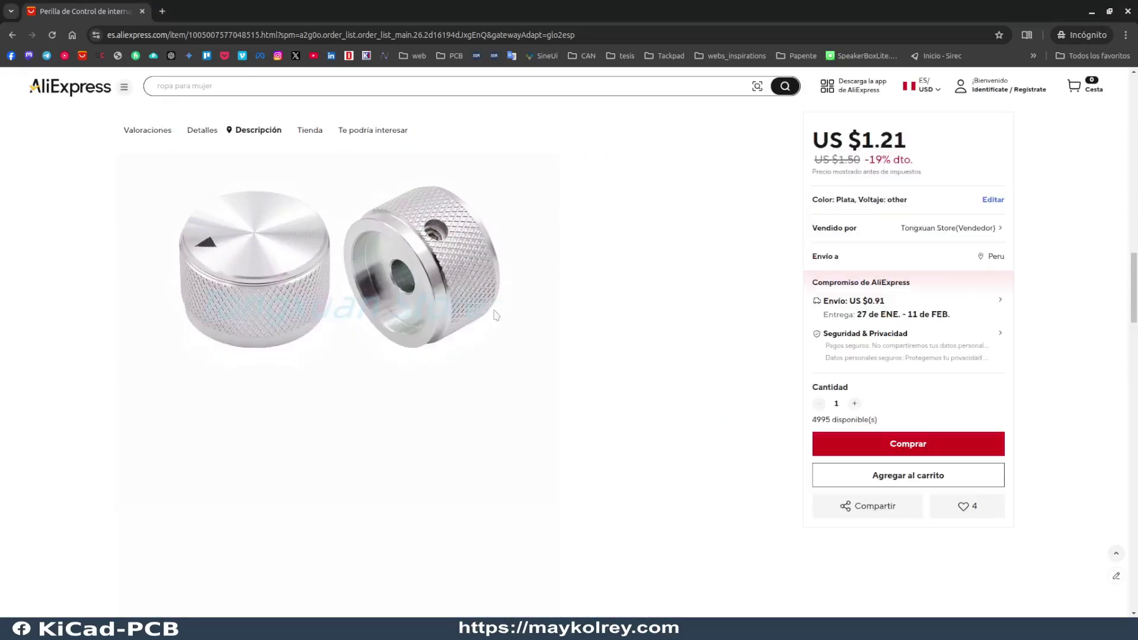
- Find the blue knob image showing 25 mm diameter and 15.5 mm height, then minimize the browser
{"action": "scroll", "coordinate": [497, 315], "scroll_direction": "down", "scroll_amount": 2}
{"action": "scroll", "coordinate": [496, 315], "scroll_direction": "down", "scroll_amount": 5}
{"action": "scroll", "coordinate": [497, 315], "scroll_direction": "down", "scroll_amount": 5}
{"action": "scroll", "coordinate": [497, 314], "scroll_direction": "down", "scroll_amount": 10}
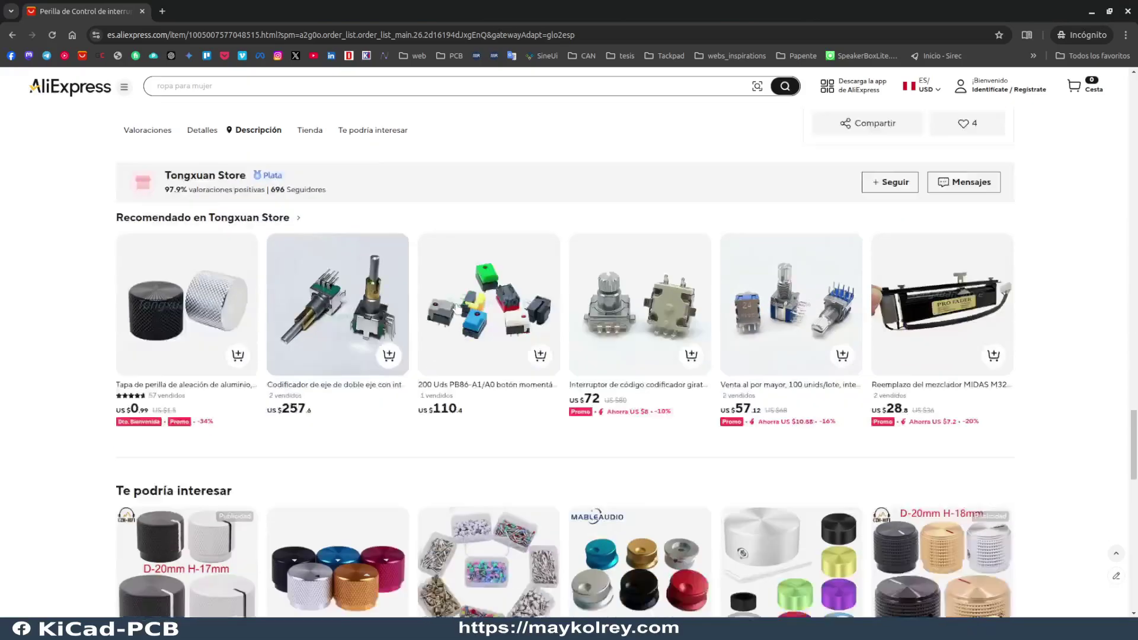
{"action": "scroll", "coordinate": [456, 308], "scroll_direction": "down", "scroll_amount": 3}
{"action": "scroll", "coordinate": [572, 287], "scroll_direction": "up", "scroll_amount": 4}
{"action": "scroll", "coordinate": [571, 287], "scroll_direction": "up", "scroll_amount": 5}
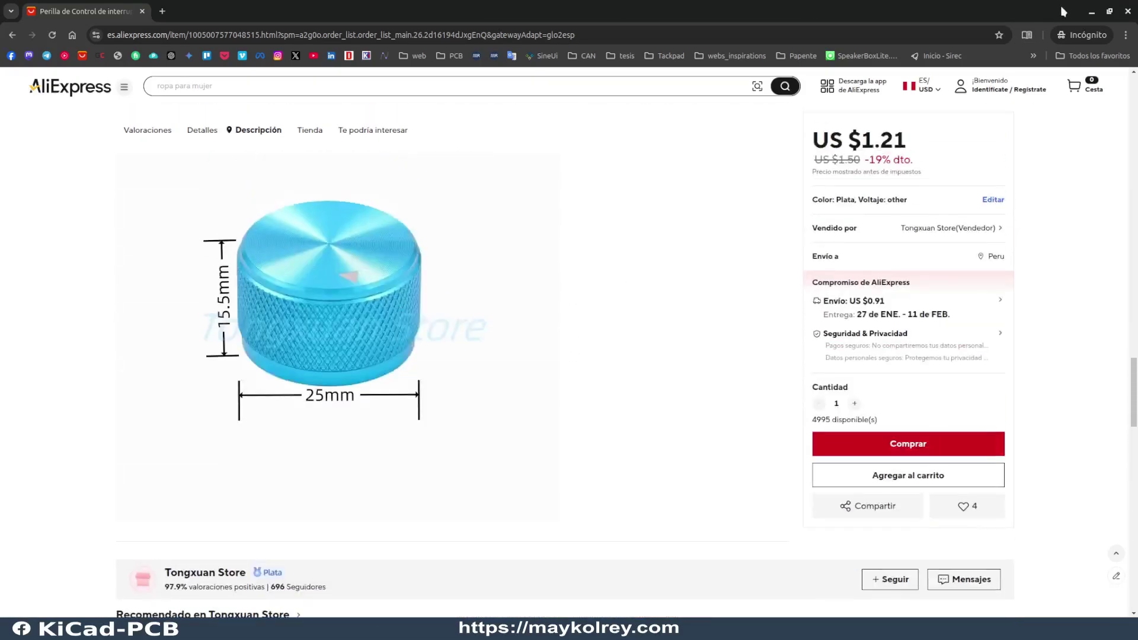
{"action": "left_click", "coordinate": [1093, 13]}
- Orbit and zoom the assembly so the enclosure's front cover and shaft face the viewer
{"action": "mouse_move", "coordinate": [640, 264]}
{"action": "middle_mouse_down"}
{"action": "mouse_move", "coordinate": [740, 188]}
{"action": "mouse_move", "coordinate": [483, 332]}
{"action": "middle_mouse_up"}
{"action": "scroll", "coordinate": [483, 332], "scroll_direction": "up", "scroll_amount": 2}
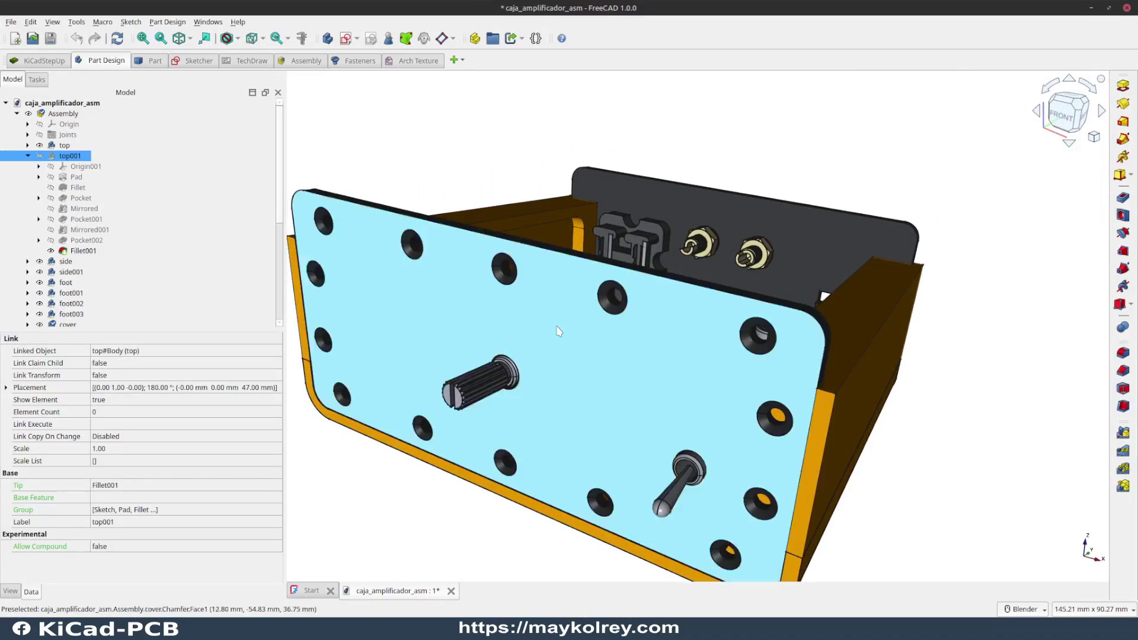
{"action": "scroll", "coordinate": [597, 340], "scroll_direction": "up", "scroll_amount": 1}
{"action": "scroll", "coordinate": [599, 338], "scroll_direction": "down", "scroll_amount": 4}
{"action": "mouse_move", "coordinate": [633, 338]}
{"action": "middle_mouse_down"}
{"action": "mouse_move", "coordinate": [714, 304]}
{"action": "mouse_move", "coordinate": [646, 320]}
{"action": "mouse_move", "coordinate": [632, 358]}
{"action": "middle_mouse_up"}
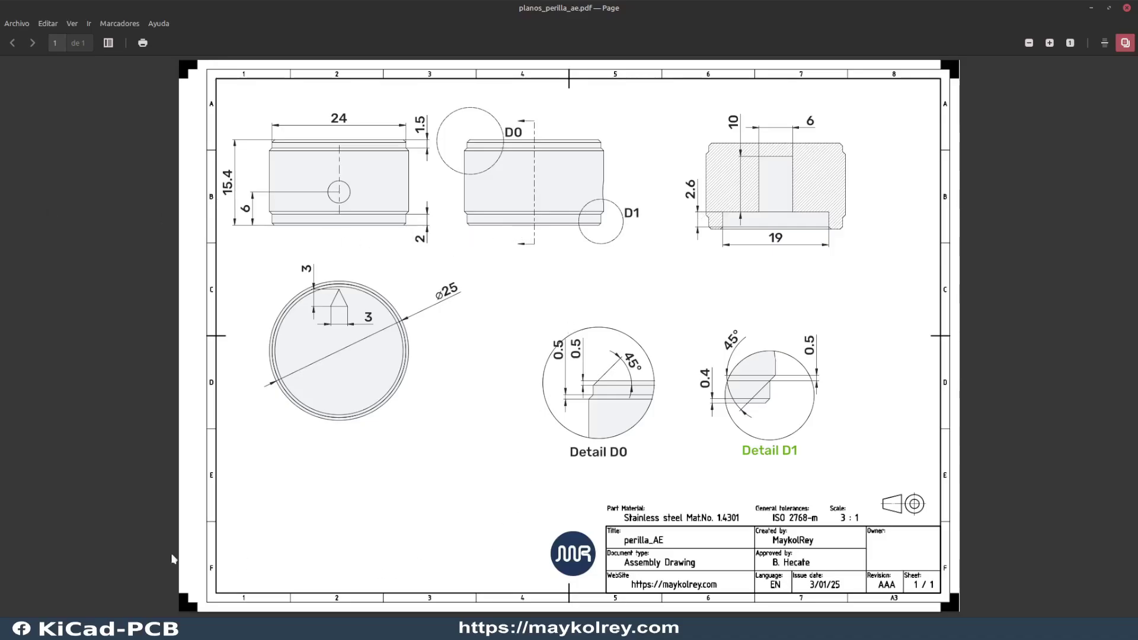
- Switch to the knurled knob drawing planos_perilla.pdf
{"action": "key", "text": "alt+Tab"}
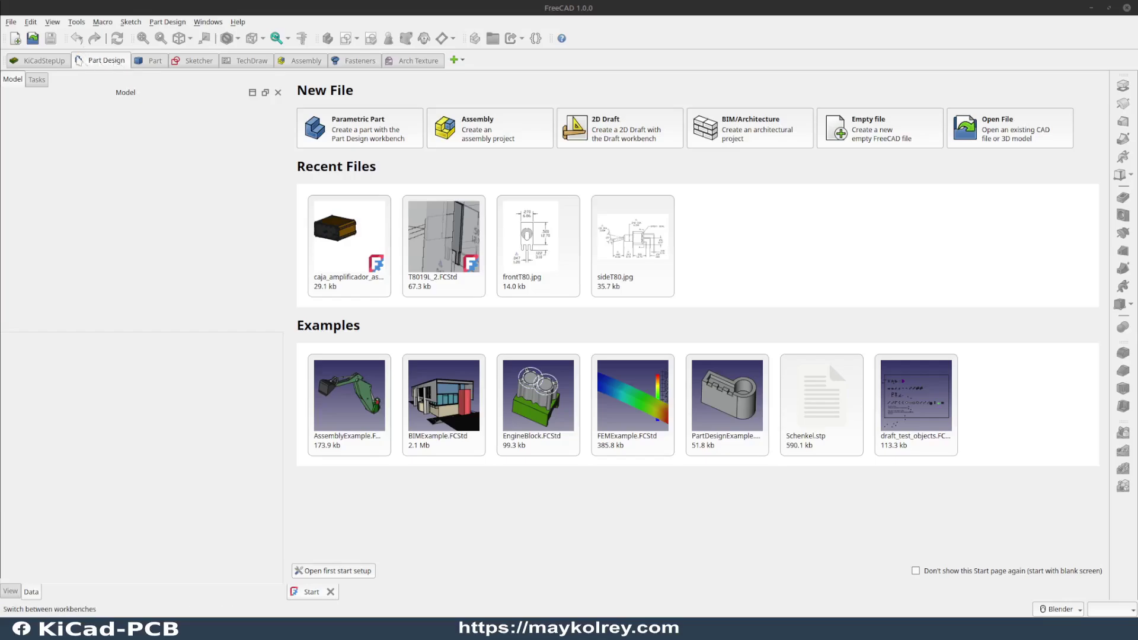
- Create a new parametric part document, add a Body, and start a sketch in it
{"action": "left_click", "coordinate": [15, 40]}
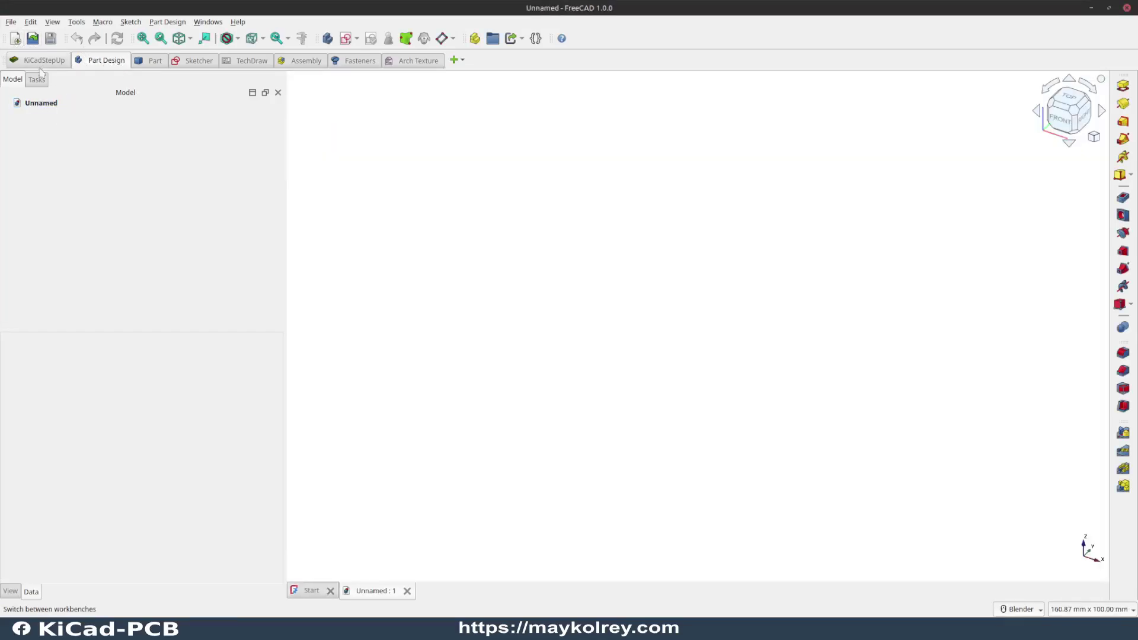
{"action": "left_click", "coordinate": [58, 107]}
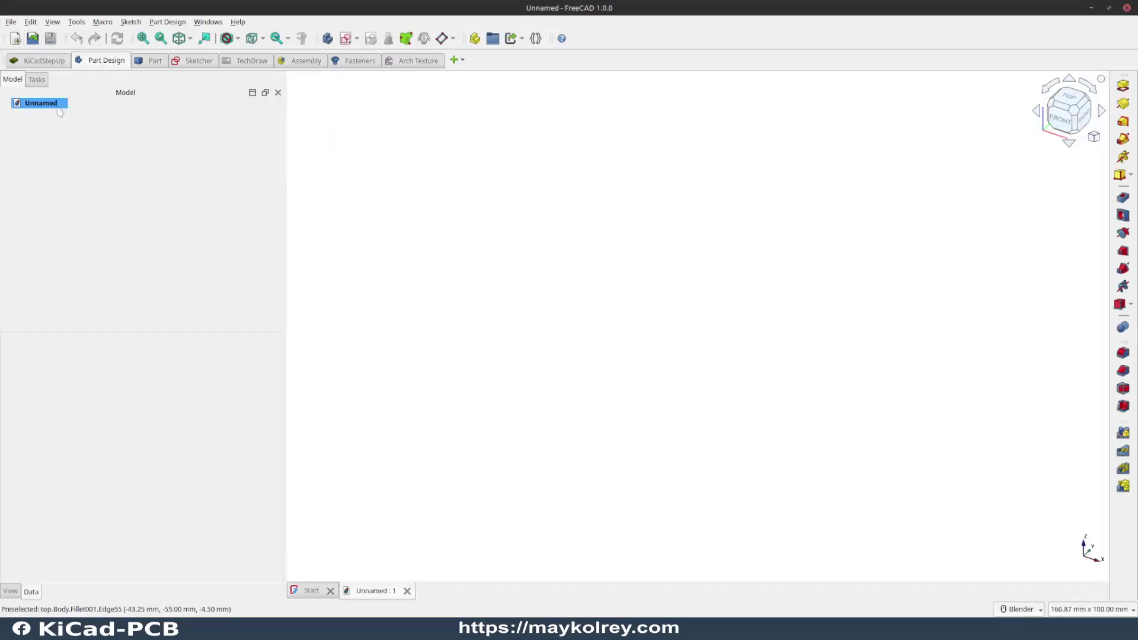
{"action": "left_click", "coordinate": [329, 39]}
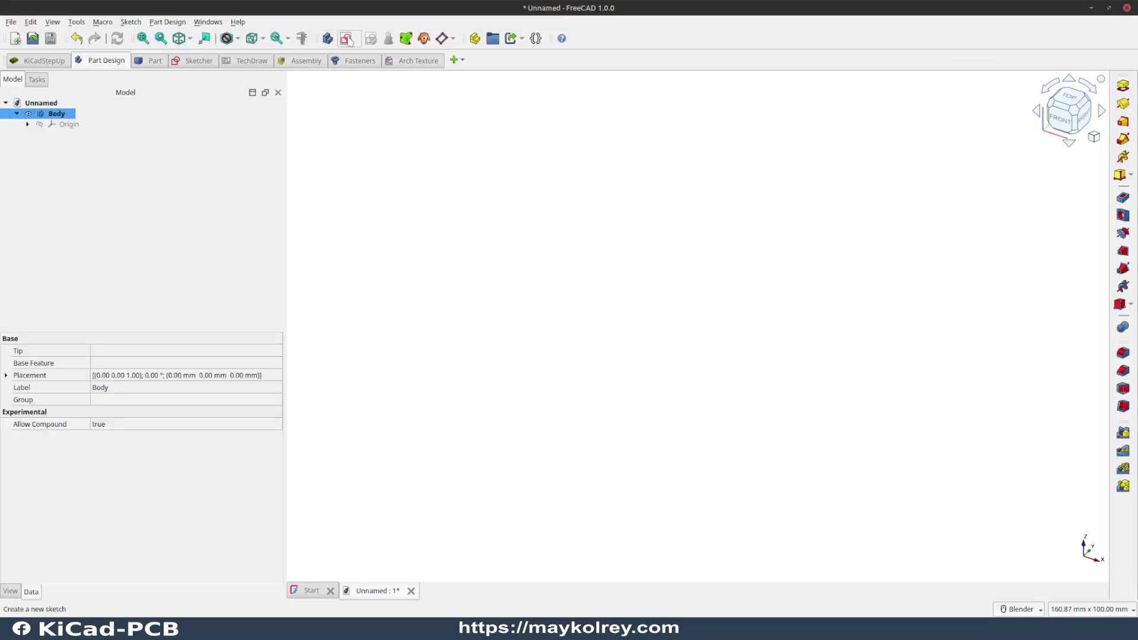
{"action": "left_click", "coordinate": [348, 39]}
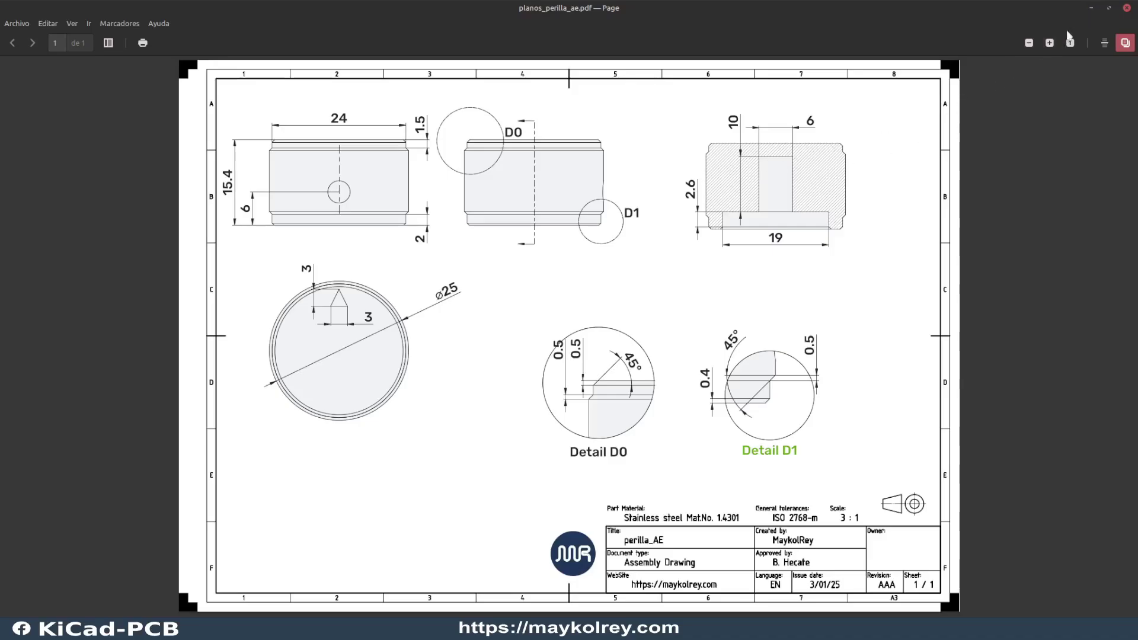
- Begin the knob profile polyline: top edge, top chamfer and right side down to the base
{"action": "left_click", "coordinate": [1091, 8]}
{"action": "left_click", "coordinate": [704, 181]}
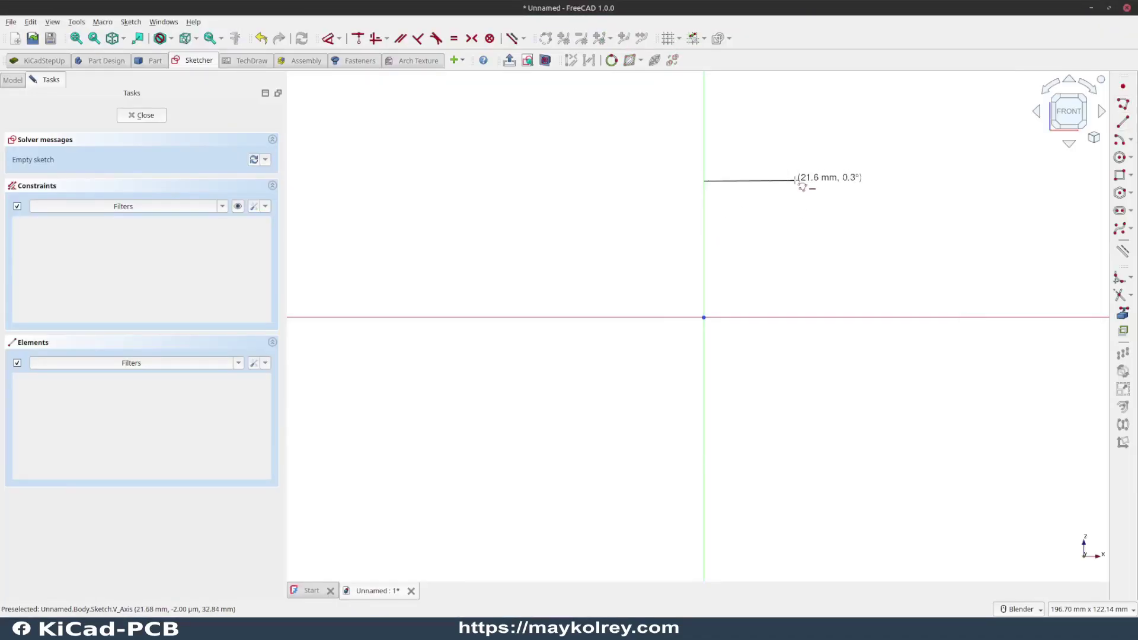
{"action": "left_click", "coordinate": [794, 180]}
{"action": "scroll", "coordinate": [803, 190], "scroll_direction": "up", "scroll_amount": 5}
{"action": "left_click", "coordinate": [787, 168]}
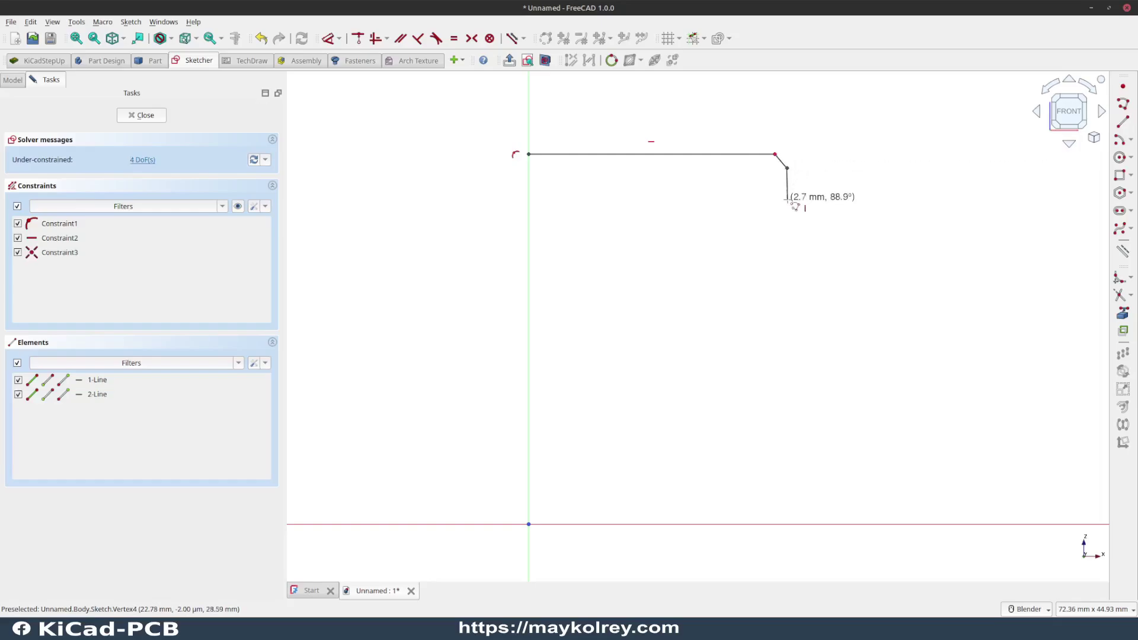
{"action": "left_click", "coordinate": [787, 200]}
{"action": "left_click", "coordinate": [806, 214]}
{"action": "left_click", "coordinate": [806, 409]}
{"action": "left_click", "coordinate": [789, 435]}
{"action": "left_click", "coordinate": [789, 490]}
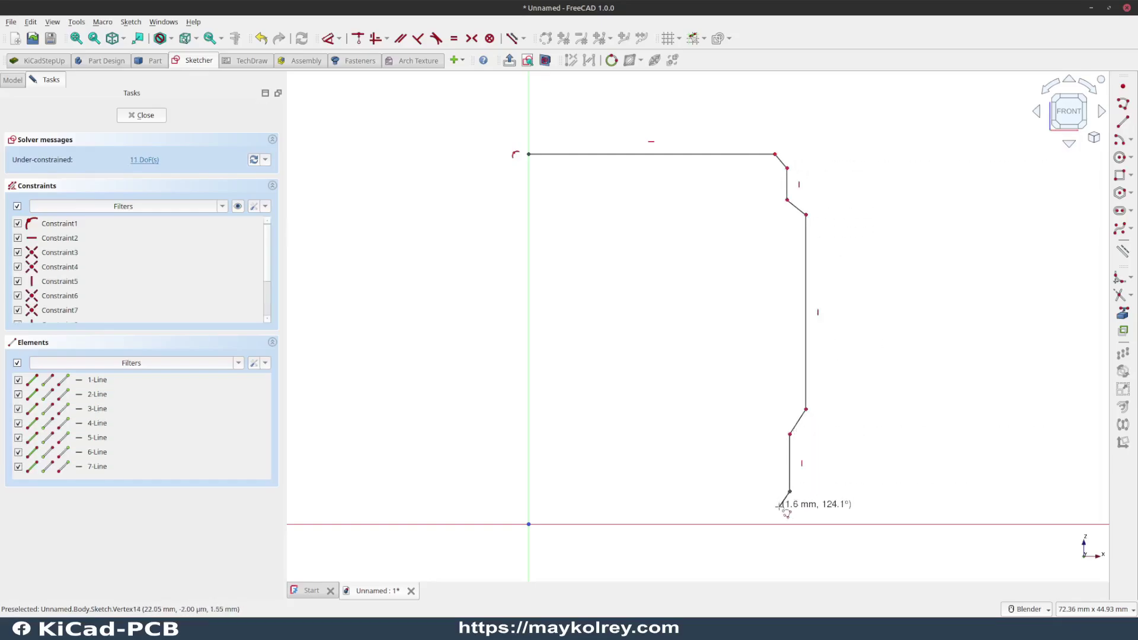
- Finish the profile through the skirt and shaft bore back to the axis, then dimension the top edge
{"action": "left_click", "coordinate": [751, 506]}
{"action": "left_click", "coordinate": [734, 495]}
{"action": "left_click", "coordinate": [734, 427]}
{"action": "left_click", "coordinate": [576, 428]}
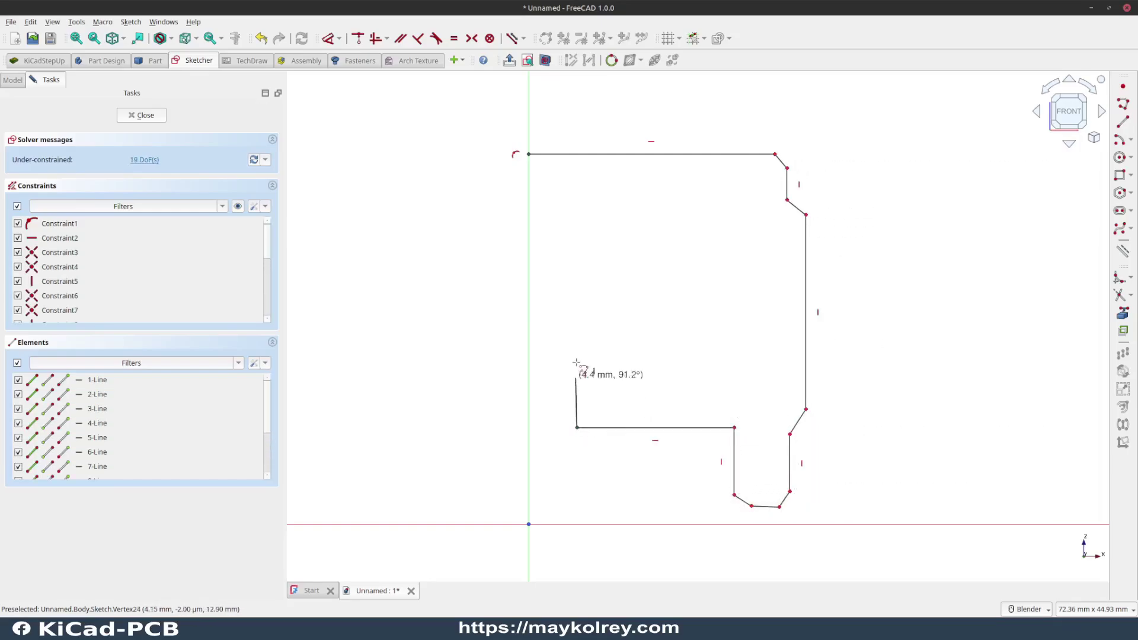
{"action": "left_click", "coordinate": [577, 257]}
{"action": "left_click", "coordinate": [529, 257]}
{"action": "left_click", "coordinate": [528, 154]}
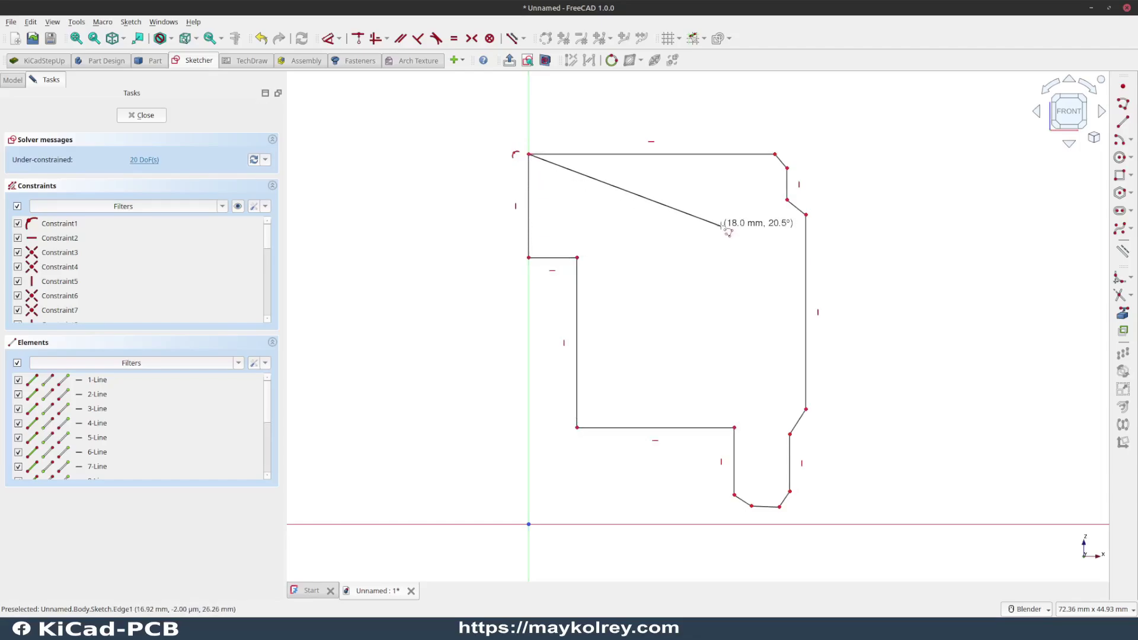
{"action": "right_click", "coordinate": [839, 319]}
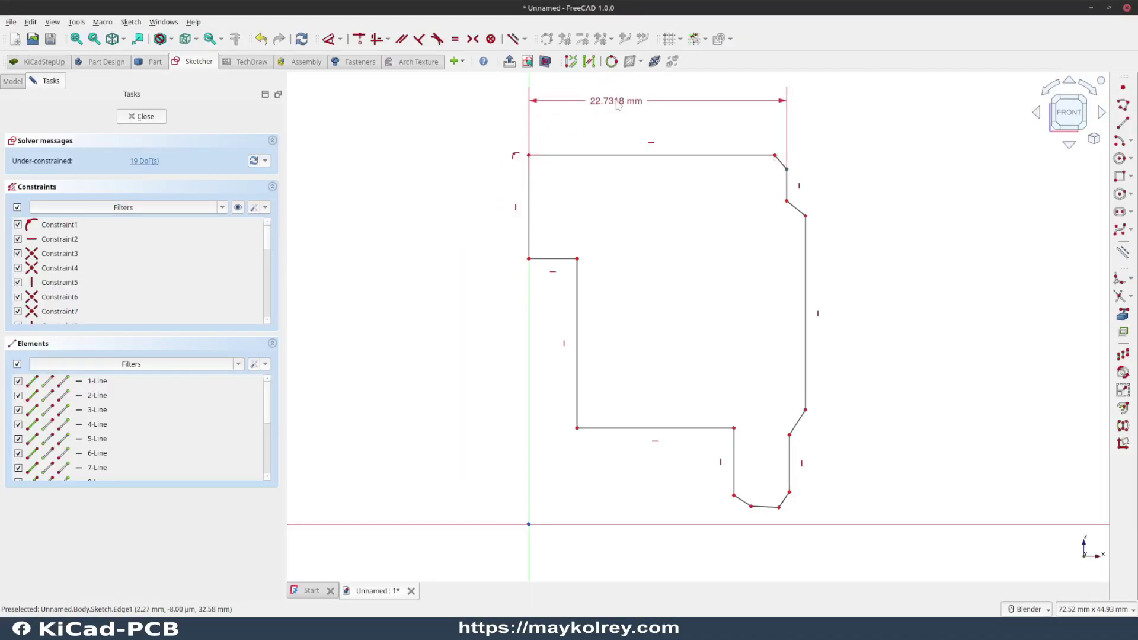
{"action": "left_click", "coordinate": [665, 135]}
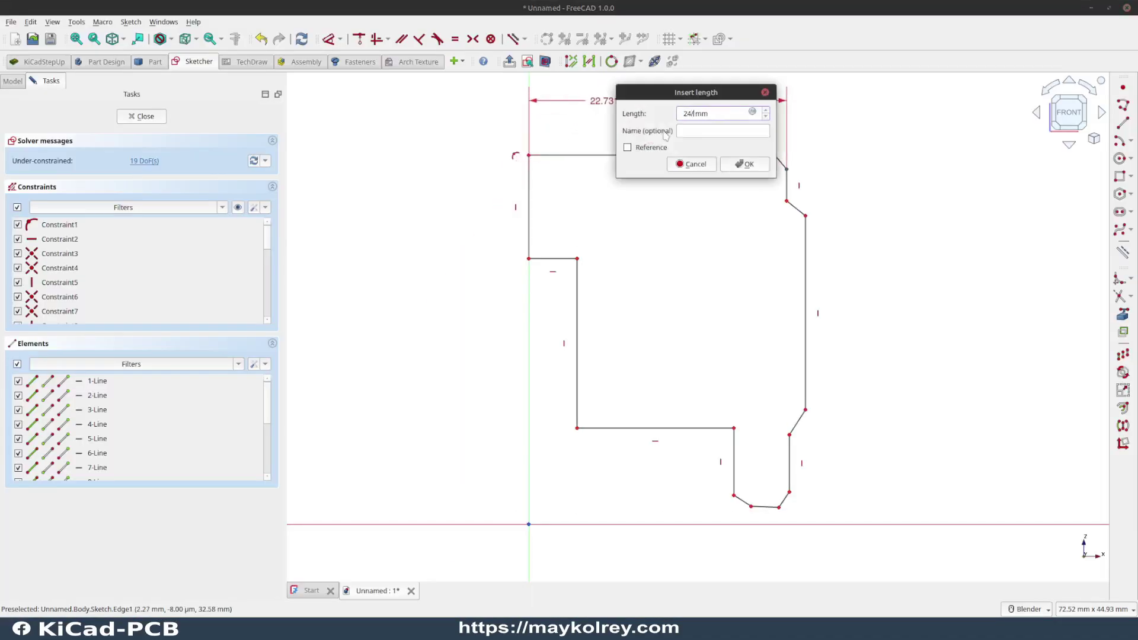
- Set the top edge length to 12 mm and drag the top corners into place
{"action": "type", "text": "2"}
{"action": "key", "text": "Return"}
{"action": "left_click_drag", "start_coordinate": [779, 159], "coordinate": [637, 156]}
{"action": "scroll", "coordinate": [656, 176], "scroll_direction": "up", "scroll_amount": 3}
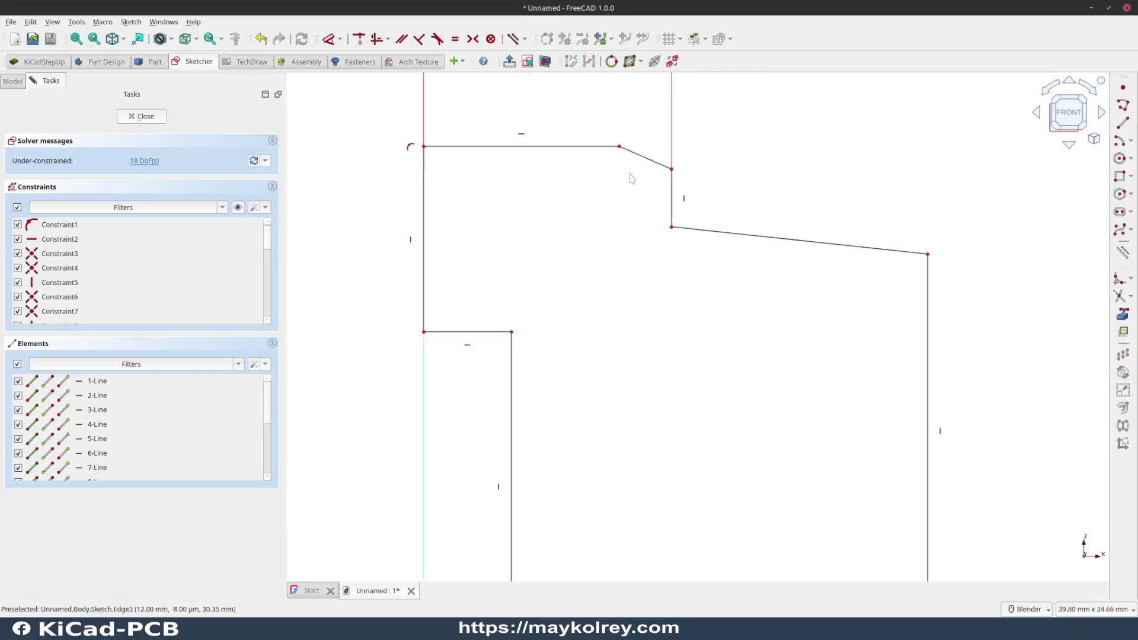
{"action": "left_click_drag", "start_coordinate": [620, 148], "coordinate": [648, 148]}
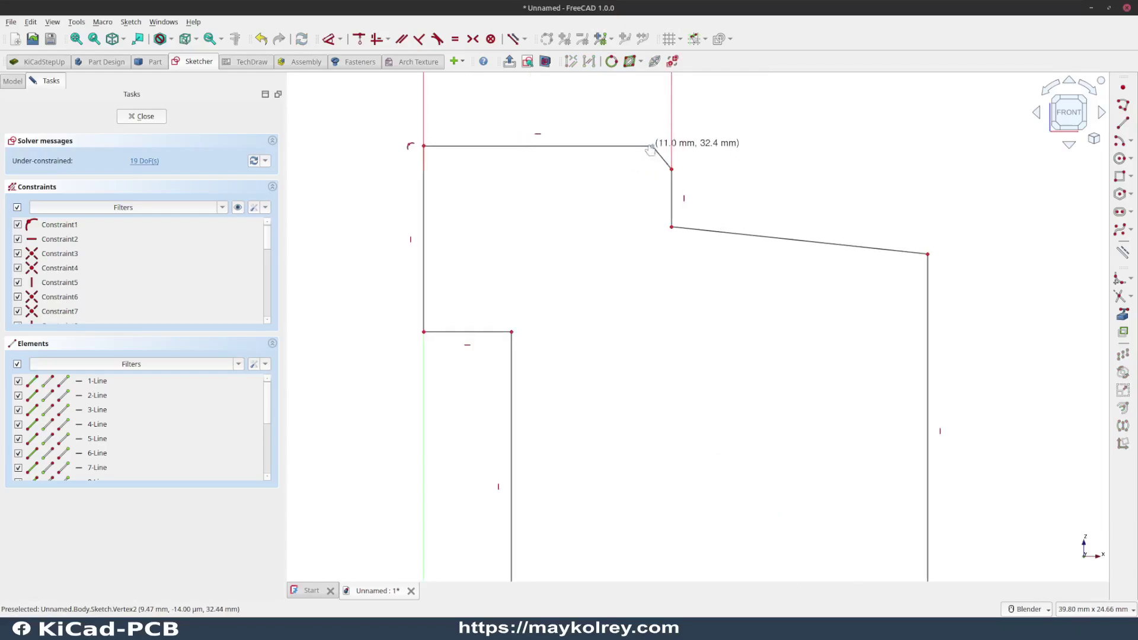
- Constrain the top chamfer to 45° and snap the profile's bottom vertex onto the horizontal axis
{"action": "key", "text": "k"}
{"action": "key", "text": "a"}
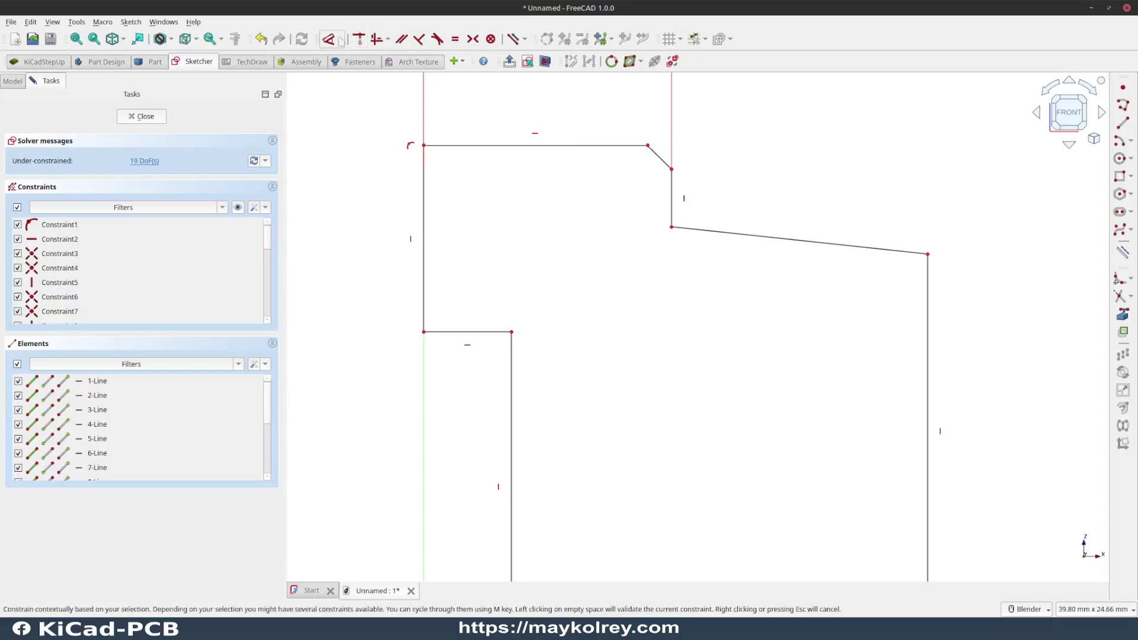
{"action": "left_click", "coordinate": [659, 158]}
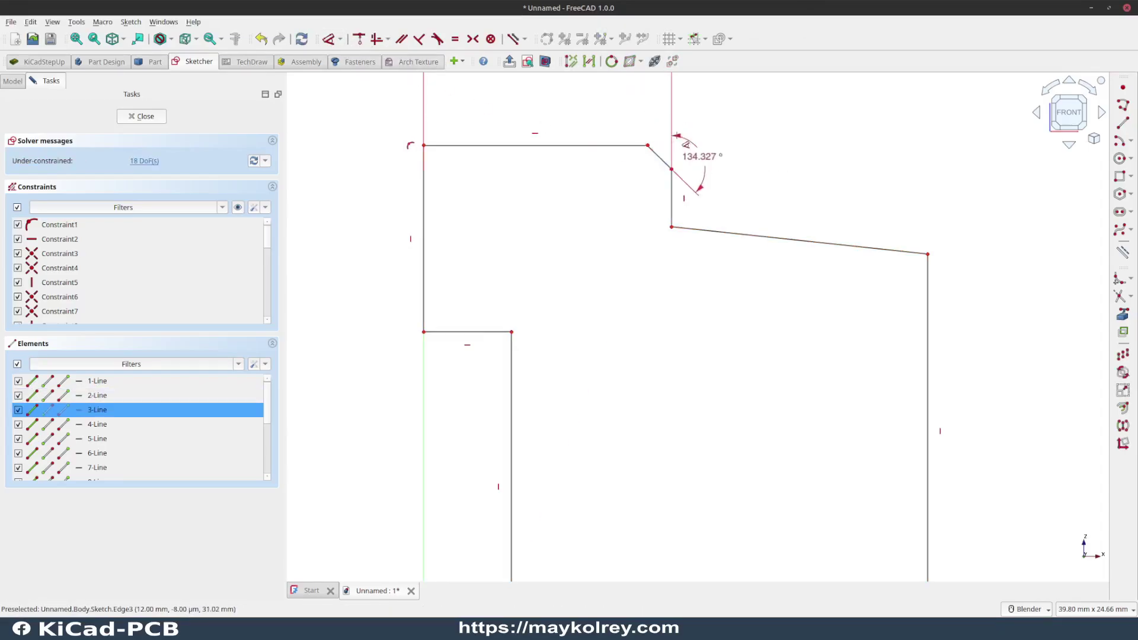
{"action": "left_click", "coordinate": [637, 115]}
{"action": "left_click", "coordinate": [793, 180]}
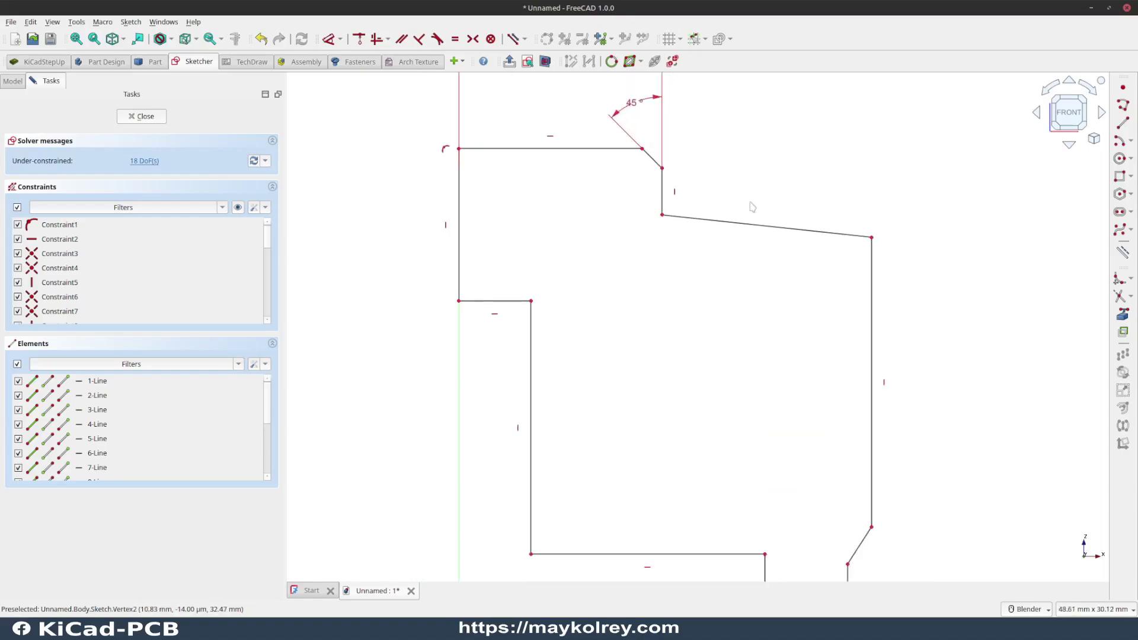
{"action": "scroll", "coordinate": [601, 154], "scroll_direction": "down", "scroll_amount": 1}
{"action": "scroll", "coordinate": [743, 358], "scroll_direction": "down", "scroll_amount": 1}
{"action": "left_click_drag", "start_coordinate": [777, 449], "coordinate": [707, 450]}
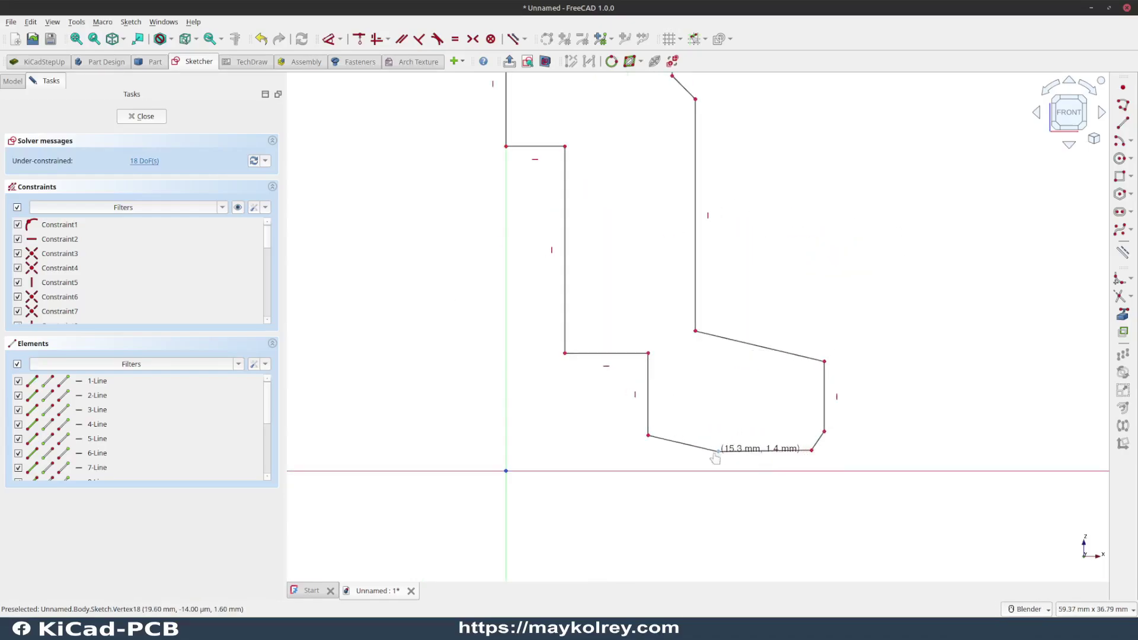
{"action": "left_click", "coordinate": [357, 39]}
{"action": "left_click", "coordinate": [662, 469]}
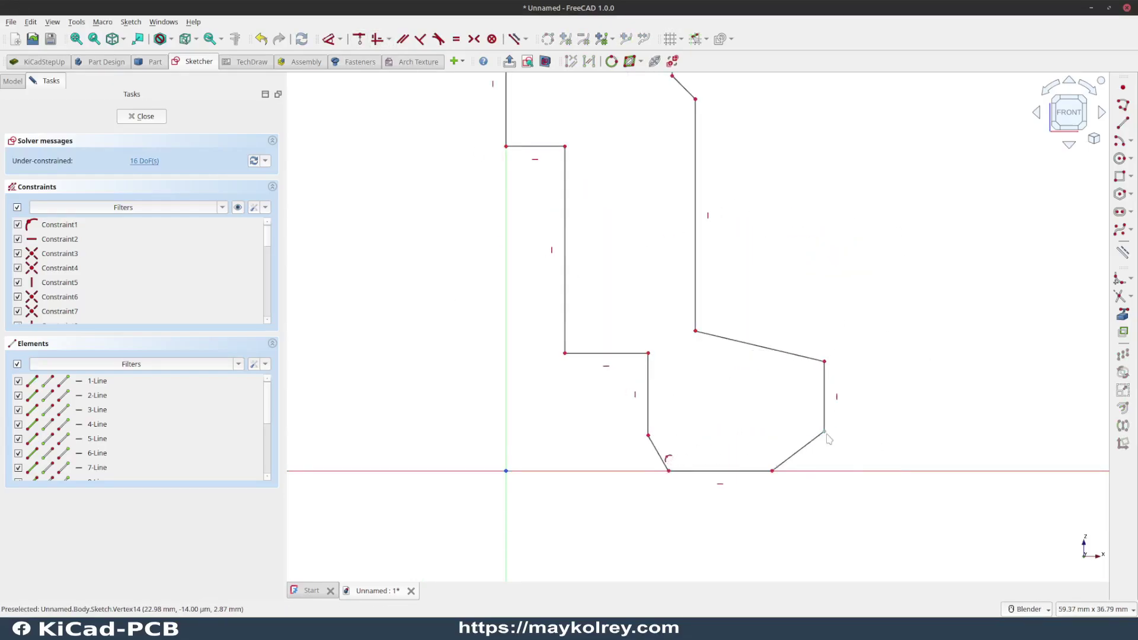
- Add a 12.5 mm overall width dimension measured from the axis
{"action": "scroll", "coordinate": [630, 292], "scroll_direction": "down", "scroll_amount": 2}
{"action": "scroll", "coordinate": [673, 187], "scroll_direction": "down", "scroll_amount": 2}
{"action": "scroll", "coordinate": [594, 117], "scroll_direction": "down", "scroll_amount": 1}
{"action": "scroll", "coordinate": [575, 112], "scroll_direction": "up", "scroll_amount": 4}
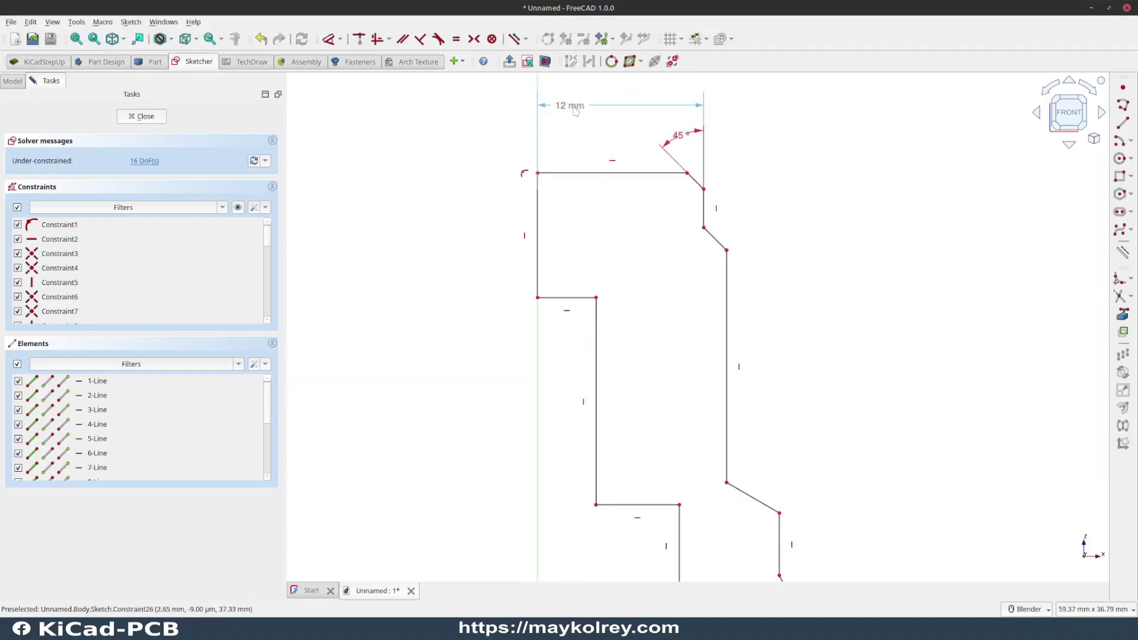
{"action": "left_click_drag", "start_coordinate": [575, 111], "coordinate": [603, 115]}
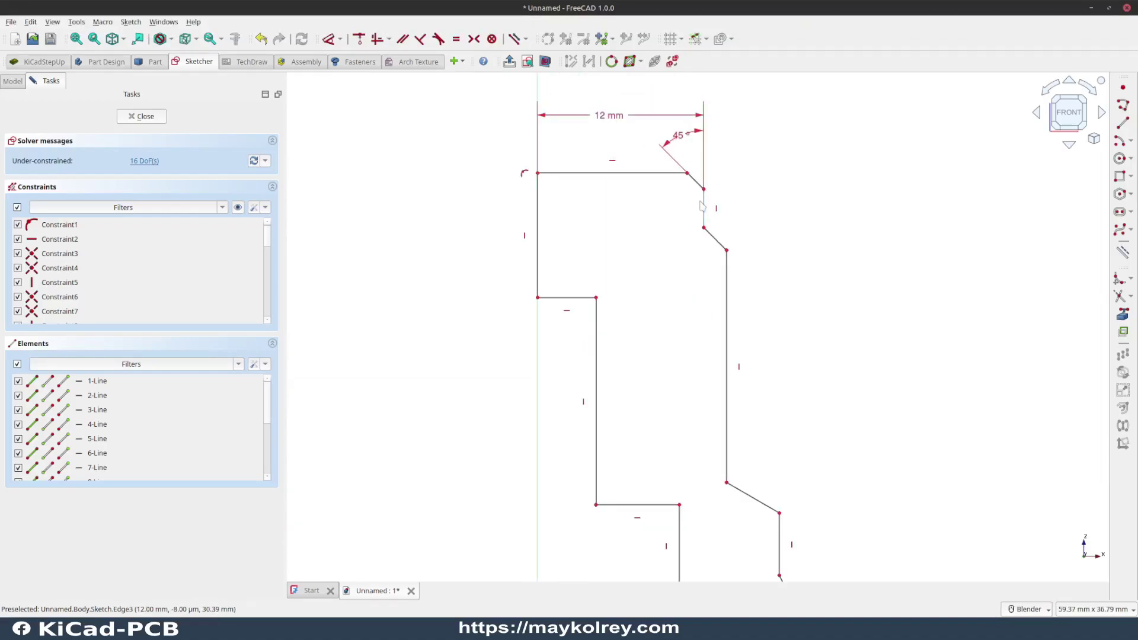
{"action": "scroll", "coordinate": [646, 201], "scroll_direction": "down", "scroll_amount": 2}
{"action": "scroll", "coordinate": [639, 128], "scroll_direction": "up", "scroll_amount": 3}
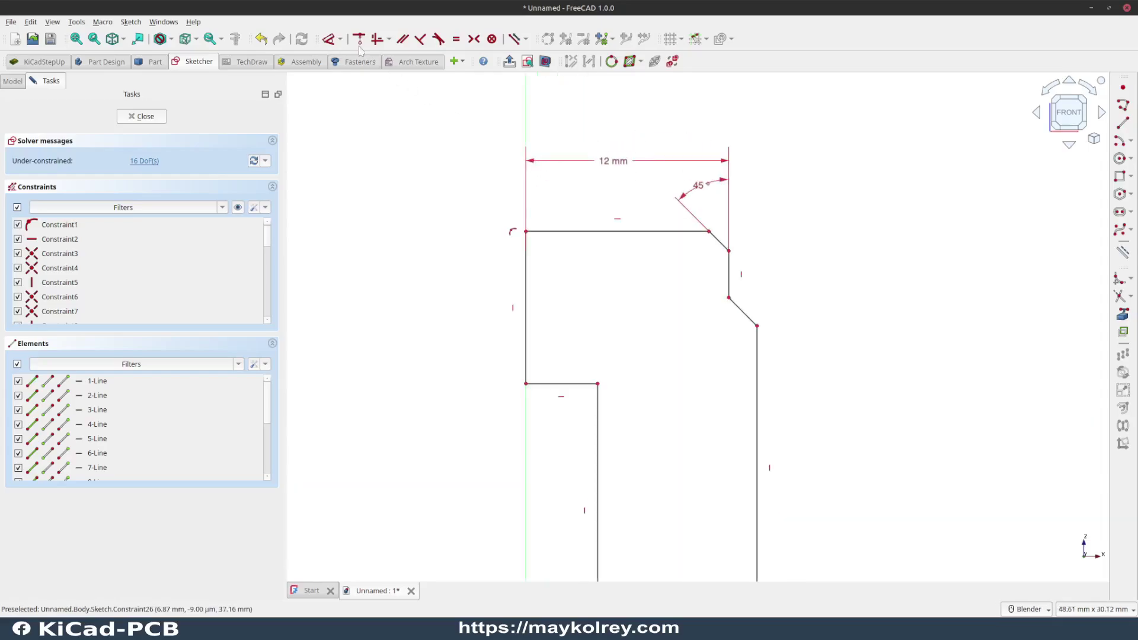
{"action": "left_click", "coordinate": [329, 38]}
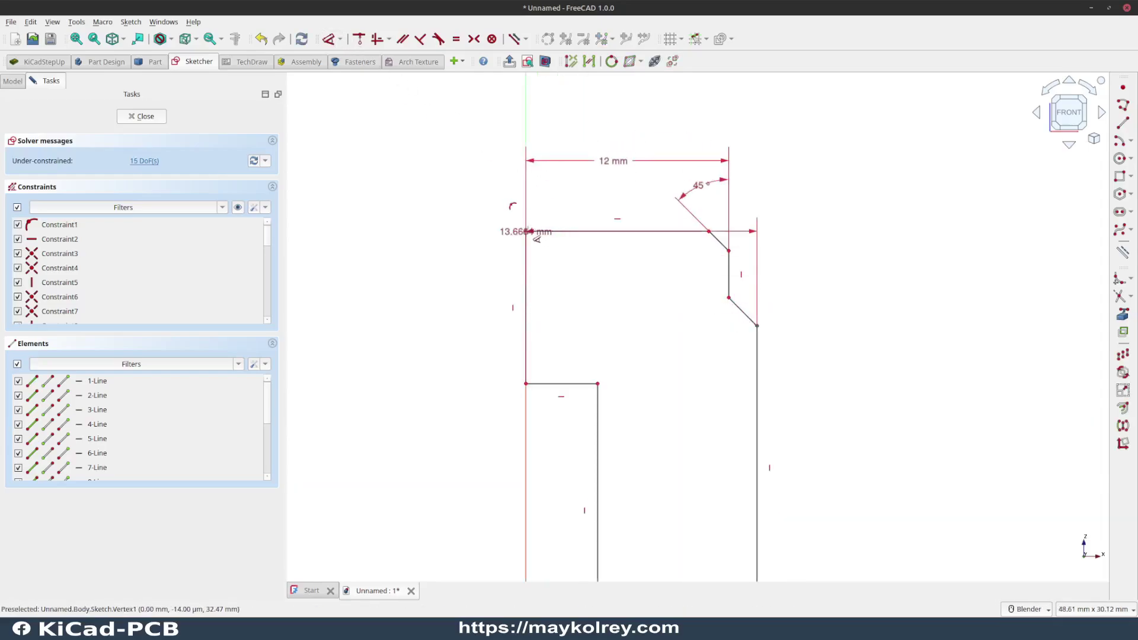
{"action": "left_click", "coordinate": [601, 111]}
{"action": "type", "text": "25/2mm"}
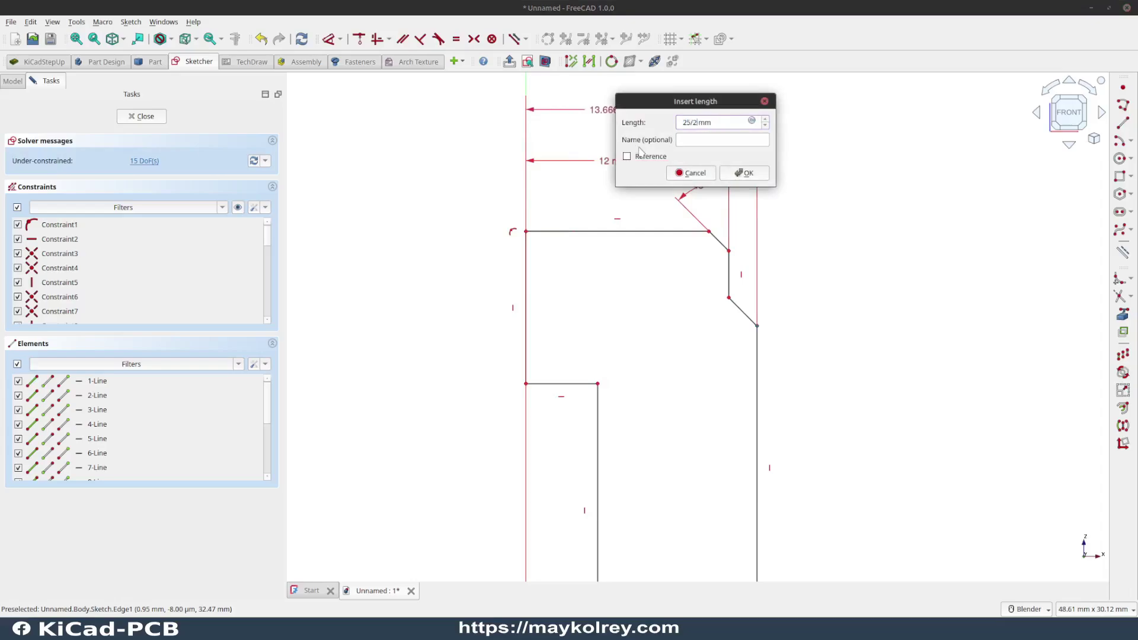
{"action": "key", "text": "Return"}
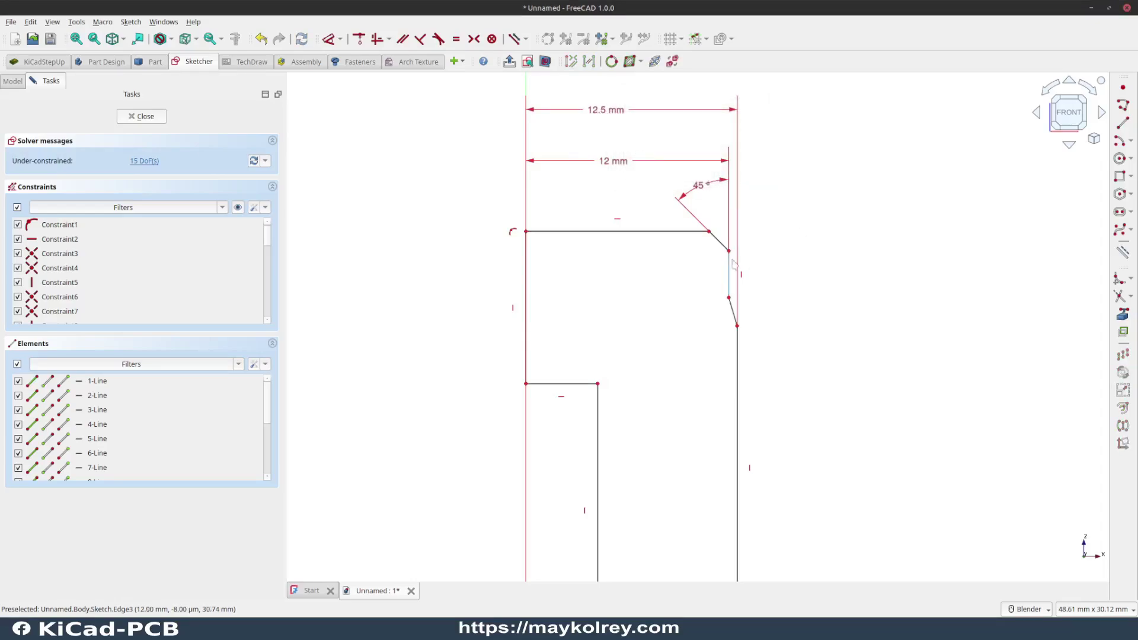
- Set the upper chamfer corner's vertical offset to 0.5 mm
{"action": "scroll", "coordinate": [699, 305], "scroll_direction": "up", "scroll_amount": 3}
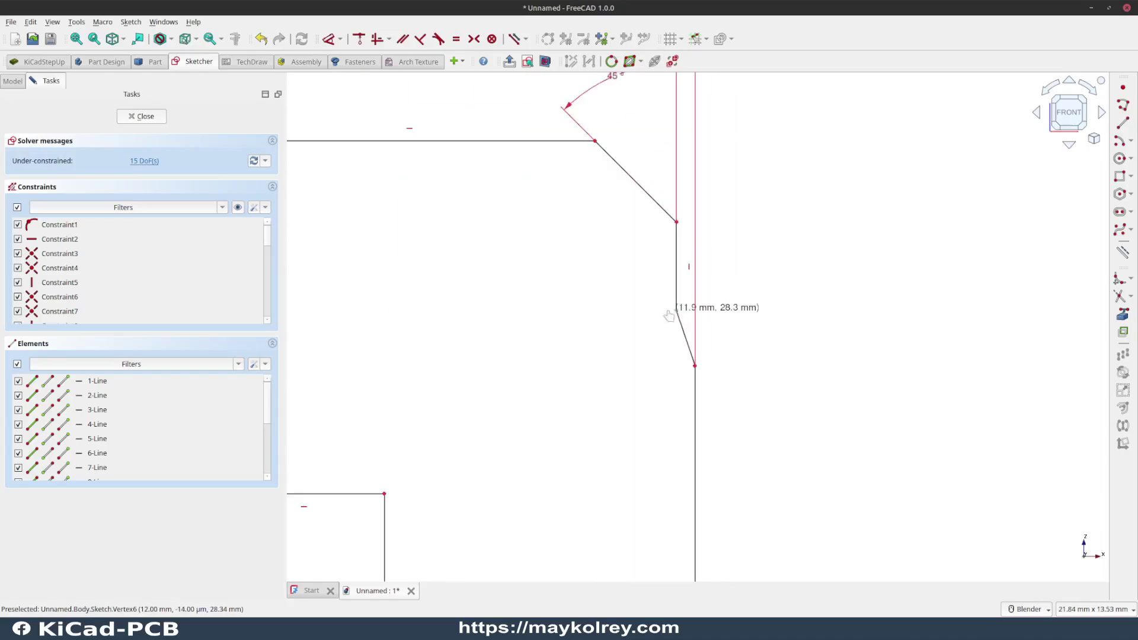
{"action": "scroll", "coordinate": [669, 315], "scroll_direction": "down", "scroll_amount": 3}
{"action": "scroll", "coordinate": [693, 332], "scroll_direction": "up", "scroll_amount": 3}
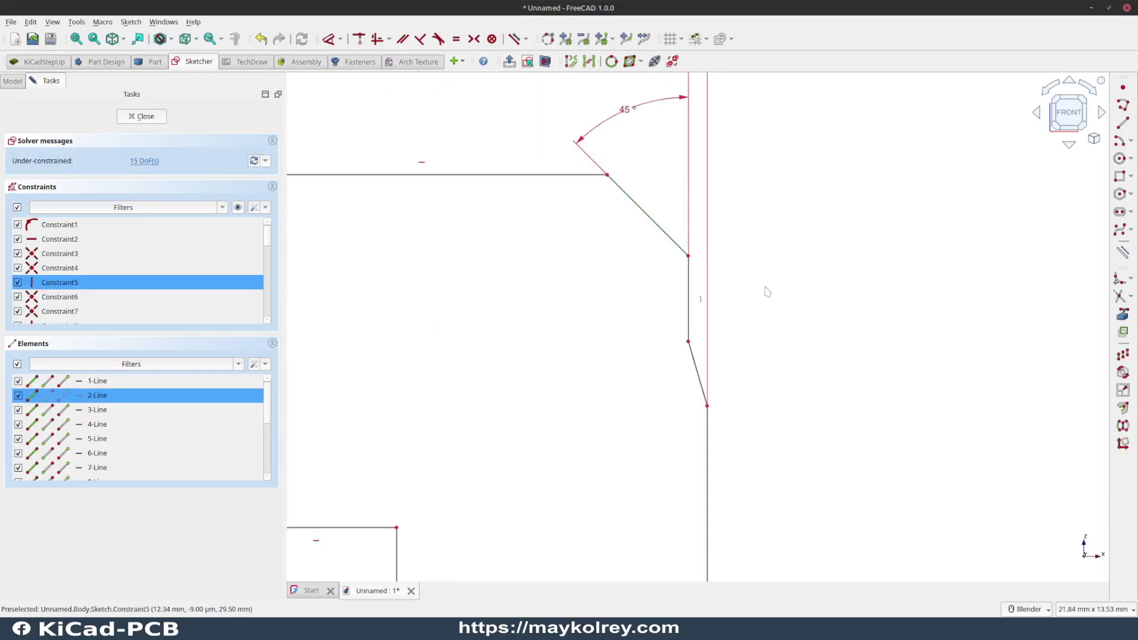
{"action": "scroll", "coordinate": [766, 291], "scroll_direction": "down", "scroll_amount": 2}
{"action": "scroll", "coordinate": [770, 290], "scroll_direction": "down", "scroll_amount": 2}
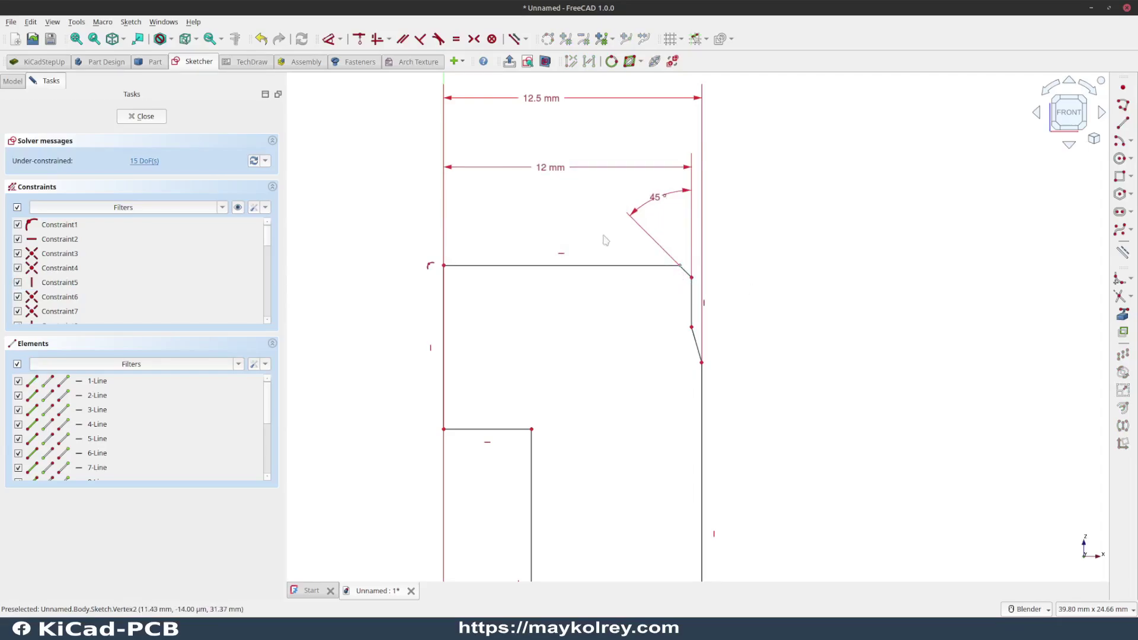
{"action": "key", "text": "k"}
{"action": "key", "text": "a"}
{"action": "left_click", "coordinate": [690, 277]}
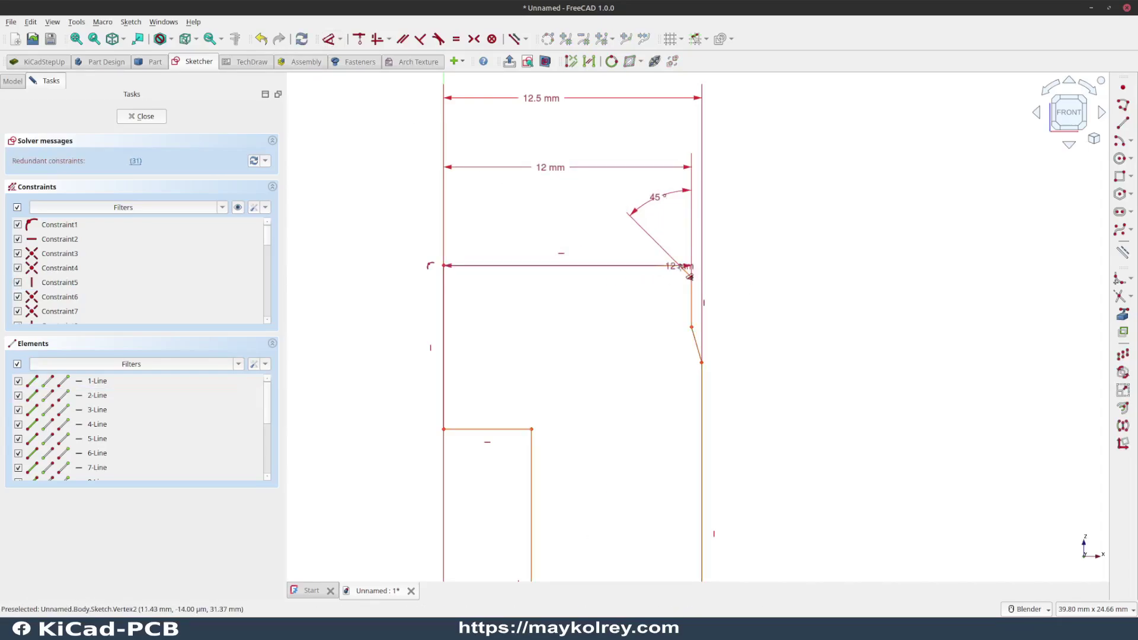
{"action": "left_click", "coordinate": [760, 278]}
{"action": "type", "text": "0.5"}
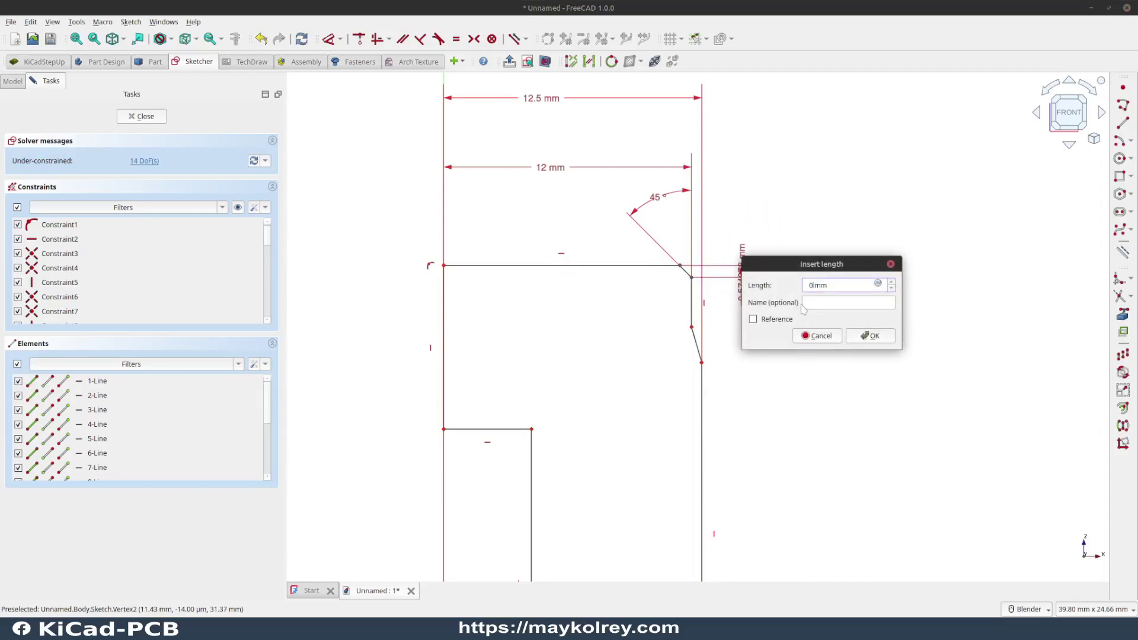
{"action": "key", "text": "Return"}
- Give the lower slanted edge a 0.5 mm height as well
{"action": "left_click_drag", "start_coordinate": [701, 362], "coordinate": [701, 346]}
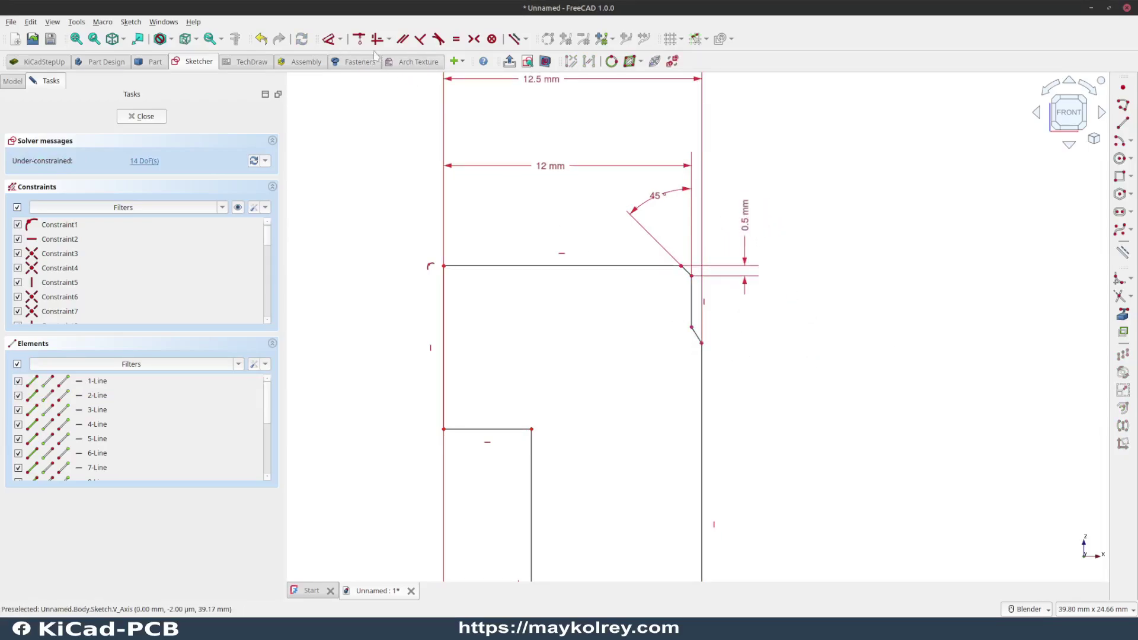
{"action": "left_click", "coordinate": [697, 334]}
{"action": "left_click", "coordinate": [744, 346]}
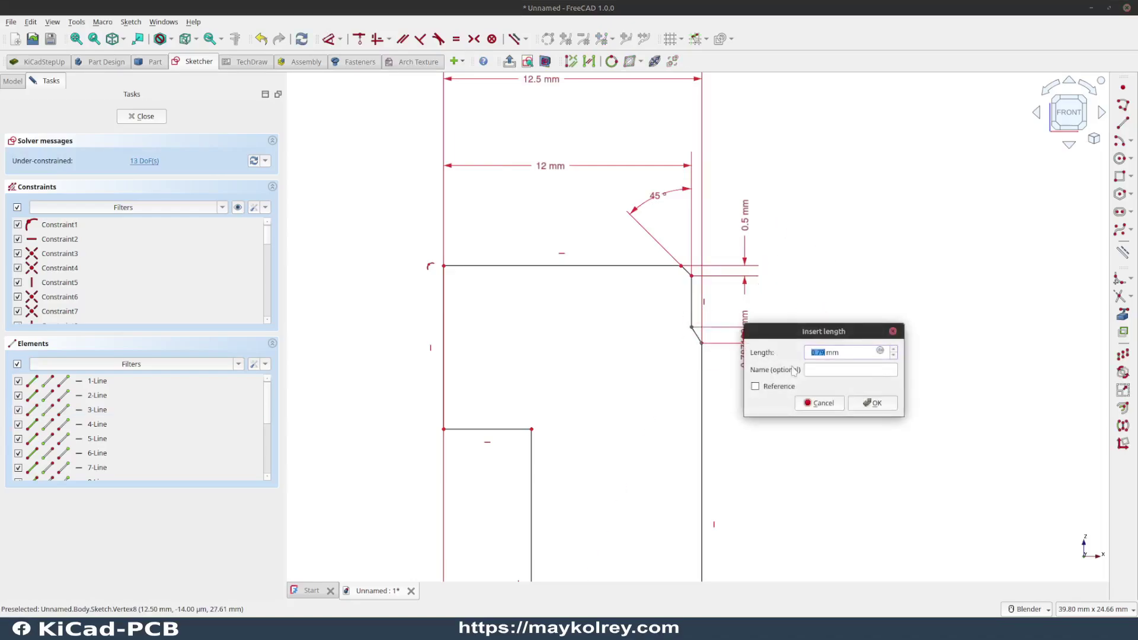
{"action": "type", "text": "0.5"}
{"action": "key", "text": "Return"}
- Dimension the inner step corner 9.5 mm horizontally from the axis
{"action": "scroll", "coordinate": [765, 403], "scroll_direction": "down", "scroll_amount": 5}
{"action": "scroll", "coordinate": [740, 504], "scroll_direction": "down", "scroll_amount": 3}
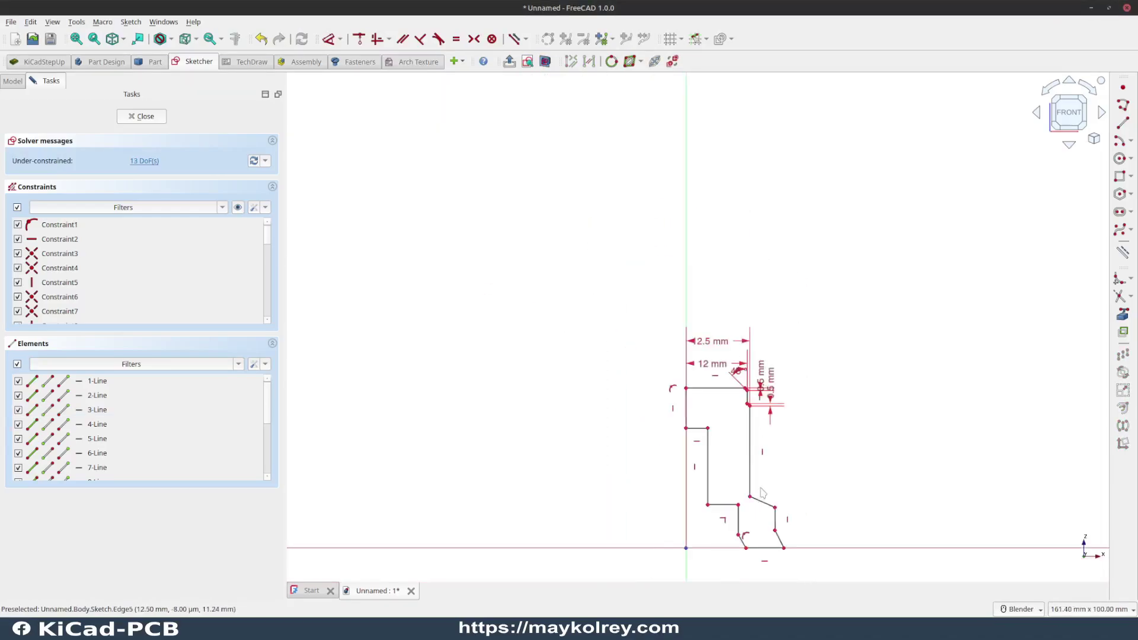
{"action": "scroll", "coordinate": [740, 533], "scroll_direction": "up", "scroll_amount": 8}
{"action": "left_click_drag", "start_coordinate": [658, 319], "coordinate": [663, 318]}
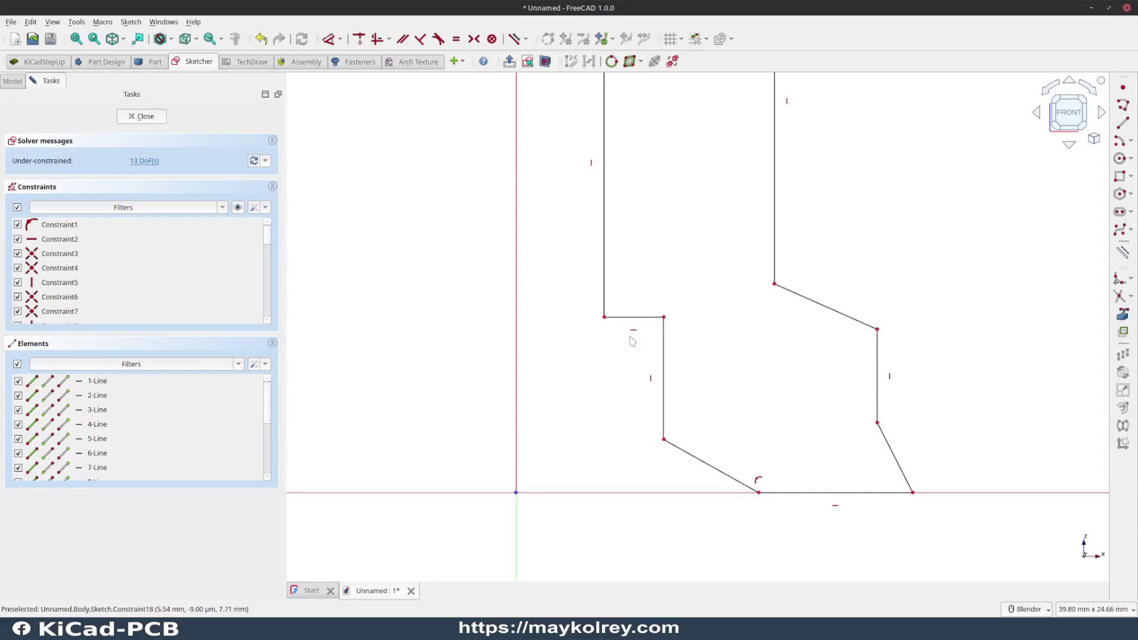
{"action": "key", "text": "d"}
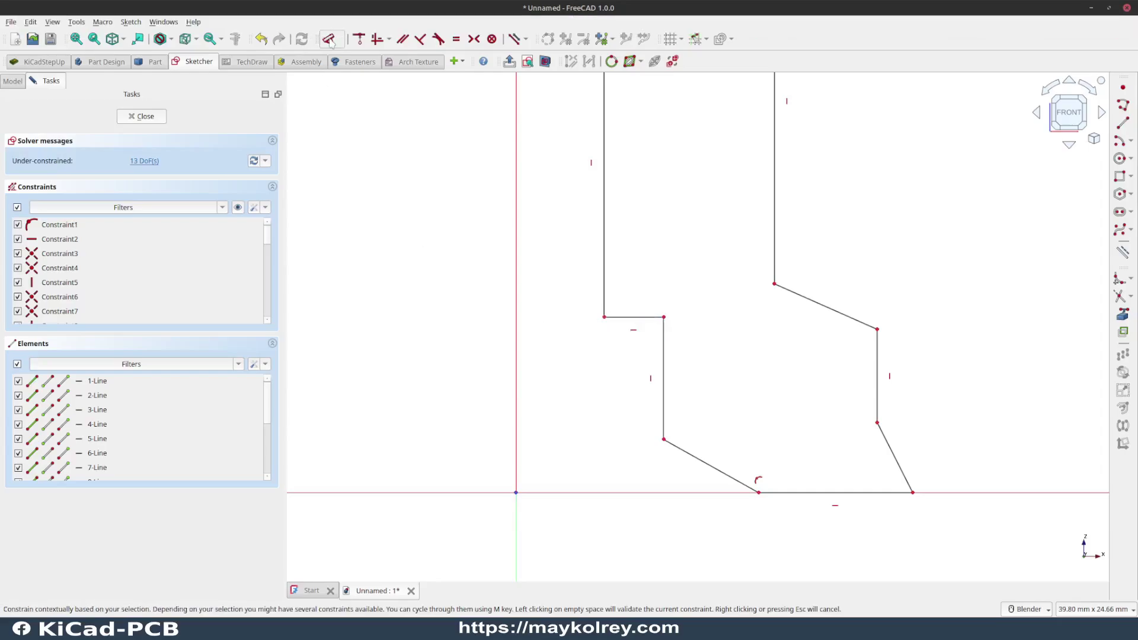
{"action": "left_click", "coordinate": [665, 315]}
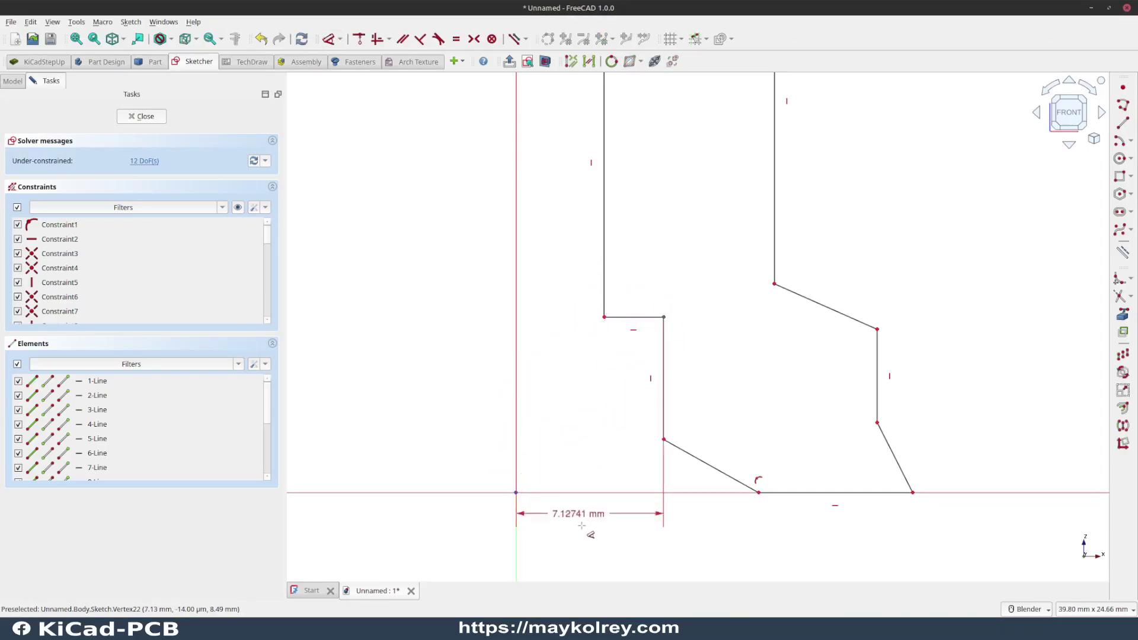
{"action": "left_click", "coordinate": [579, 546]}
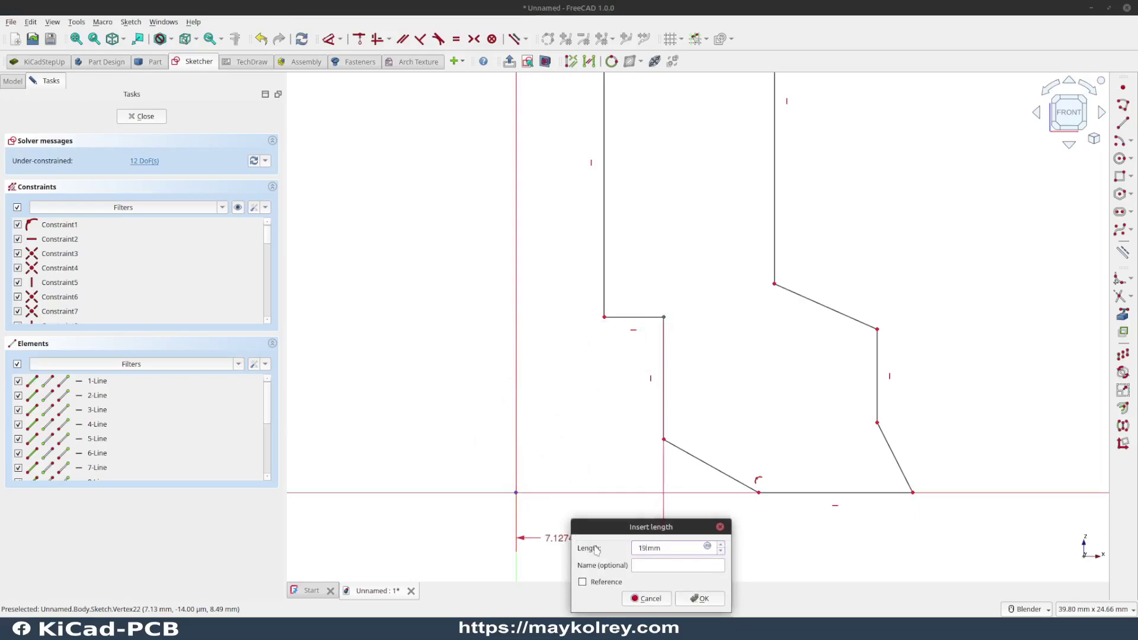
{"action": "key", "text": "Return"}
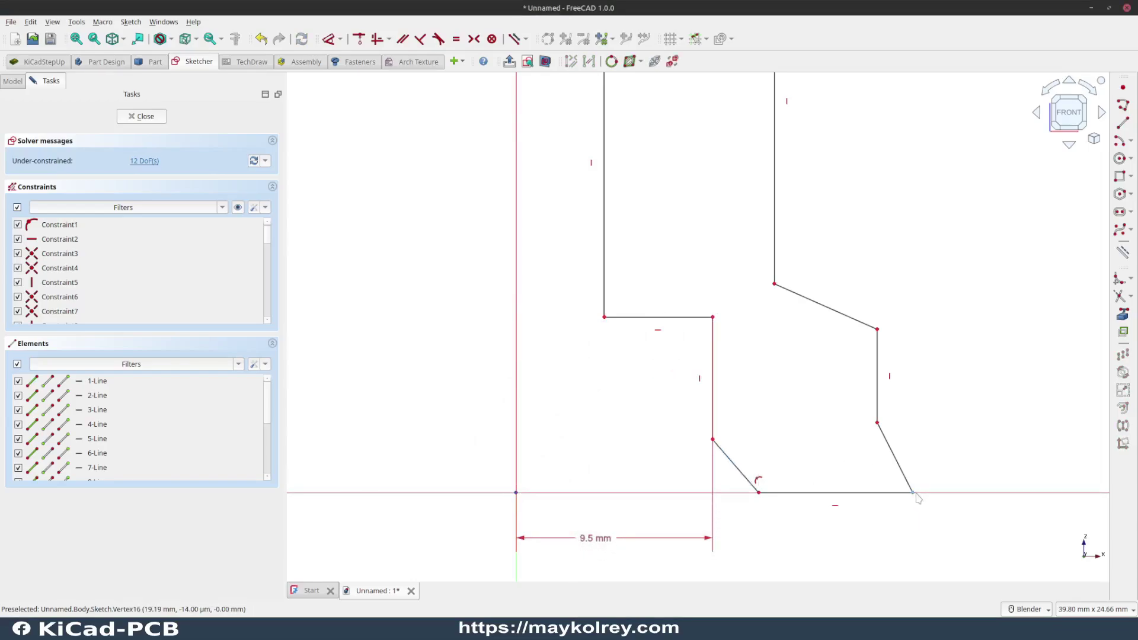
- Make the two lower diagonal edges equal, leaving the sketch fully constrained
{"action": "left_click_drag", "start_coordinate": [877, 423], "coordinate": [833, 449]}
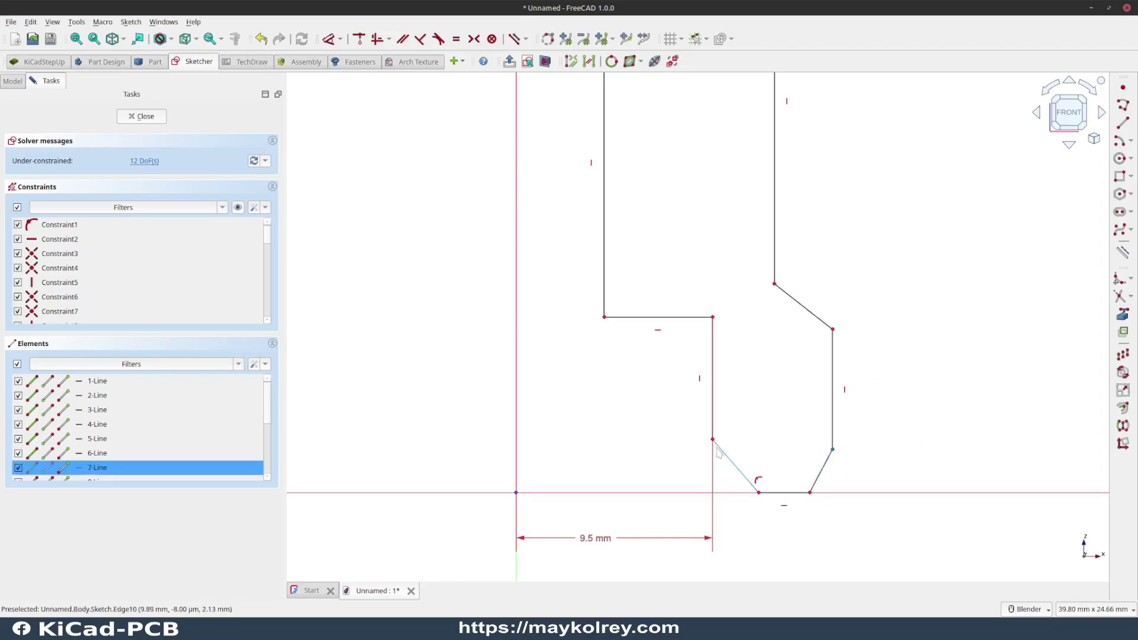
{"action": "left_click", "coordinate": [456, 38]}
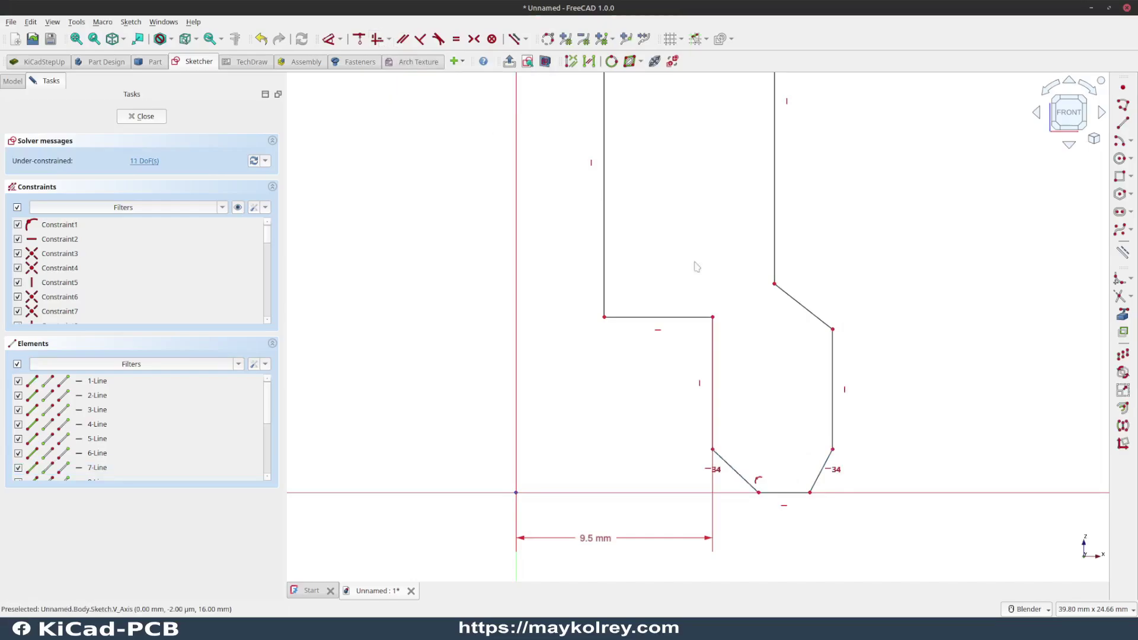
{"action": "left_click", "coordinate": [810, 494]}
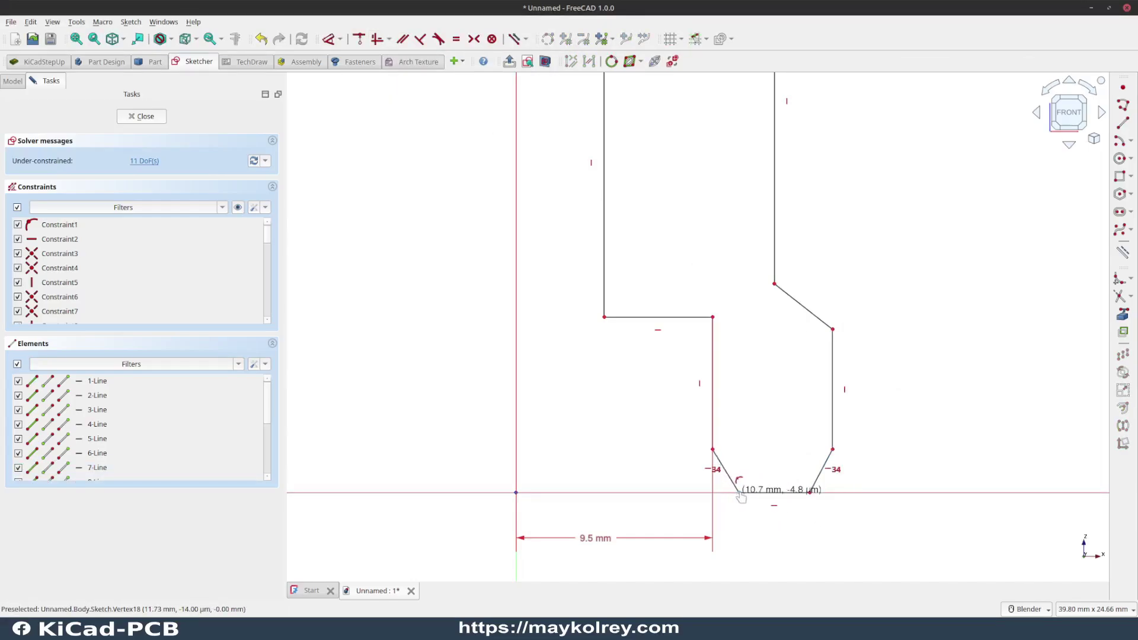
{"action": "left_click", "coordinate": [739, 493]}
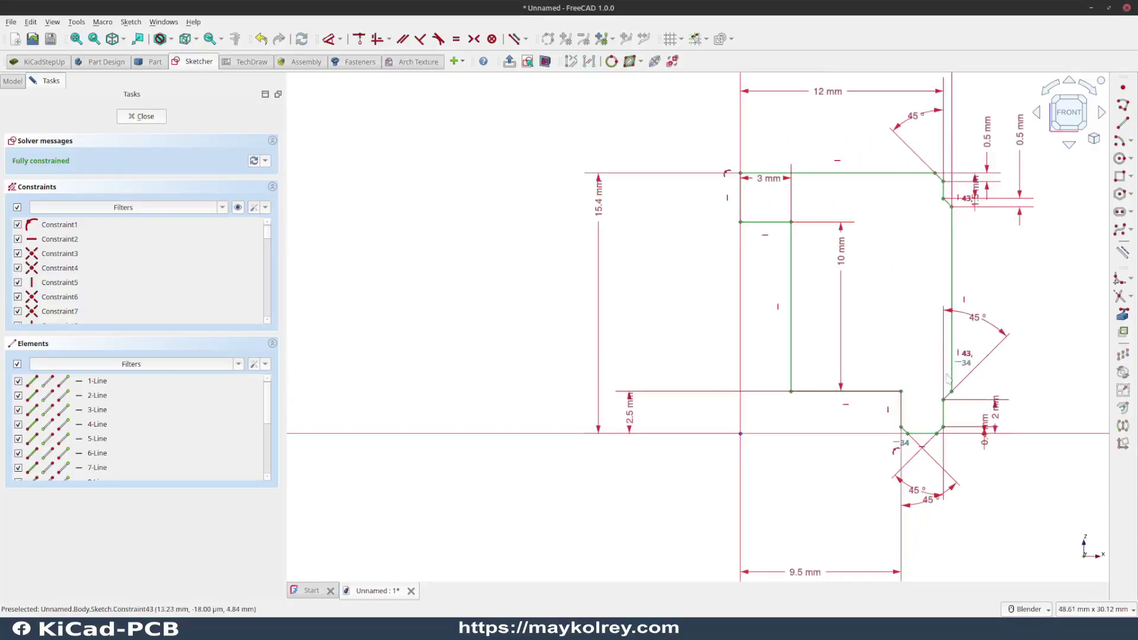
{"action": "scroll", "coordinate": [983, 317], "scroll_direction": "up", "scroll_amount": 3}
{"action": "scroll", "coordinate": [797, 339], "scroll_direction": "down", "scroll_amount": 4}
{"action": "scroll", "coordinate": [797, 340], "scroll_direction": "up", "scroll_amount": 1}
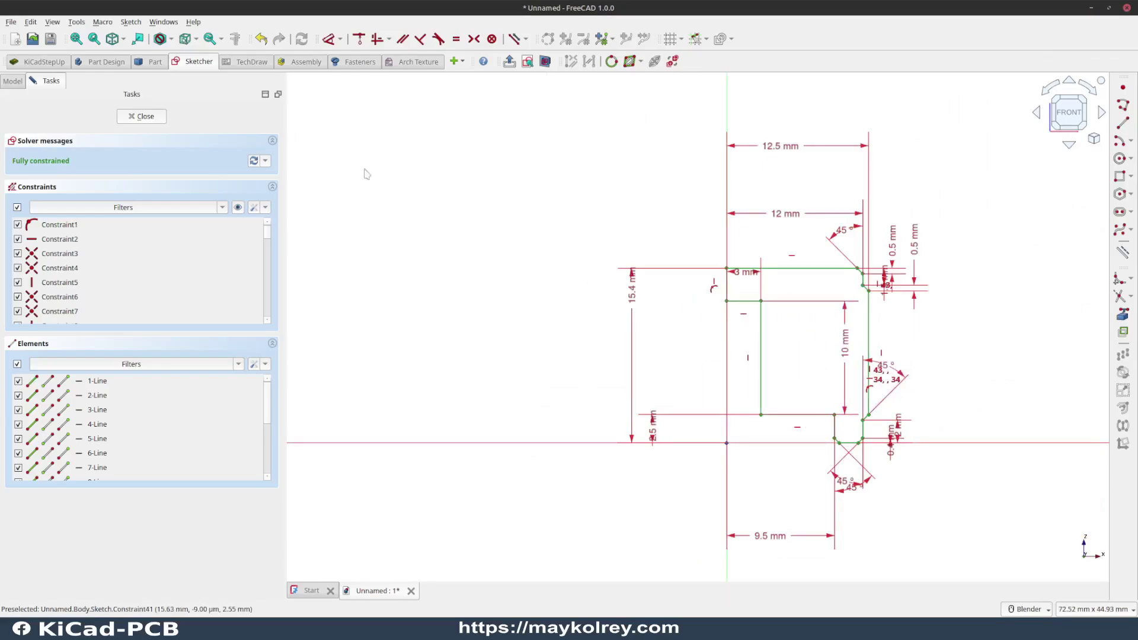
- Close the sketch and revolve the knob profile a full 360° about the vertical sketch axis
{"action": "left_click", "coordinate": [145, 117]}
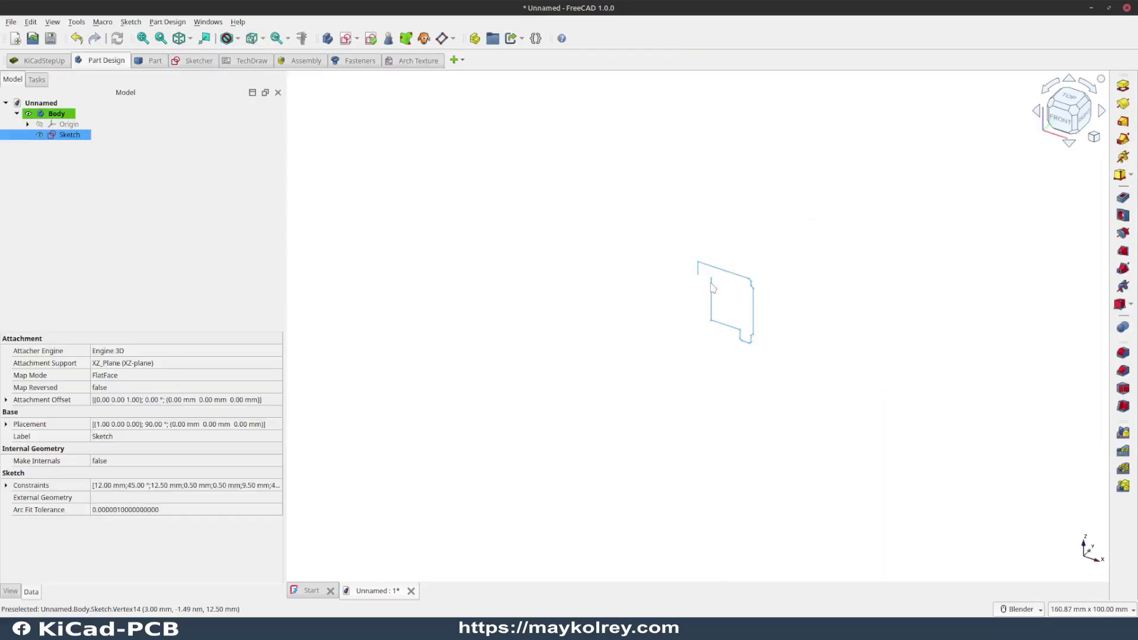
{"action": "scroll", "coordinate": [714, 293], "scroll_direction": "up", "scroll_amount": 5}
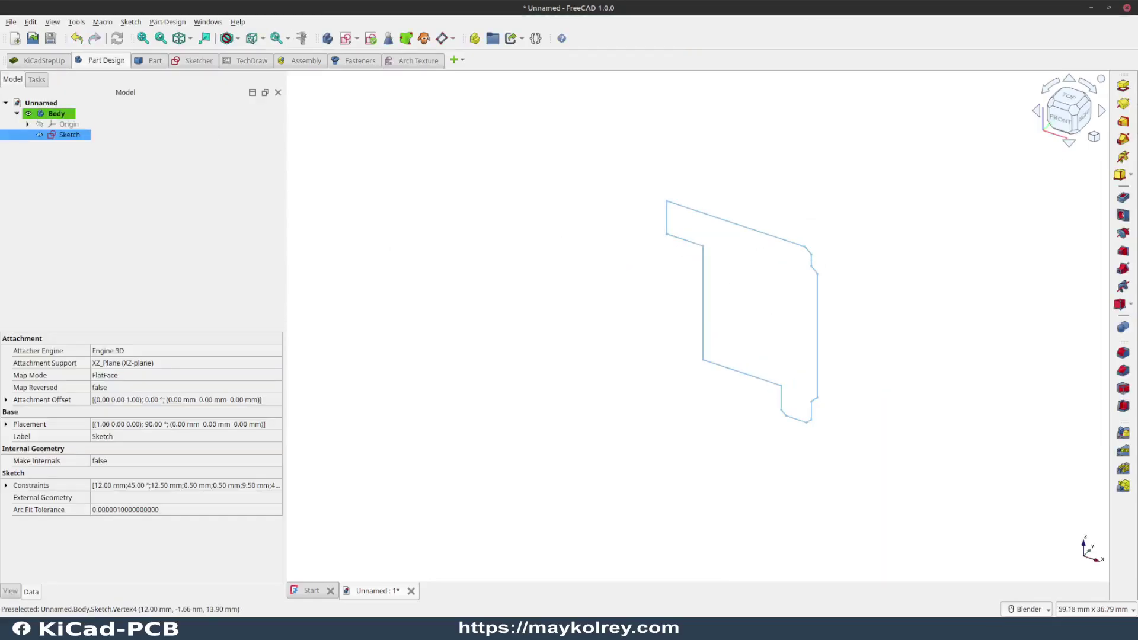
{"action": "left_click", "coordinate": [1122, 104]}
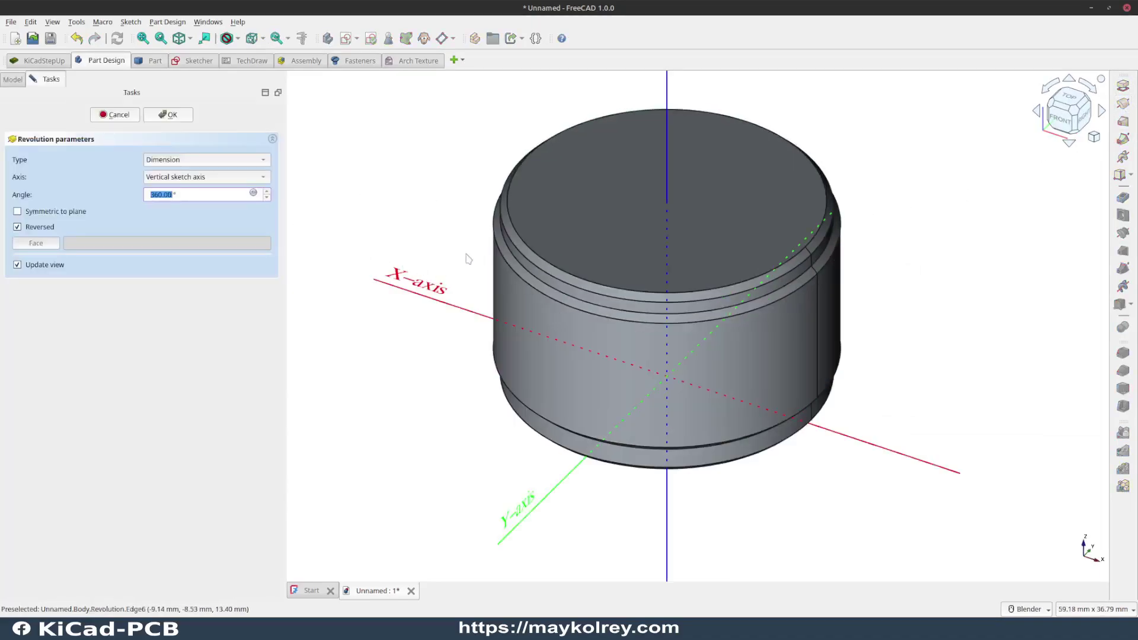
{"action": "mouse_move", "coordinate": [634, 347]}
{"action": "middle_mouse_down"}
{"action": "mouse_move", "coordinate": [701, 219]}
{"action": "mouse_move", "coordinate": [656, 330]}
{"action": "mouse_move", "coordinate": [681, 247]}
{"action": "middle_mouse_up"}
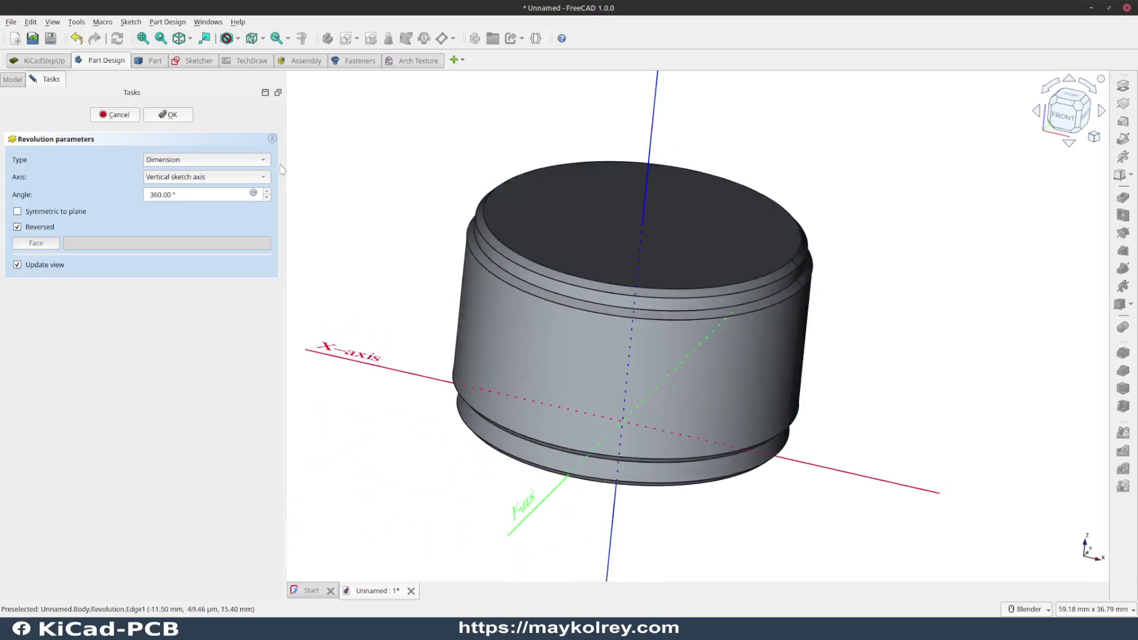
{"action": "key", "text": "Return"}
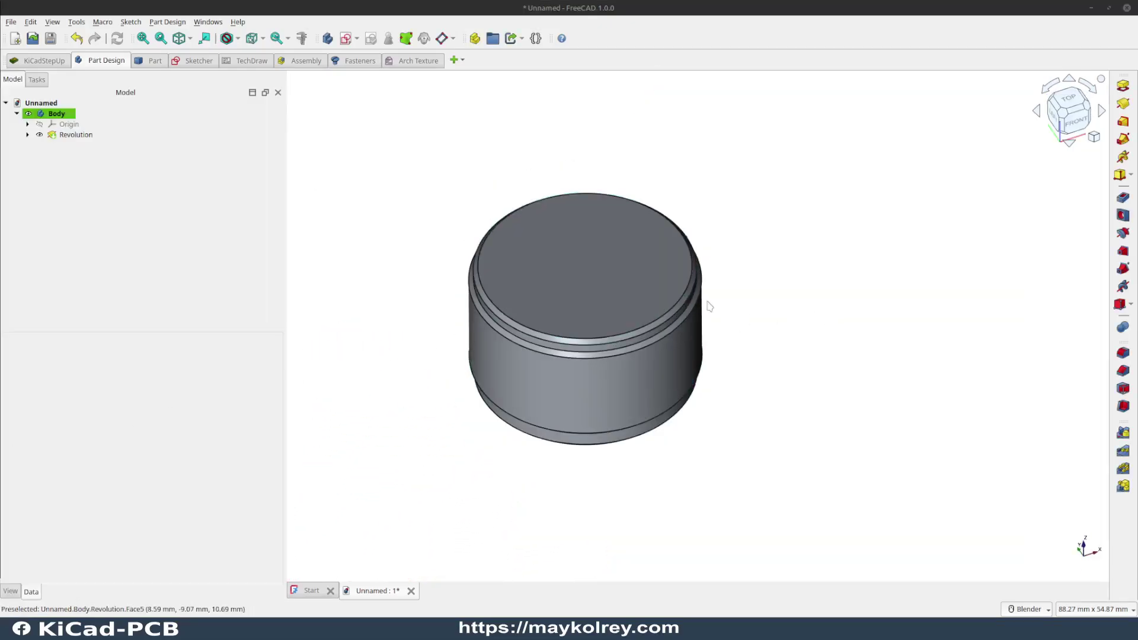
{"action": "mouse_move", "coordinate": [648, 355]}
{"action": "middle_mouse_down"}
{"action": "mouse_move", "coordinate": [701, 239]}
{"action": "mouse_move", "coordinate": [723, 409]}
{"action": "mouse_move", "coordinate": [655, 368]}
{"action": "mouse_move", "coordinate": [658, 275]}
{"action": "mouse_move", "coordinate": [661, 440]}
{"action": "mouse_move", "coordinate": [592, 376]}
{"action": "mouse_move", "coordinate": [603, 374]}
{"action": "middle_mouse_up"}
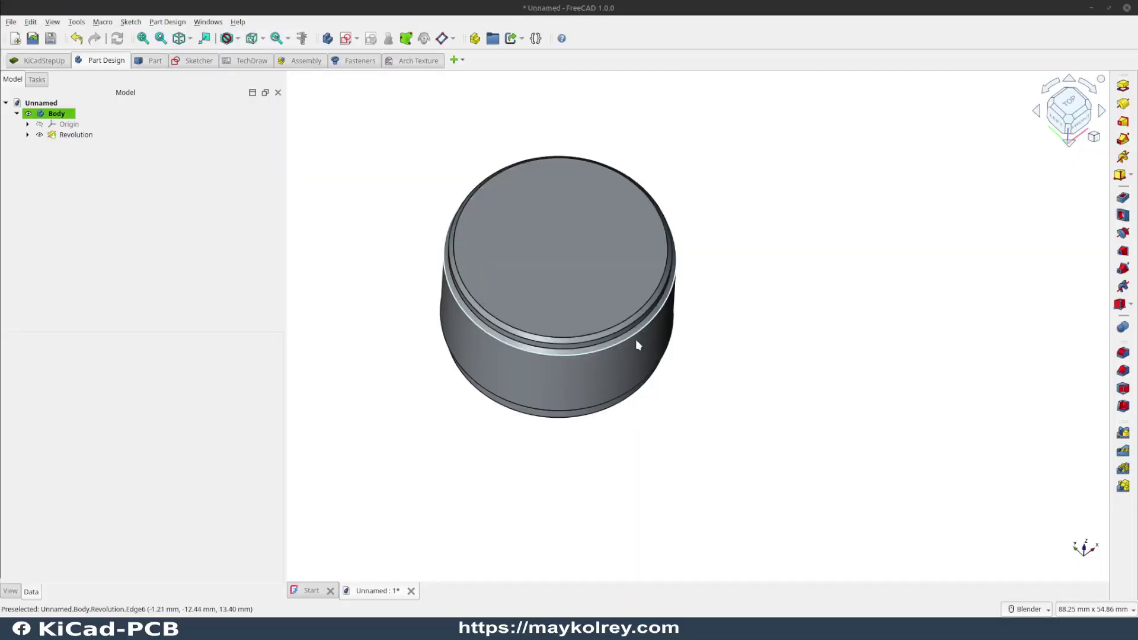
{"action": "mouse_move", "coordinate": [636, 339]}
{"action": "middle_mouse_down"}
{"action": "mouse_move", "coordinate": [652, 266]}
{"action": "mouse_move", "coordinate": [424, 325]}
{"action": "middle_mouse_up"}
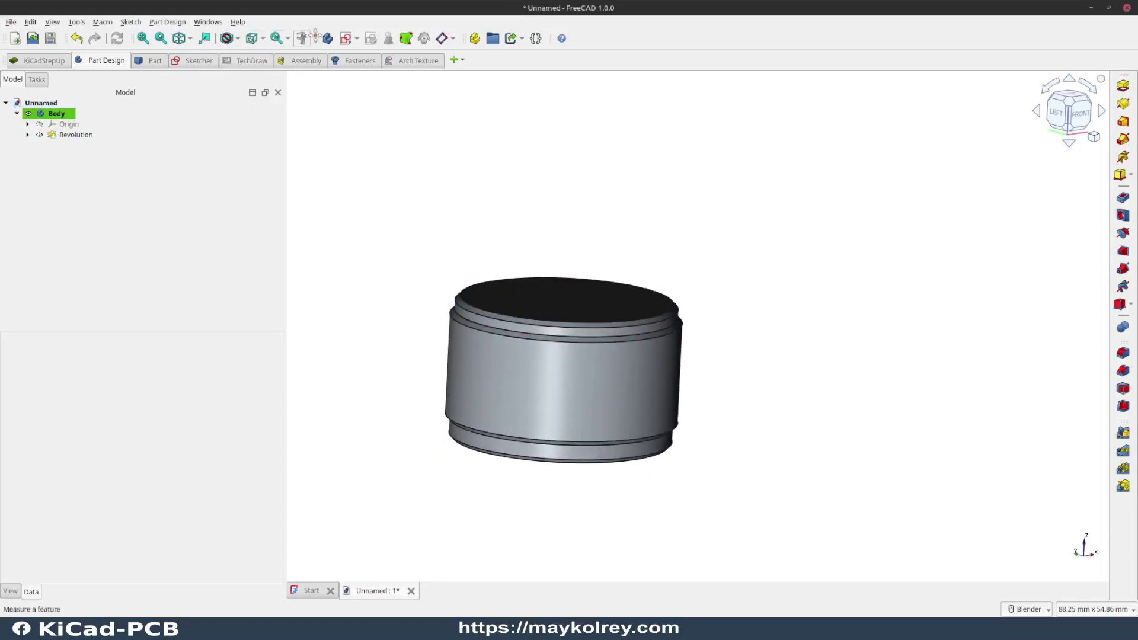
- Start a sketch on the XZ plane and draw a circle on the vertical axis in wireframe view
{"action": "left_click", "coordinate": [347, 39]}
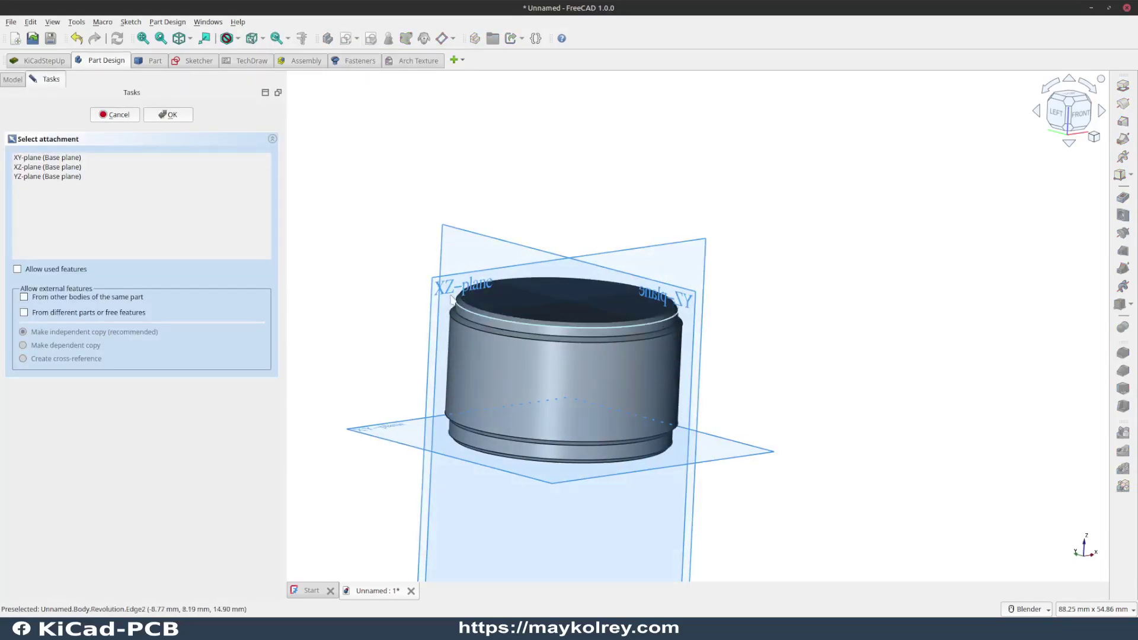
{"action": "mouse_move", "coordinate": [636, 290]}
{"action": "middle_mouse_down"}
{"action": "mouse_move", "coordinate": [737, 376]}
{"action": "mouse_move", "coordinate": [655, 367]}
{"action": "middle_mouse_up"}
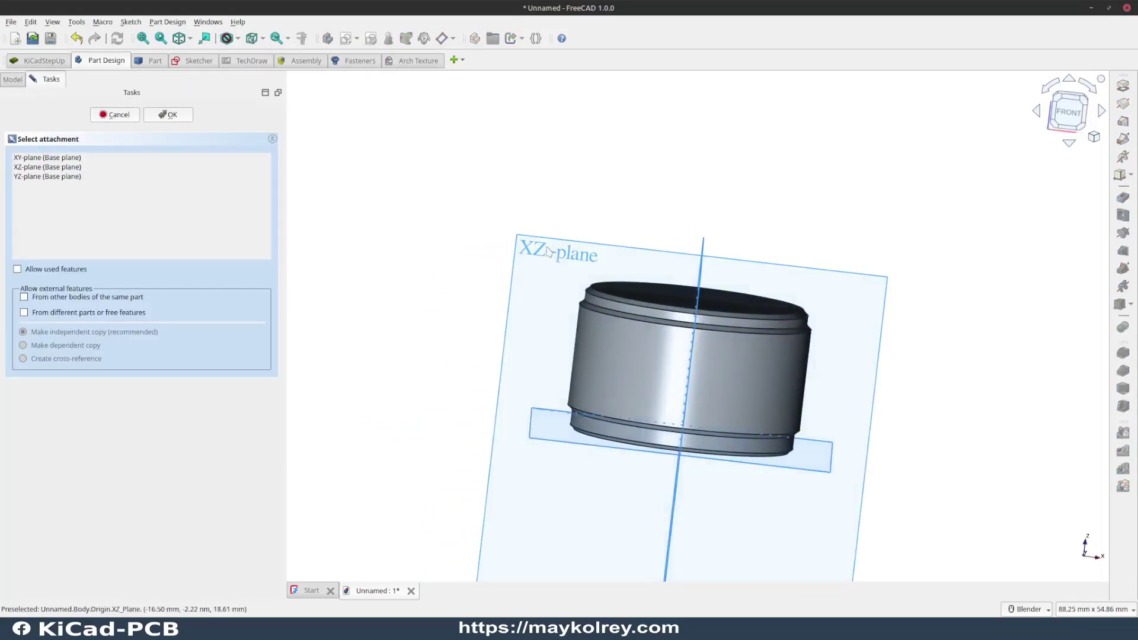
{"action": "left_click", "coordinate": [538, 251]}
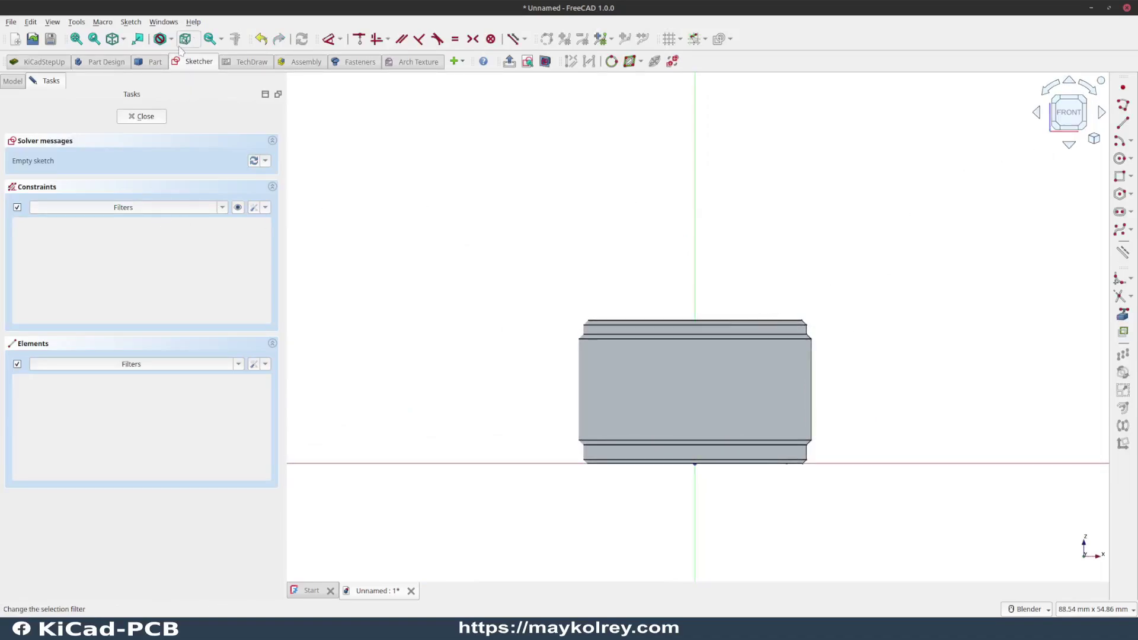
{"action": "left_click", "coordinate": [1118, 158]}
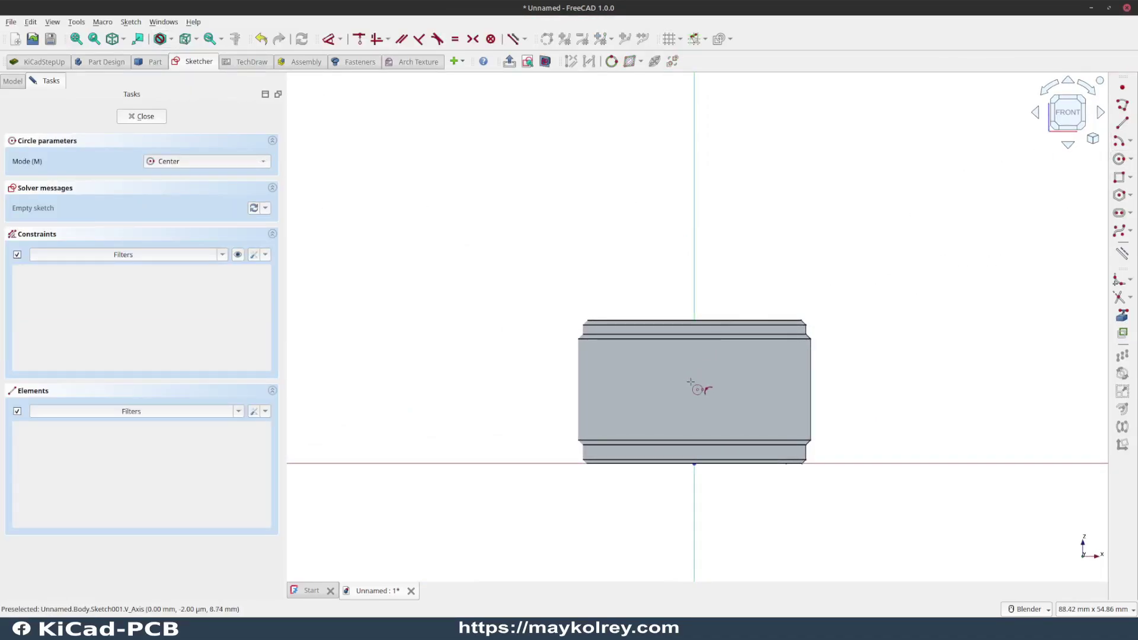
{"action": "left_click", "coordinate": [806, 375]}
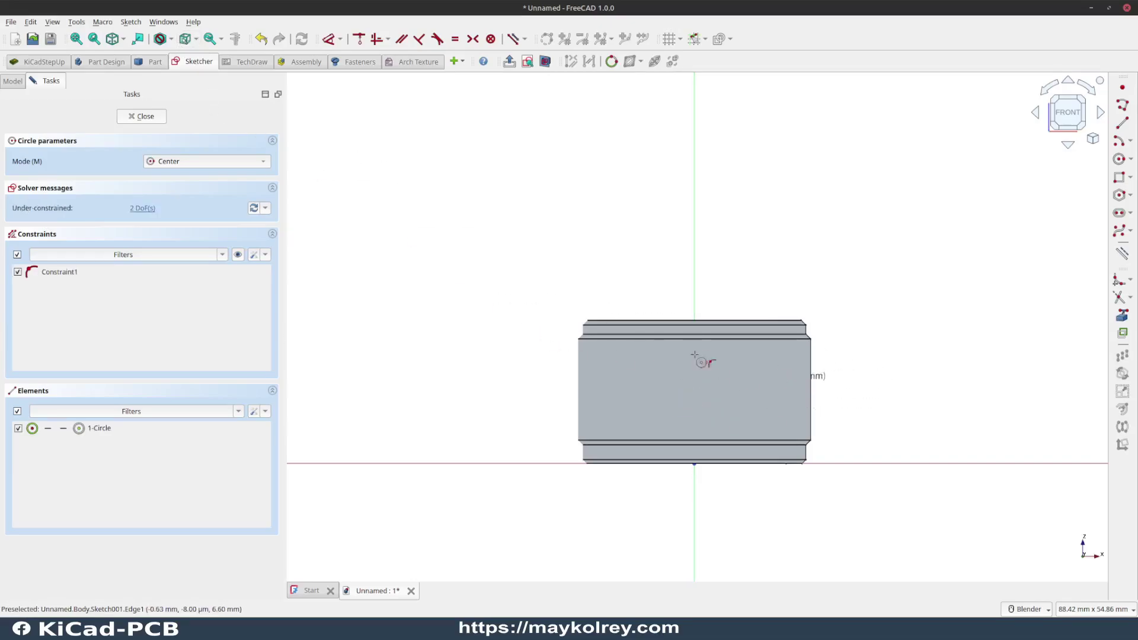
{"action": "left_click", "coordinate": [172, 40]}
{"action": "left_click", "coordinate": [176, 93]}
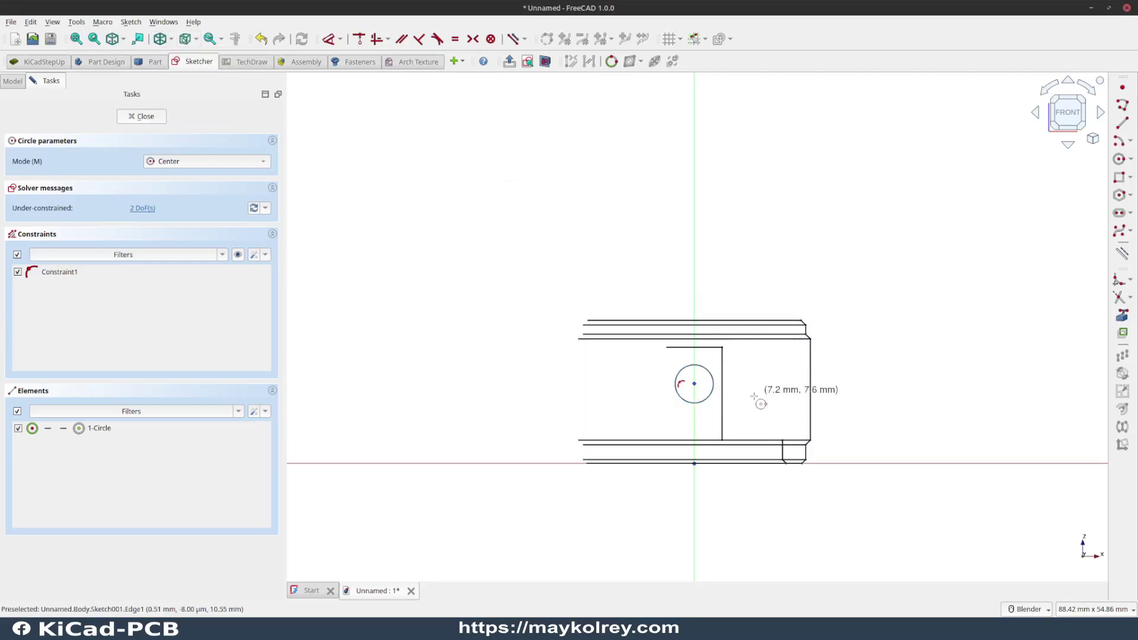
{"action": "key", "text": "Escape"}
- Constrain the circle's centre 6 mm above the base and its diameter to 4 mm
{"action": "left_click_drag", "start_coordinate": [696, 388], "coordinate": [696, 400]}
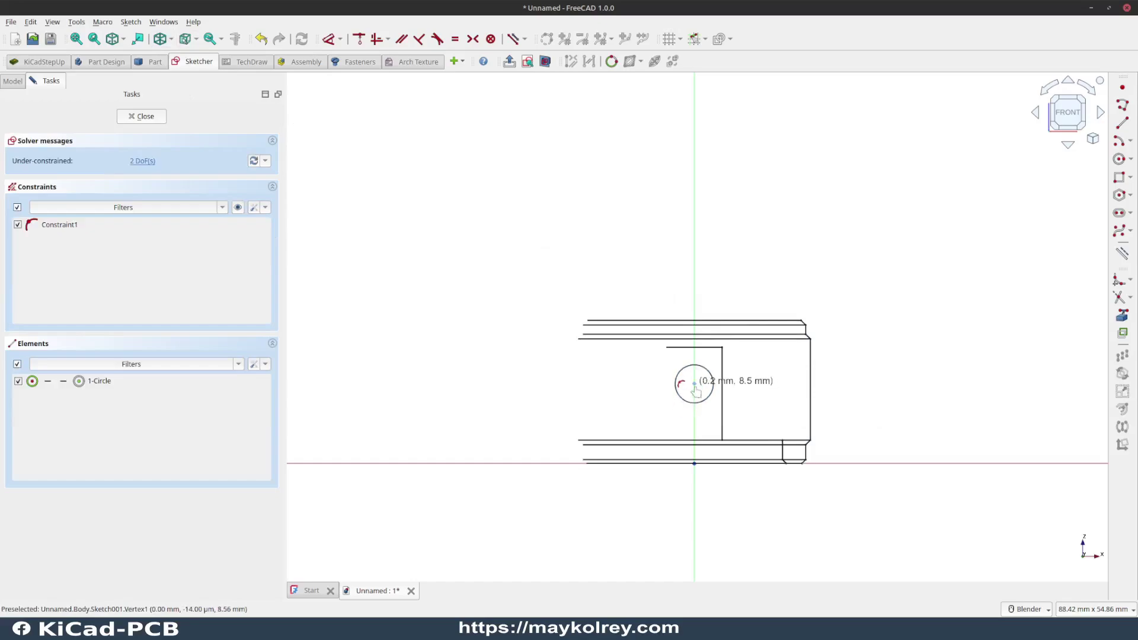
{"action": "left_click", "coordinate": [401, 38]}
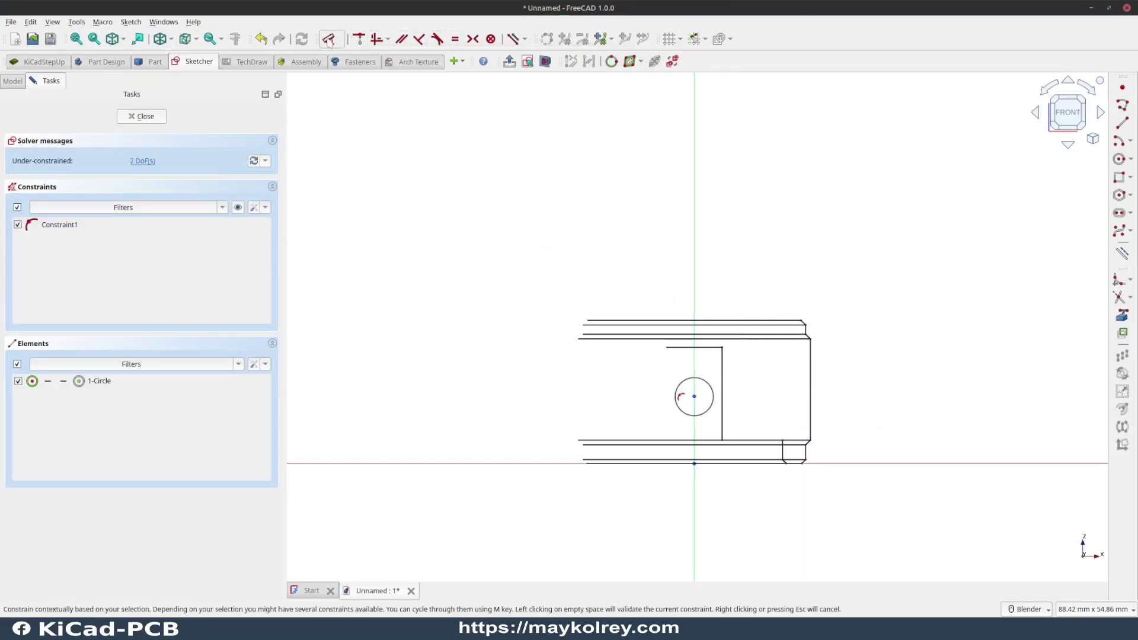
{"action": "left_click", "coordinate": [695, 397]}
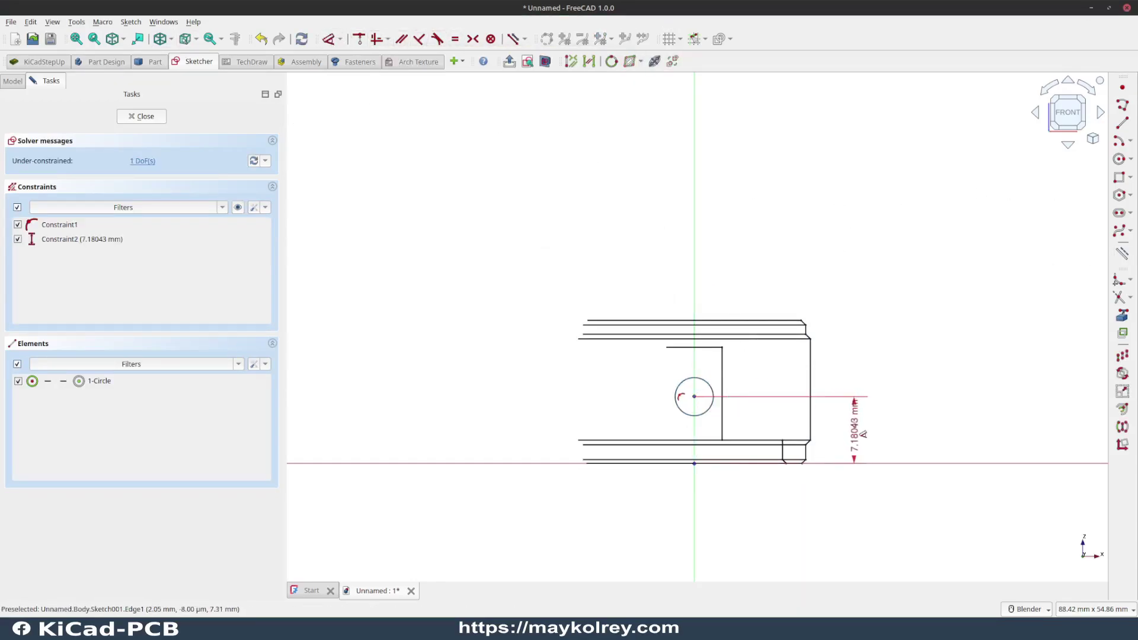
{"action": "double_click", "coordinate": [863, 434]}
{"action": "type", "text": "6"}
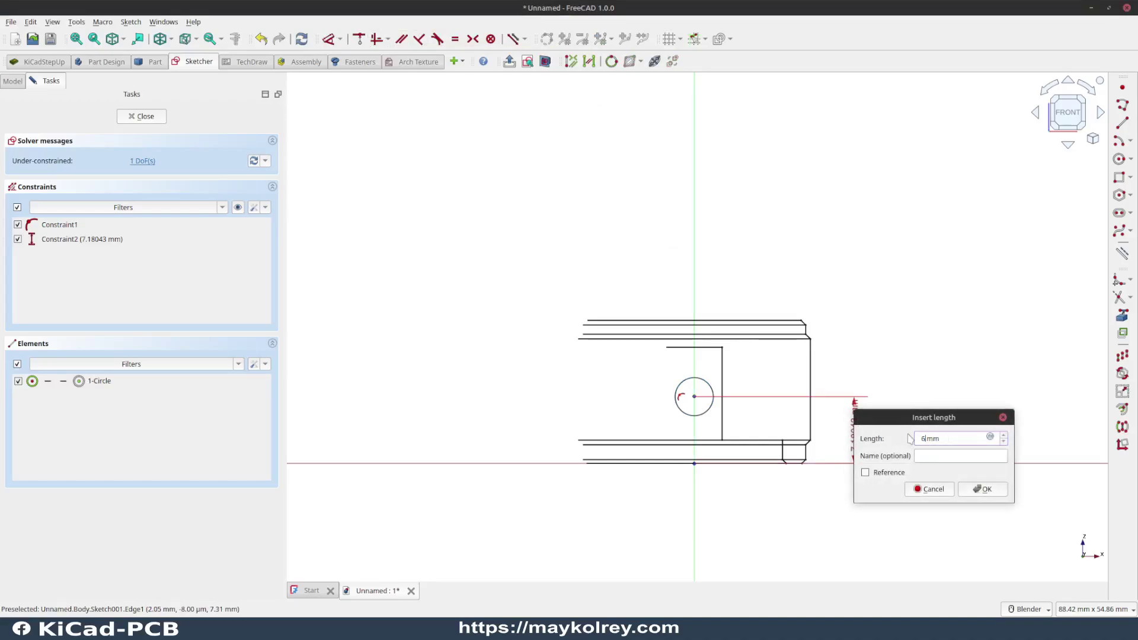
{"action": "key", "text": "Return"}
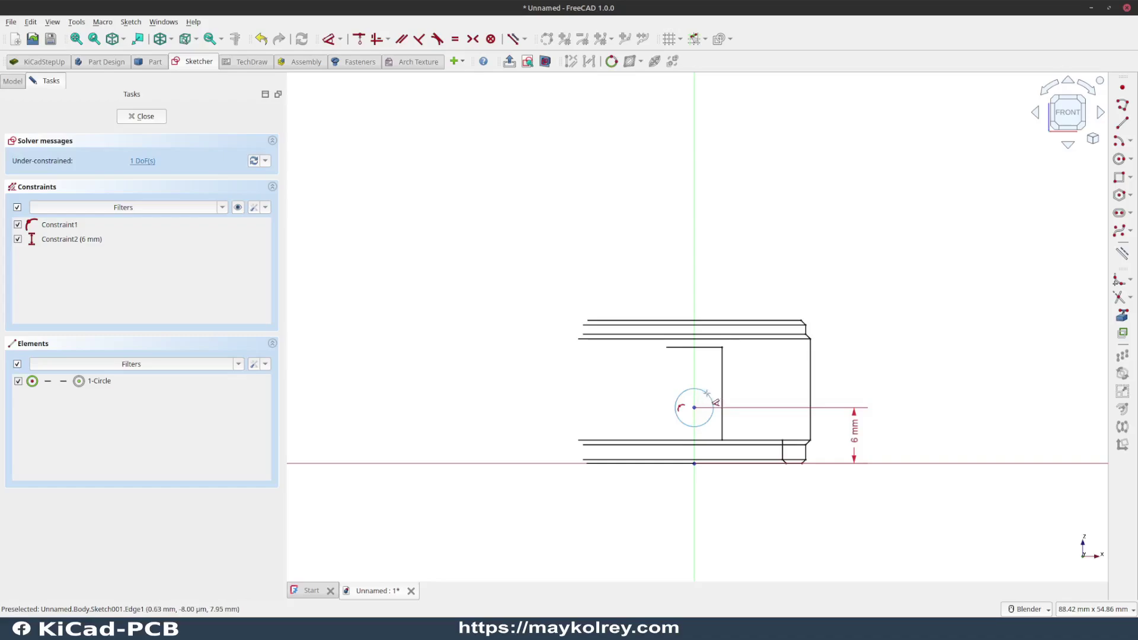
{"action": "left_click", "coordinate": [707, 393]}
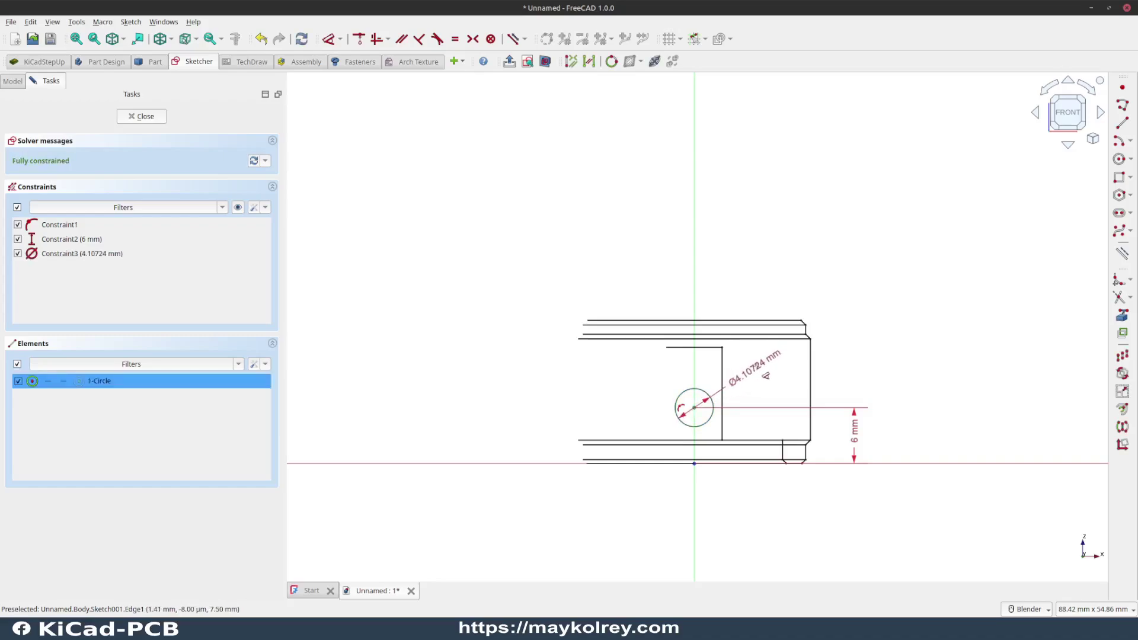
{"action": "key", "text": "ctrl+z"}
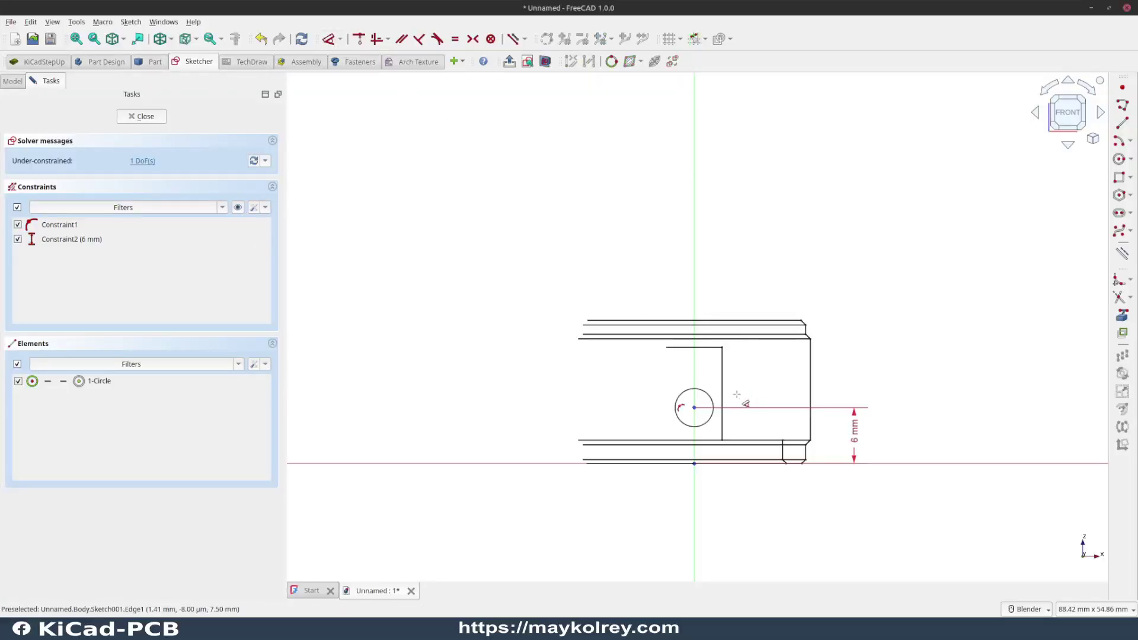
{"action": "left_click", "coordinate": [707, 396]}
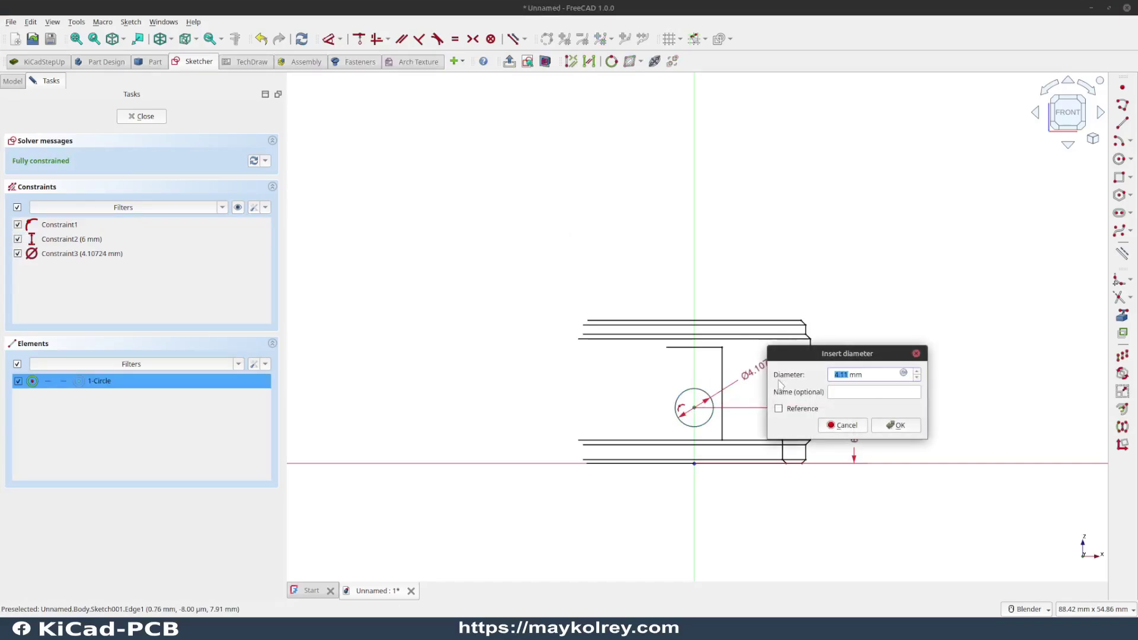
{"action": "key", "text": "Return"}
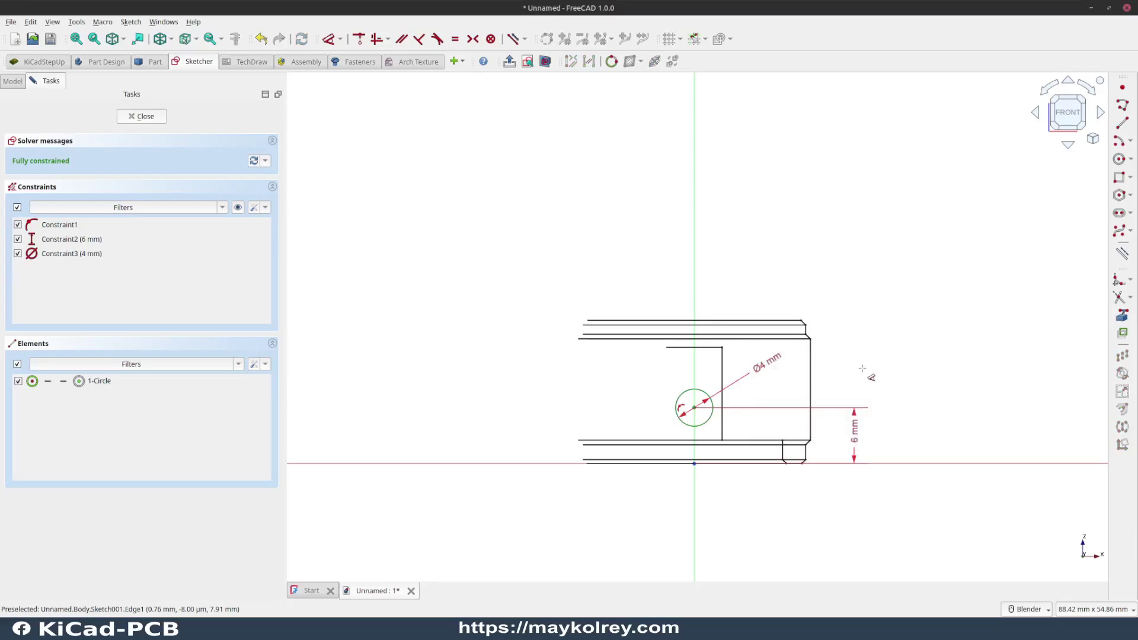
- Pocket the 4 mm circle sketch Through all, boring a hole into the knob's side
{"action": "left_click", "coordinate": [151, 120]}
{"action": "mouse_move", "coordinate": [684, 386]}
{"action": "middle_mouse_down"}
{"action": "mouse_move", "coordinate": [831, 297]}
{"action": "mouse_move", "coordinate": [762, 274]}
{"action": "mouse_move", "coordinate": [698, 452]}
{"action": "middle_mouse_up"}
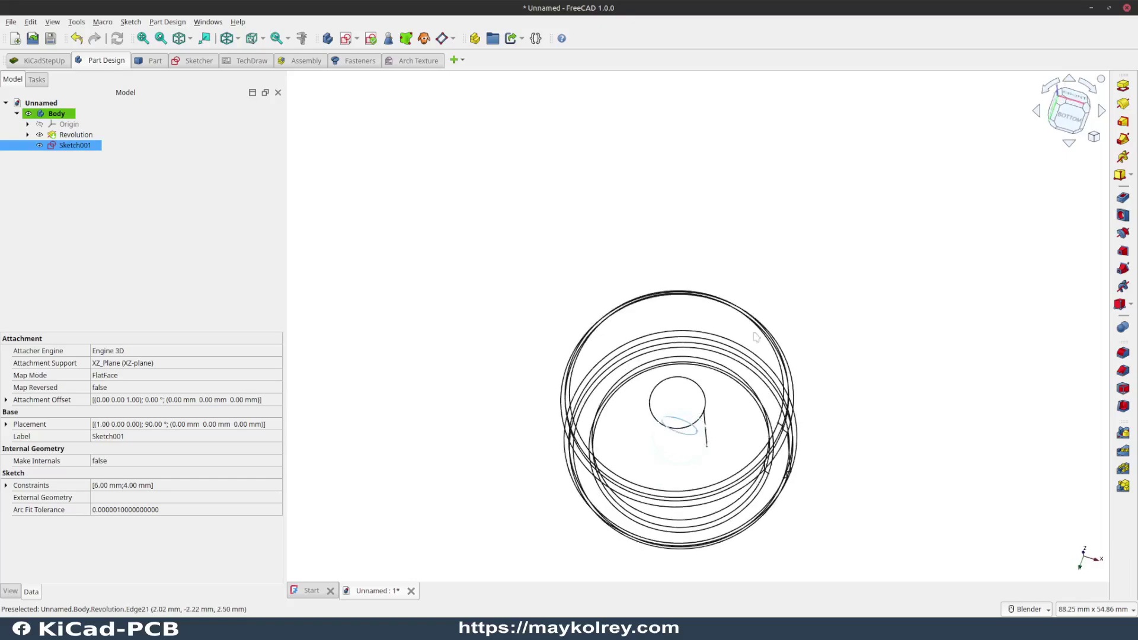
{"action": "left_click", "coordinate": [1123, 197]}
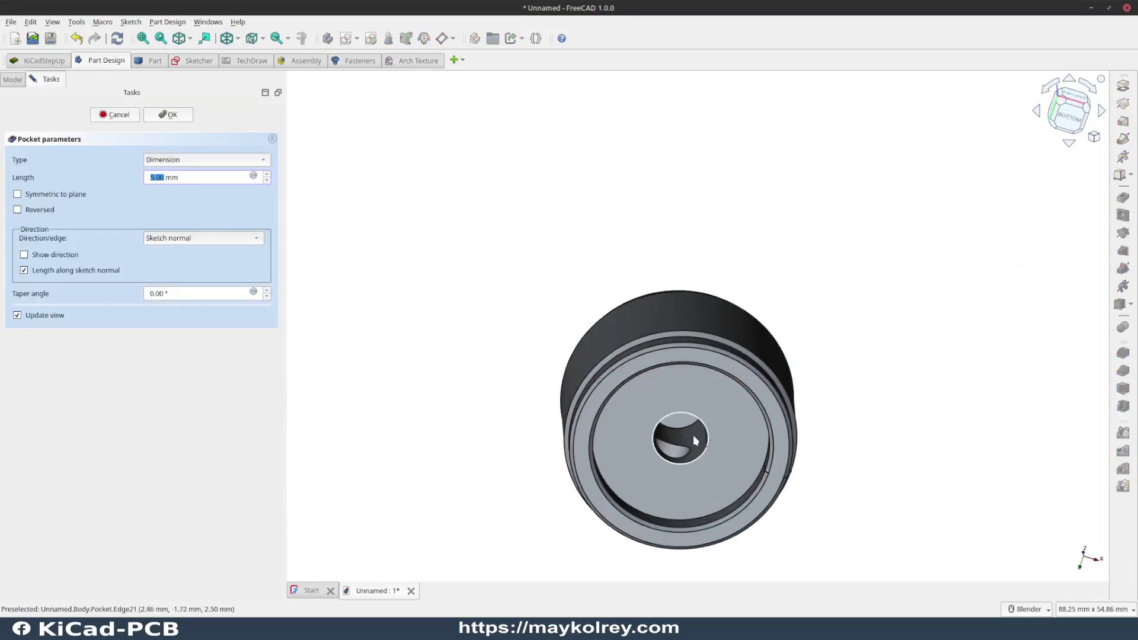
{"action": "mouse_move", "coordinate": [788, 231]}
{"action": "middle_mouse_down"}
{"action": "mouse_move", "coordinate": [737, 247]}
{"action": "mouse_move", "coordinate": [641, 326]}
{"action": "mouse_move", "coordinate": [619, 380]}
{"action": "middle_mouse_up"}
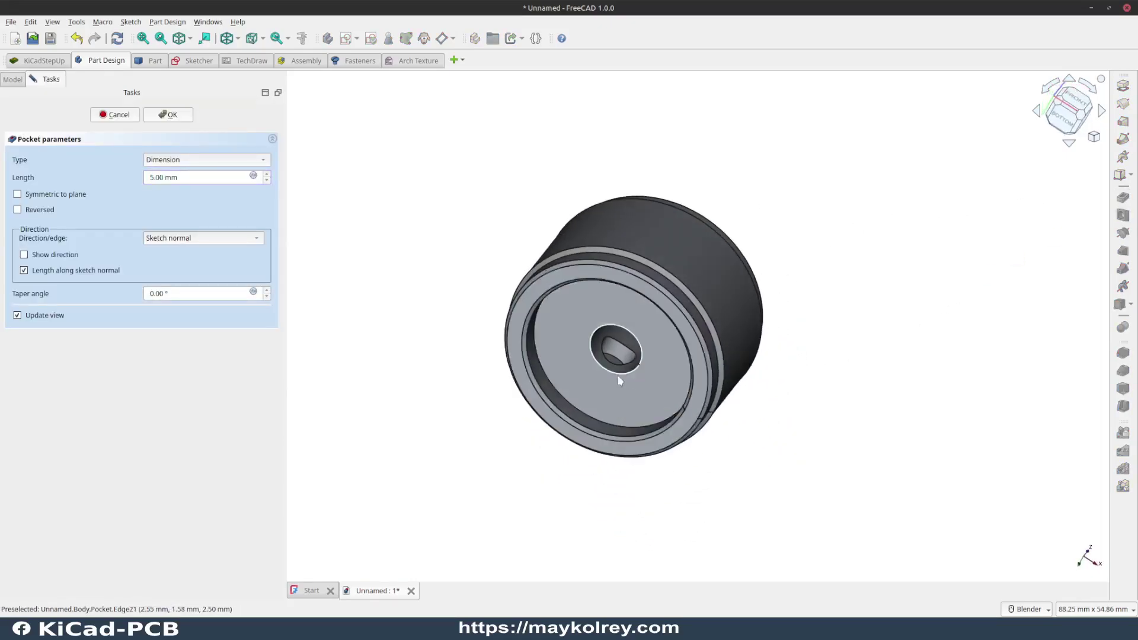
{"action": "middle_click_drag", "start_coordinate": [628, 342], "coordinate": [234, 166]}
{"action": "left_click", "coordinate": [249, 159]}
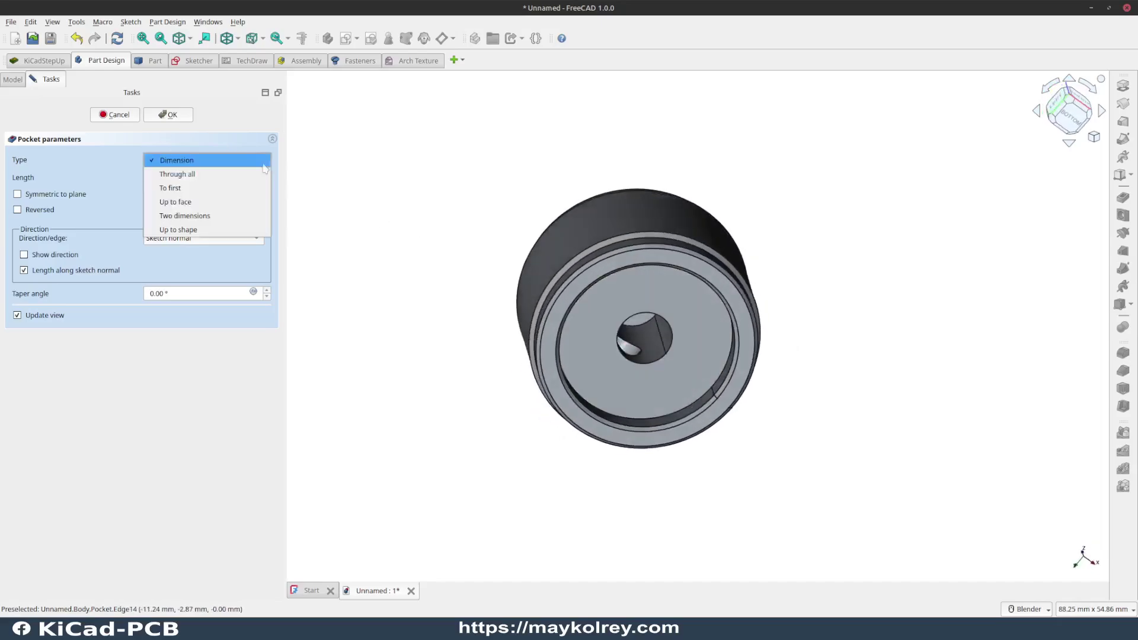
{"action": "left_click", "coordinate": [196, 175]}
{"action": "mouse_move", "coordinate": [560, 360]}
{"action": "middle_mouse_down"}
{"action": "mouse_move", "coordinate": [729, 244]}
{"action": "mouse_move", "coordinate": [721, 236]}
{"action": "mouse_move", "coordinate": [688, 370]}
{"action": "mouse_move", "coordinate": [541, 407]}
{"action": "mouse_move", "coordinate": [411, 472]}
{"action": "mouse_move", "coordinate": [620, 325]}
{"action": "mouse_move", "coordinate": [591, 330]}
{"action": "mouse_move", "coordinate": [593, 391]}
{"action": "middle_mouse_up"}
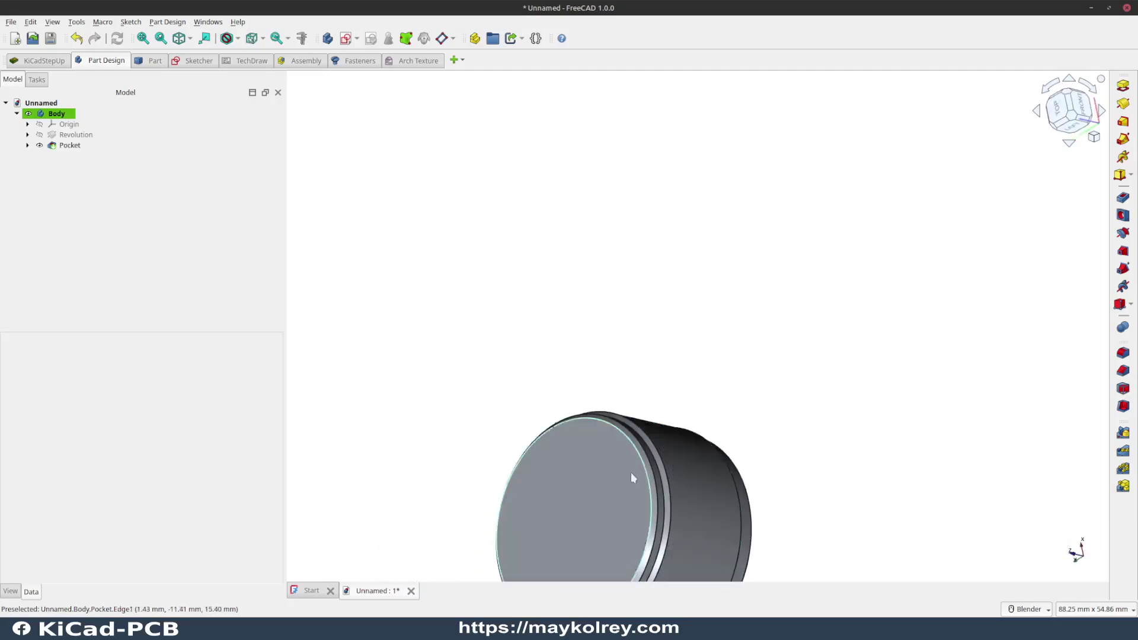
- View the knob from the top and start a new sketch on its top face
{"action": "middle_click_drag", "start_coordinate": [632, 478], "coordinate": [905, 279]}
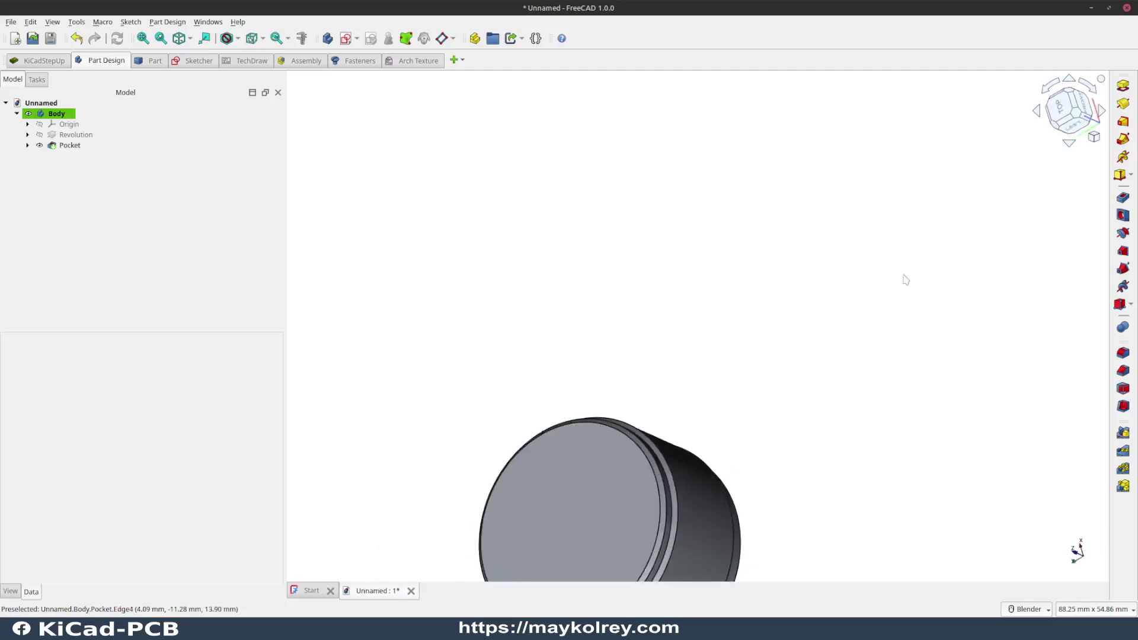
{"action": "scroll", "coordinate": [693, 364], "scroll_direction": "down", "scroll_amount": 3}
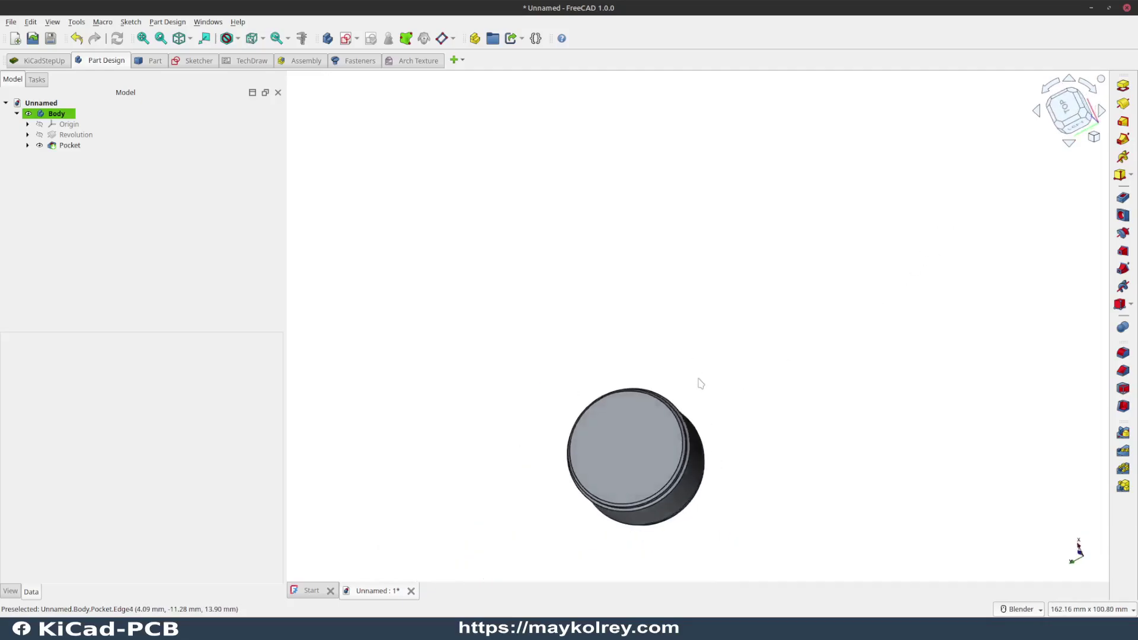
{"action": "key", "text": "2"}
{"action": "left_click", "coordinate": [745, 203]}
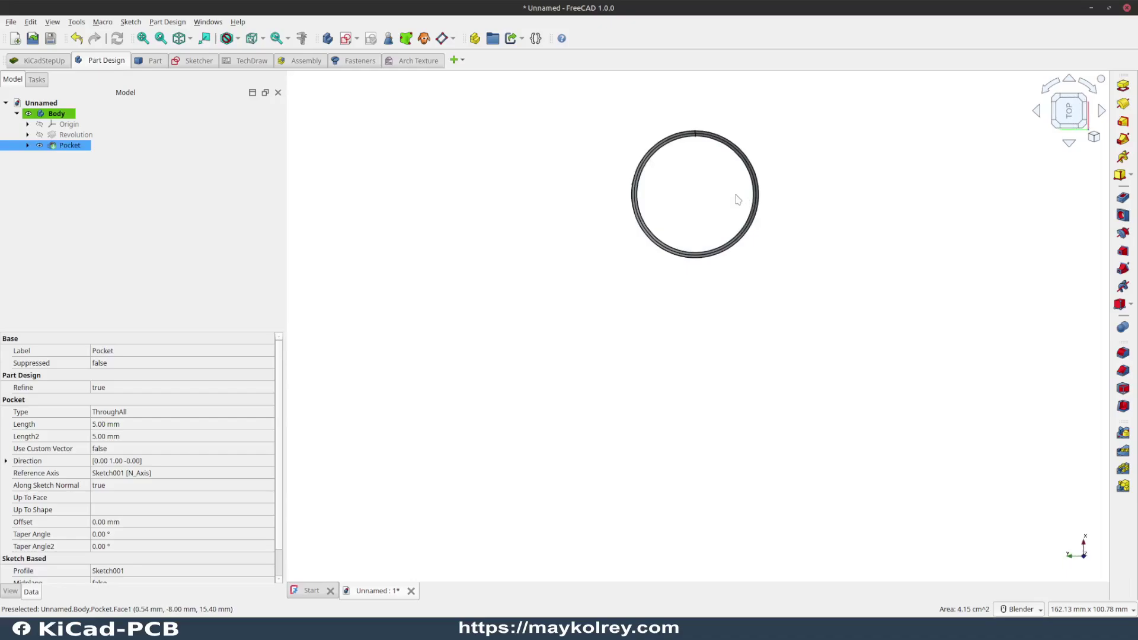
{"action": "middle_click_drag", "start_coordinate": [738, 200], "coordinate": [724, 197]}
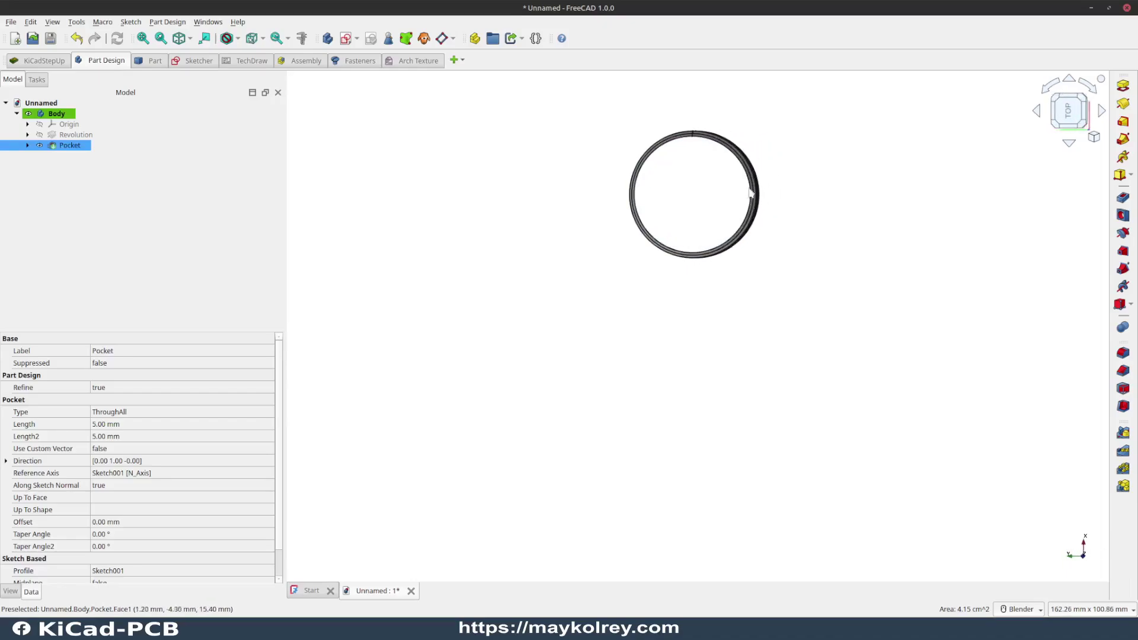
{"action": "left_click", "coordinate": [345, 38]}
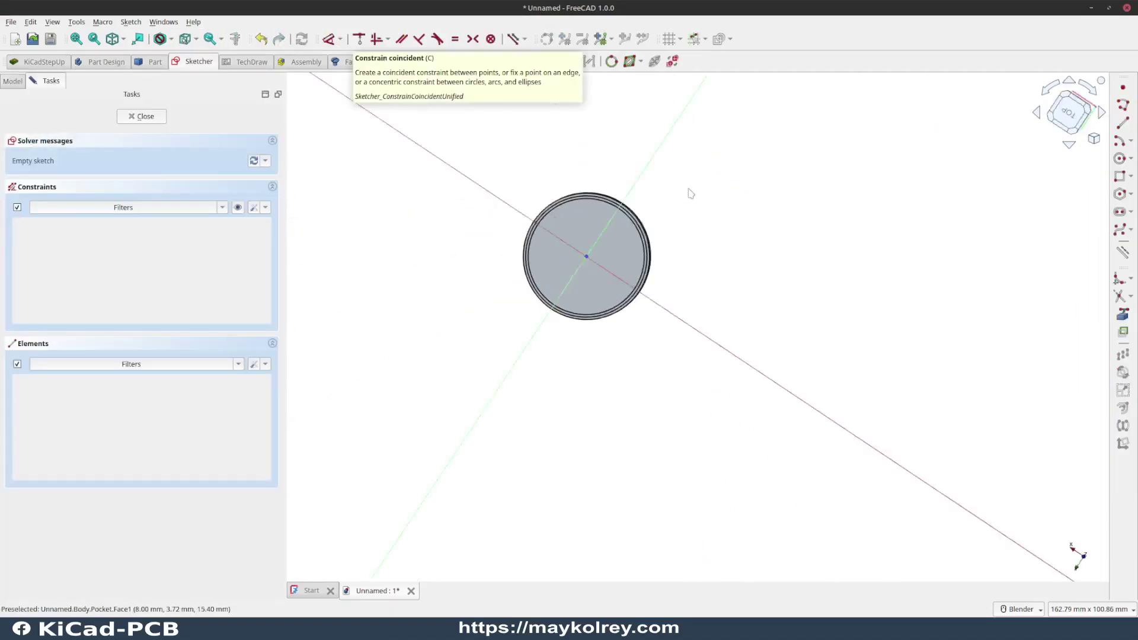
{"action": "scroll", "coordinate": [558, 347], "scroll_direction": "up", "scroll_amount": 4}
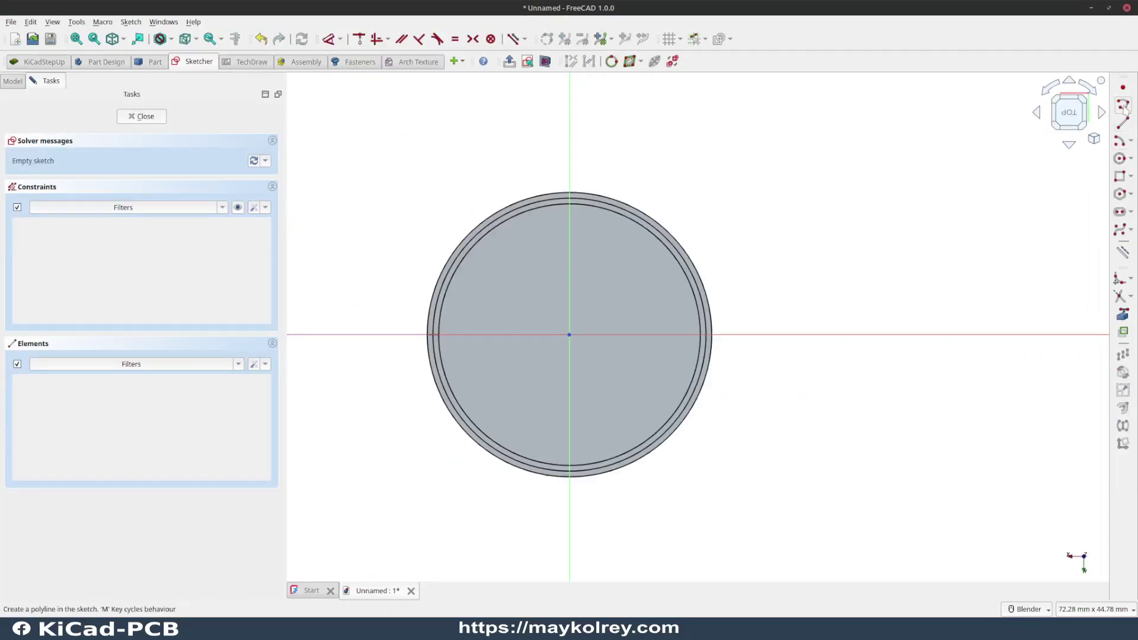
- Draw a closed polyline triangle with its tip on the vertical axis
{"action": "left_click", "coordinate": [1122, 105]}
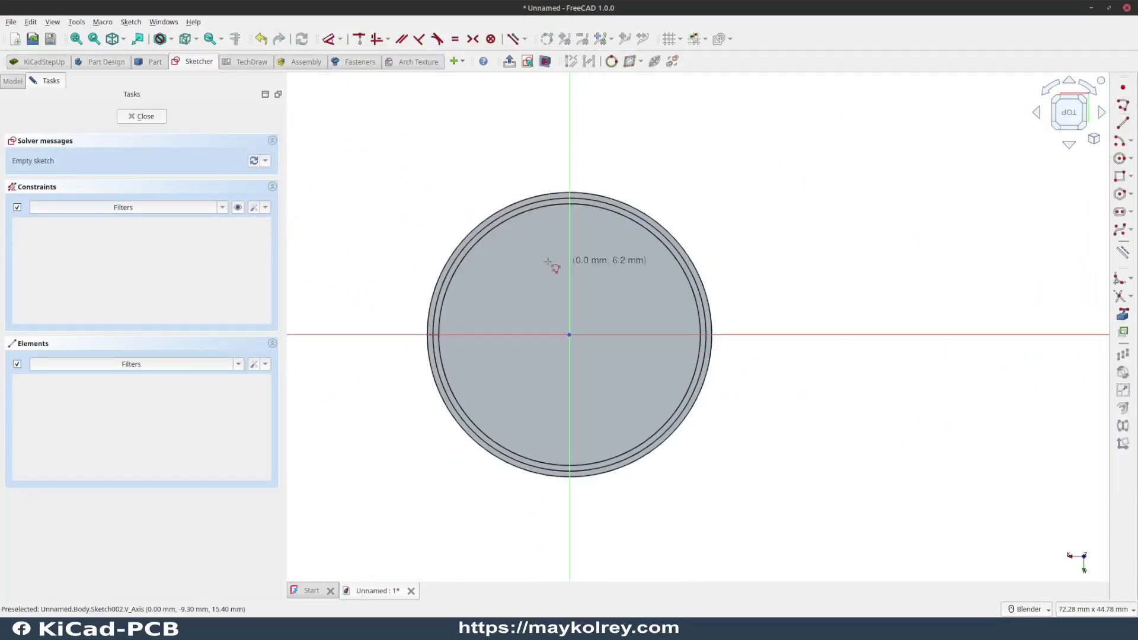
{"action": "scroll", "coordinate": [551, 261], "scroll_direction": "up", "scroll_amount": 3}
{"action": "left_click", "coordinate": [584, 185]}
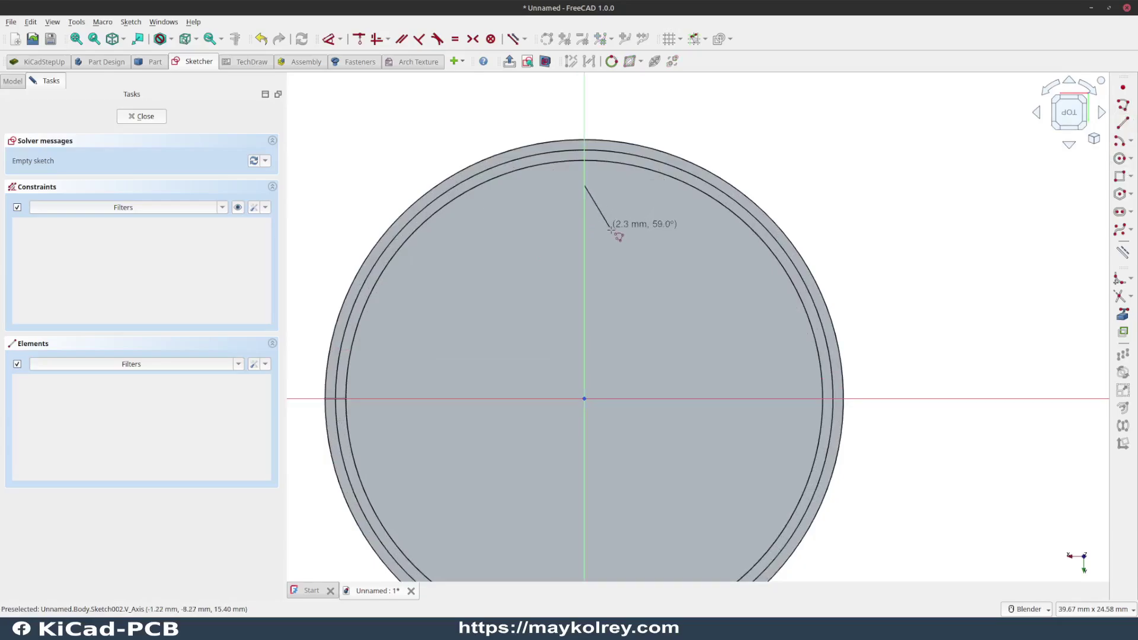
{"action": "left_click", "coordinate": [626, 259]}
{"action": "left_click", "coordinate": [534, 259]}
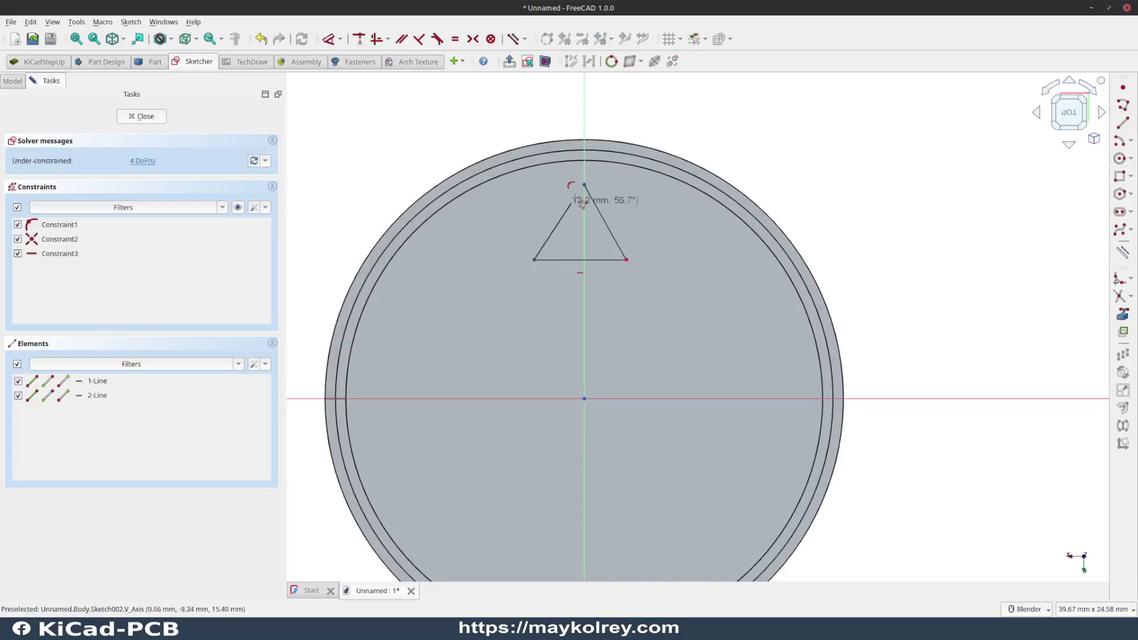
{"action": "left_click", "coordinate": [584, 185]}
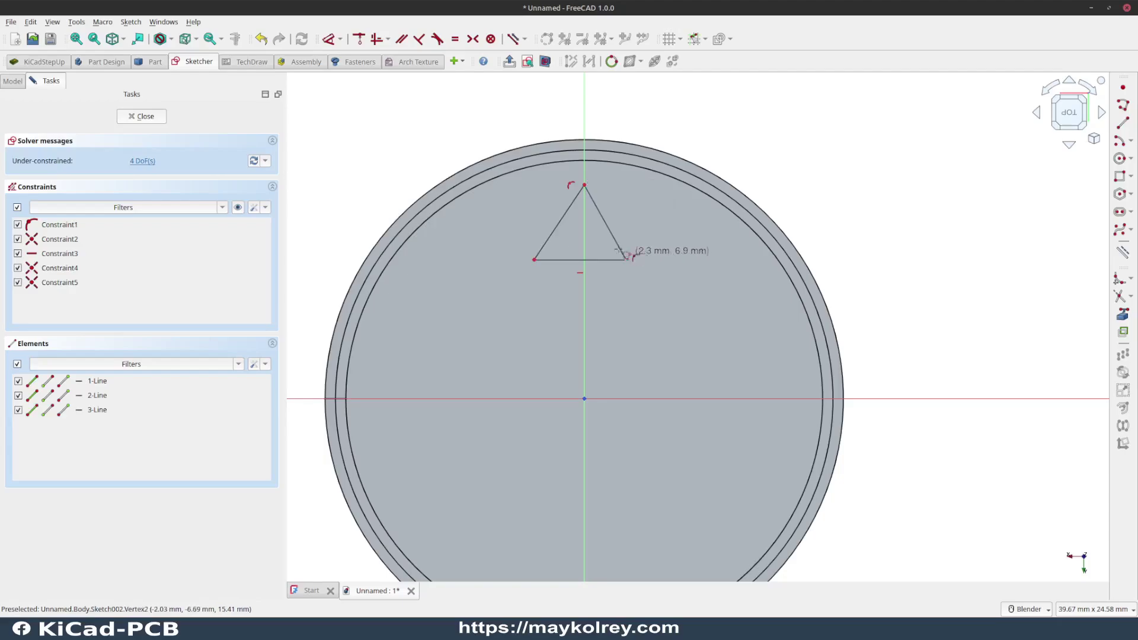
{"action": "right_click", "coordinate": [576, 237]}
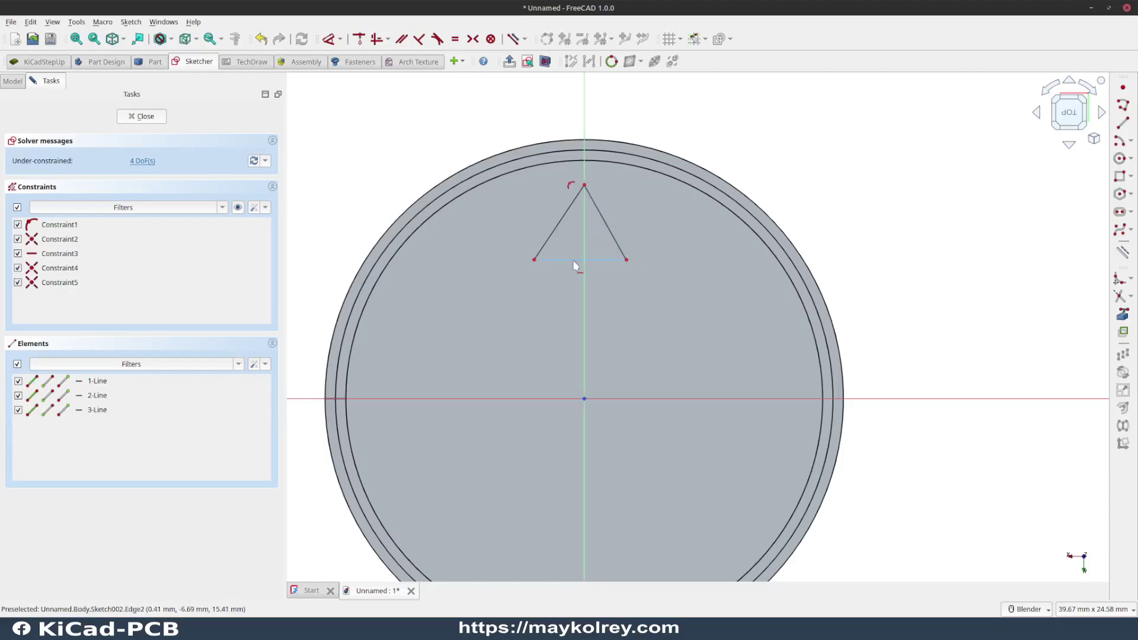
- Constrain the triangle's two base corners symmetric about the vertical axis
{"action": "left_click", "coordinate": [574, 265]}
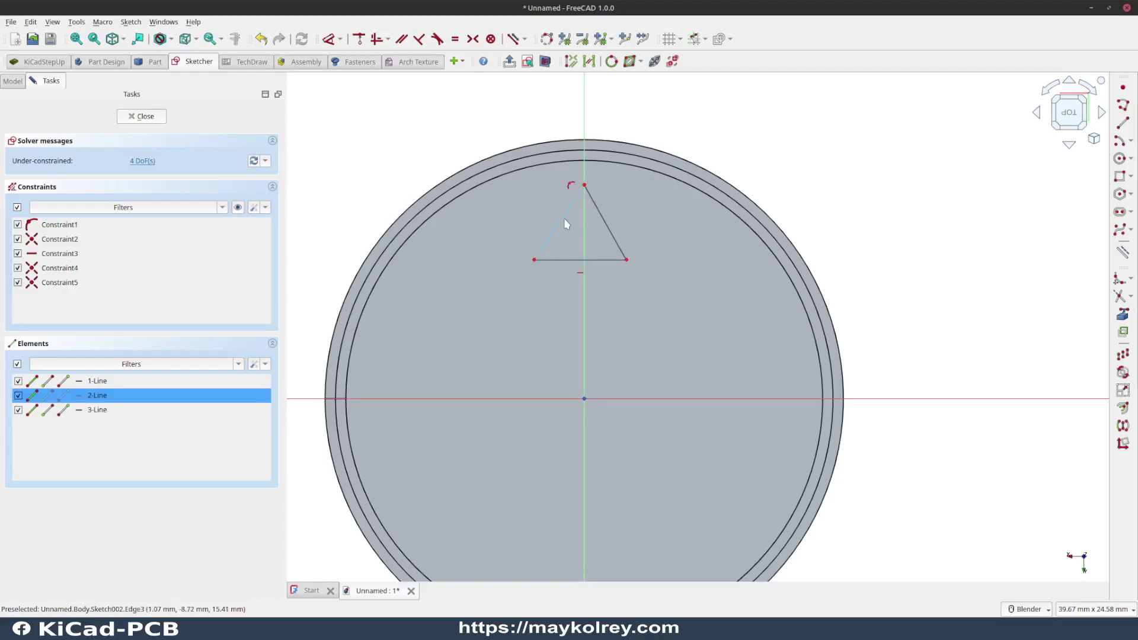
{"action": "left_click", "coordinate": [395, 119]}
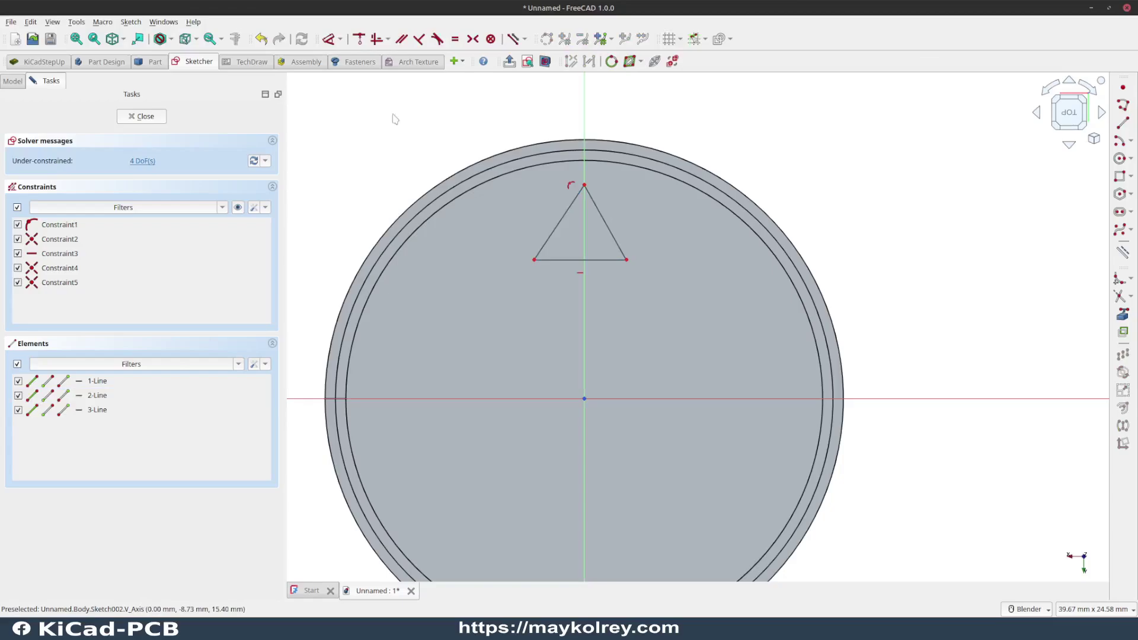
{"action": "left_click", "coordinate": [532, 260]}
{"action": "left_click", "coordinate": [633, 266]}
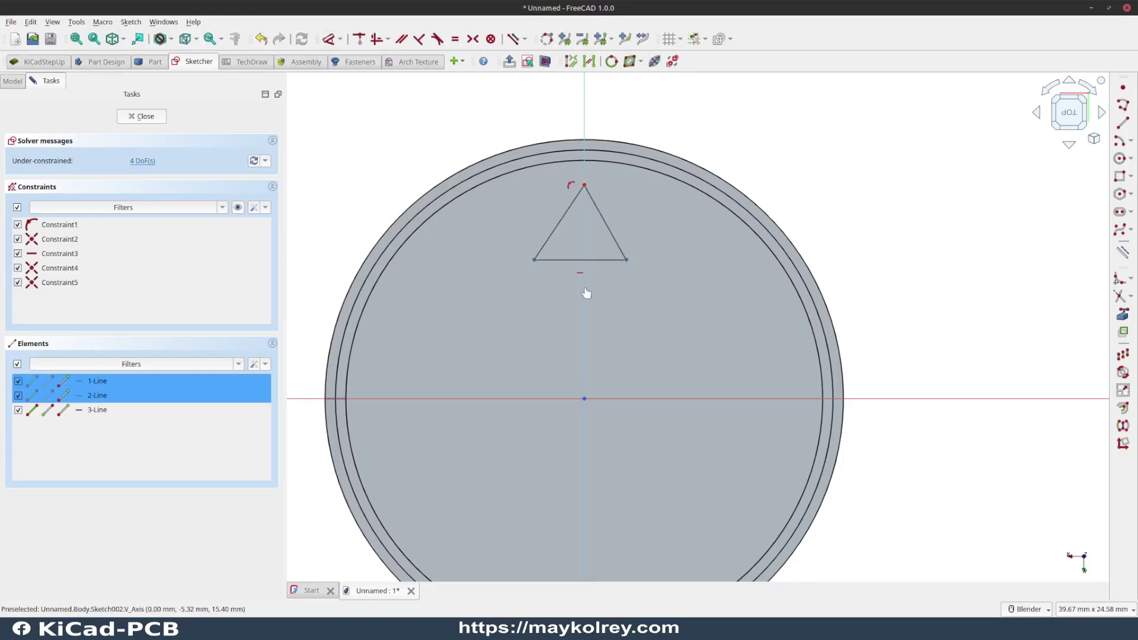
{"action": "left_click", "coordinate": [473, 43]}
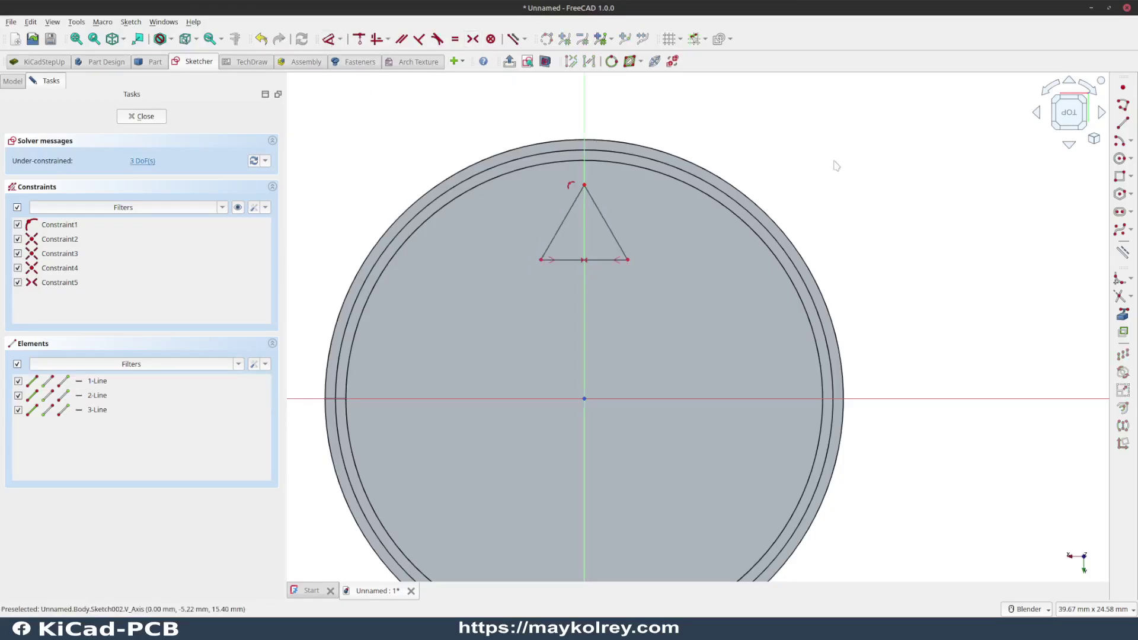
{"action": "left_click_drag", "start_coordinate": [584, 185], "coordinate": [584, 178]}
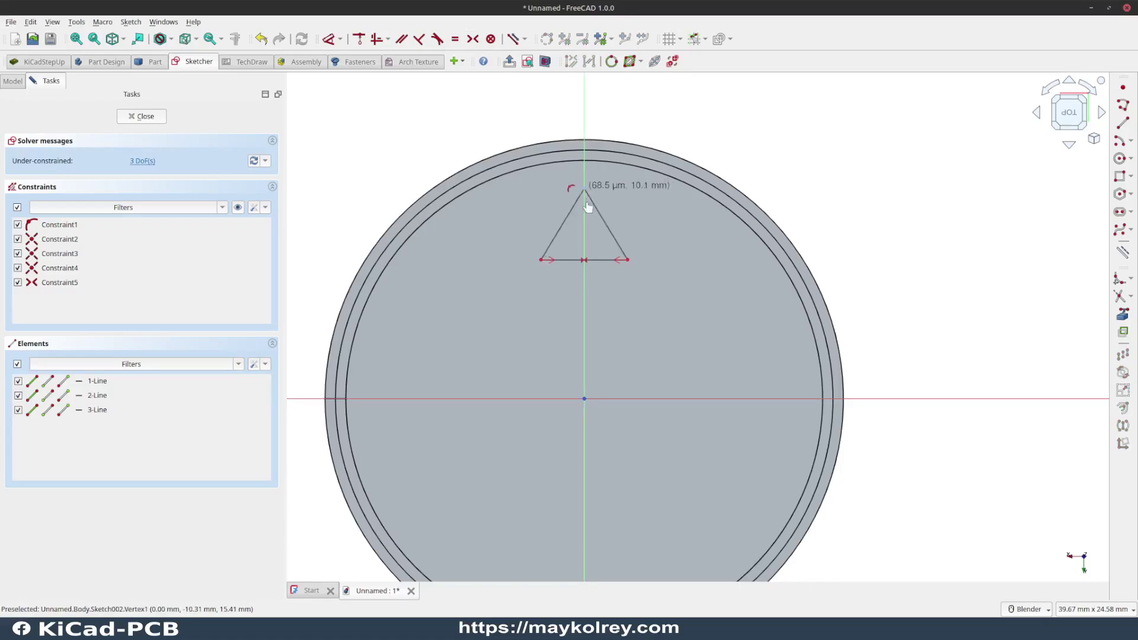
- Dimension the triangle 3 mm wide and 3 mm tall, then move it toward the rim
{"action": "left_click", "coordinate": [358, 38]}
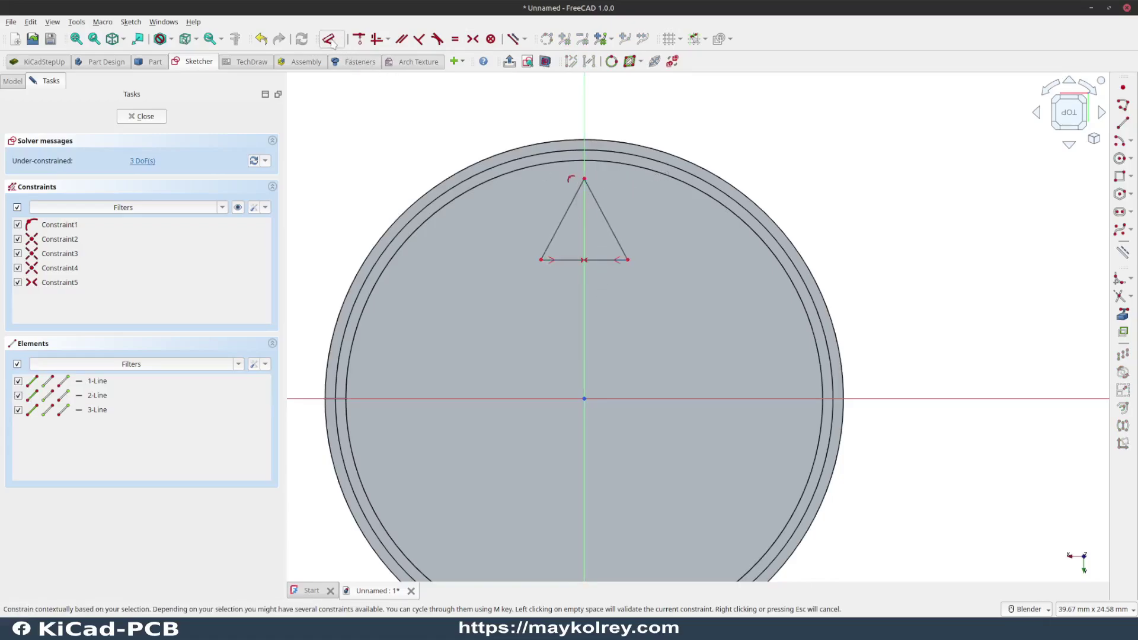
{"action": "left_click", "coordinate": [566, 260]}
{"action": "left_click", "coordinate": [564, 296]}
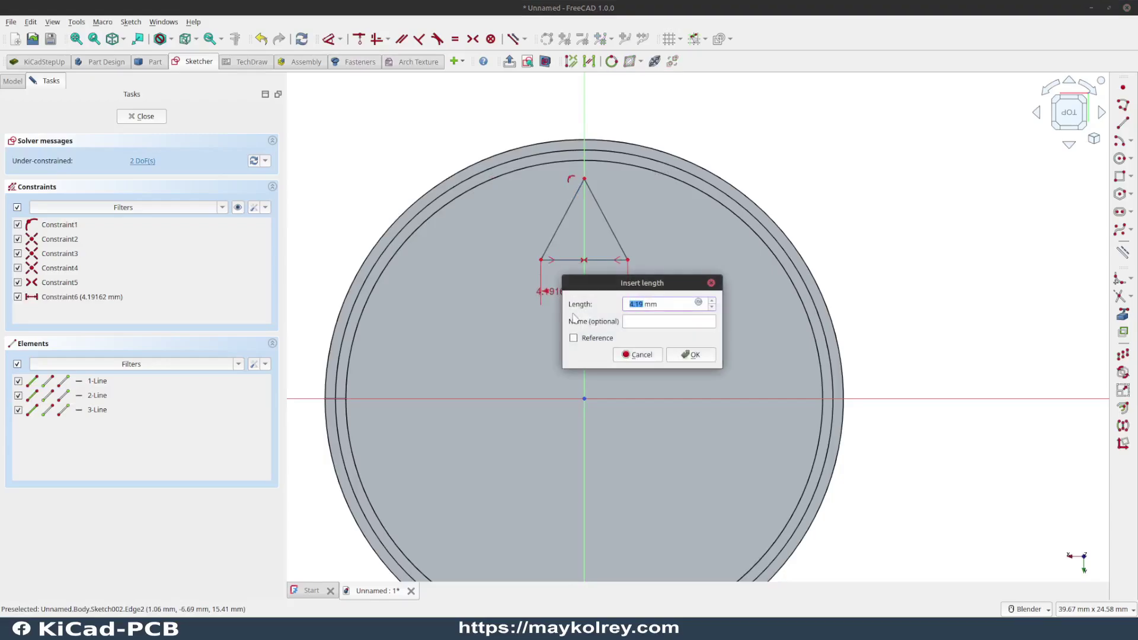
{"action": "key", "text": "Return"}
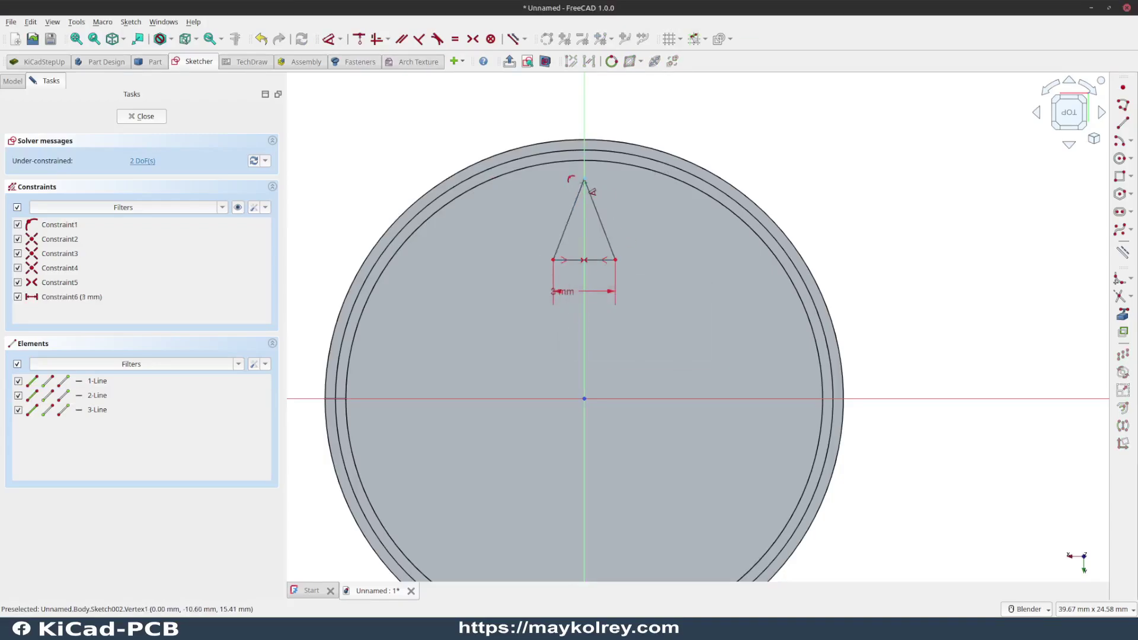
{"action": "left_click", "coordinate": [329, 39]}
{"action": "left_click", "coordinate": [585, 179]}
{"action": "left_click", "coordinate": [615, 260]}
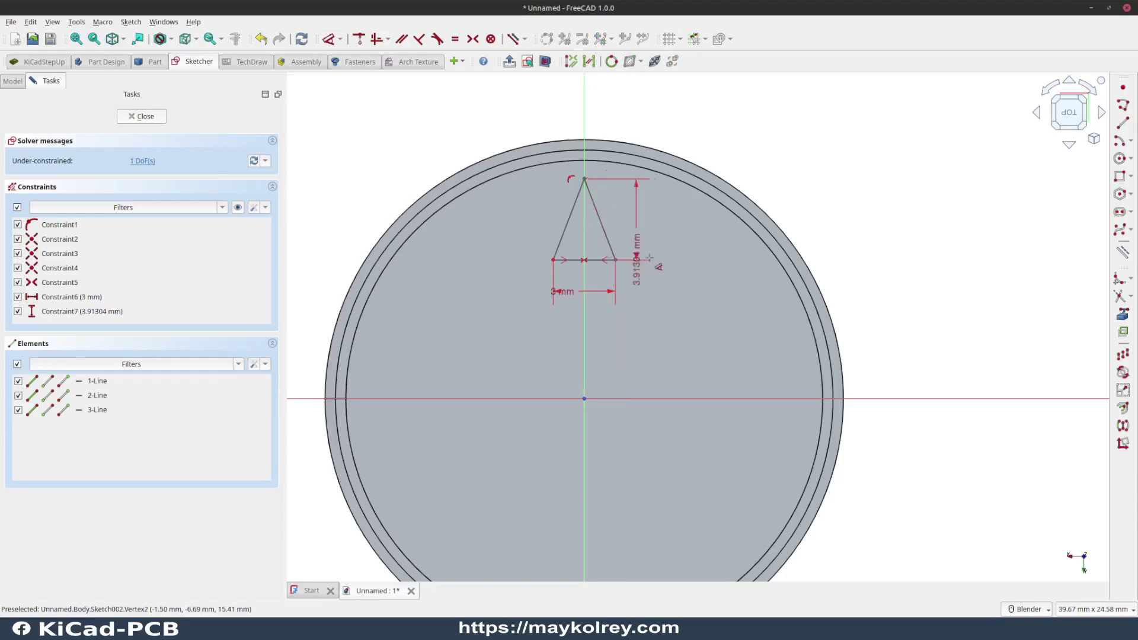
{"action": "left_click", "coordinate": [674, 248]}
{"action": "type", "text": "3"}
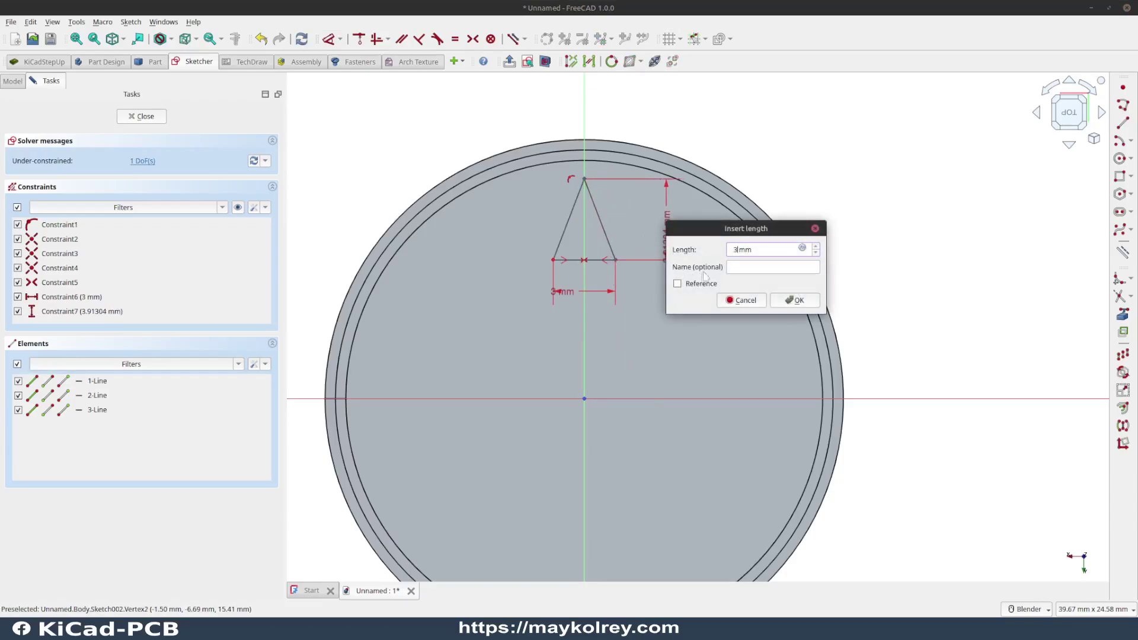
{"action": "left_click", "coordinate": [817, 300]}
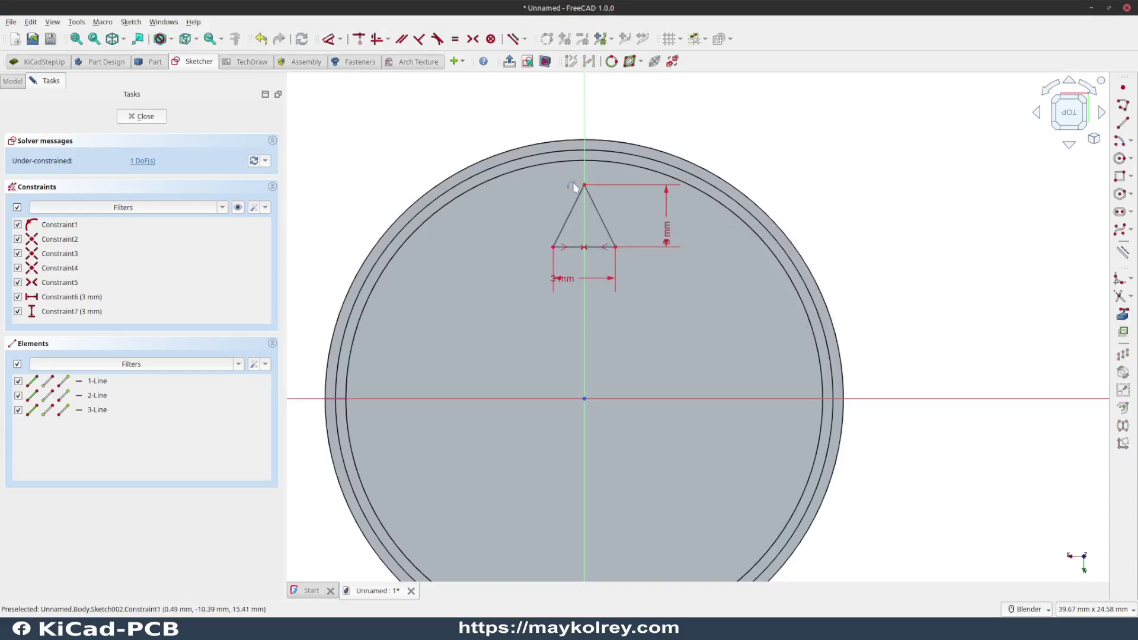
{"action": "left_click_drag", "start_coordinate": [586, 190], "coordinate": [587, 170]}
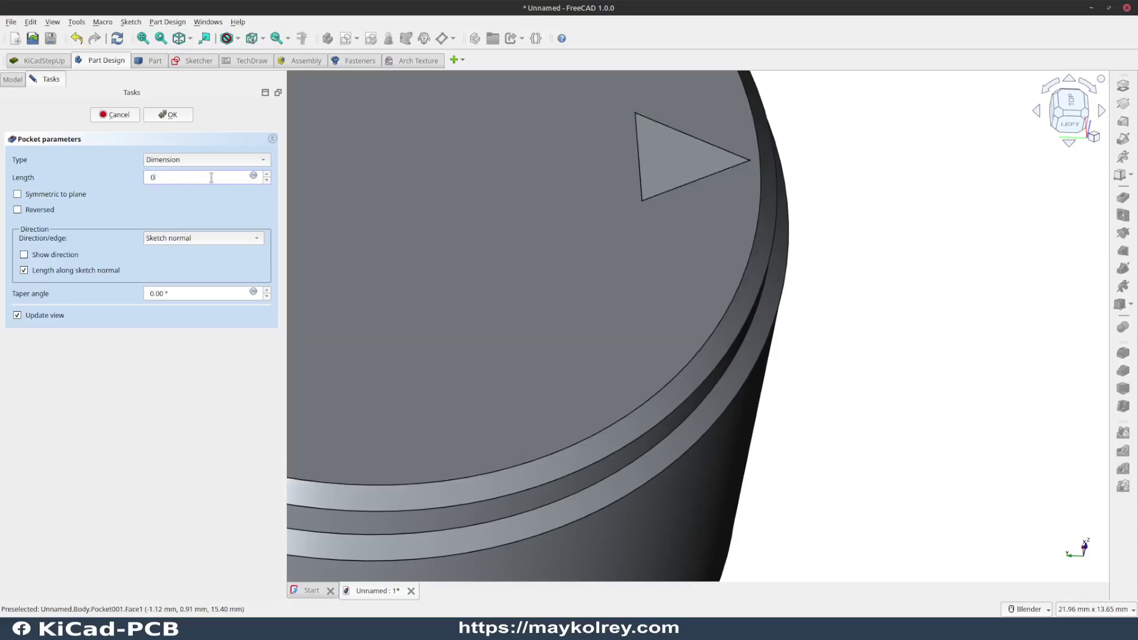
- Apply the pocket, recessing the triangle pointer into the knob's top face
{"action": "key", "text": "Return"}
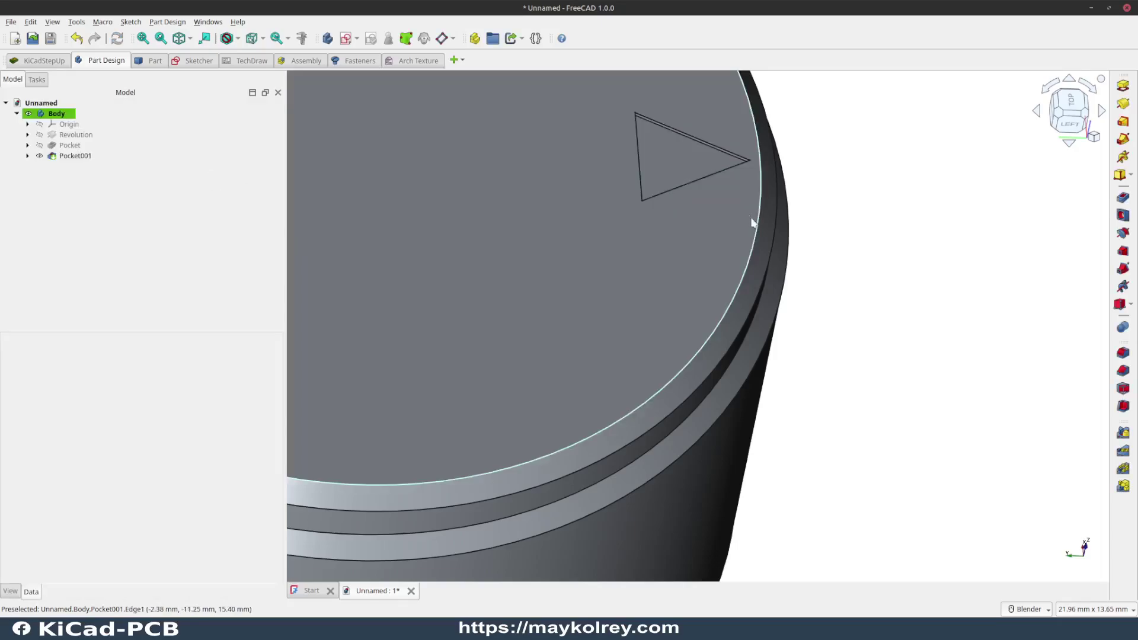
{"action": "scroll", "coordinate": [720, 189], "scroll_direction": "down", "scroll_amount": 3}
{"action": "middle_click_drag", "start_coordinate": [720, 189], "coordinate": [699, 180]}
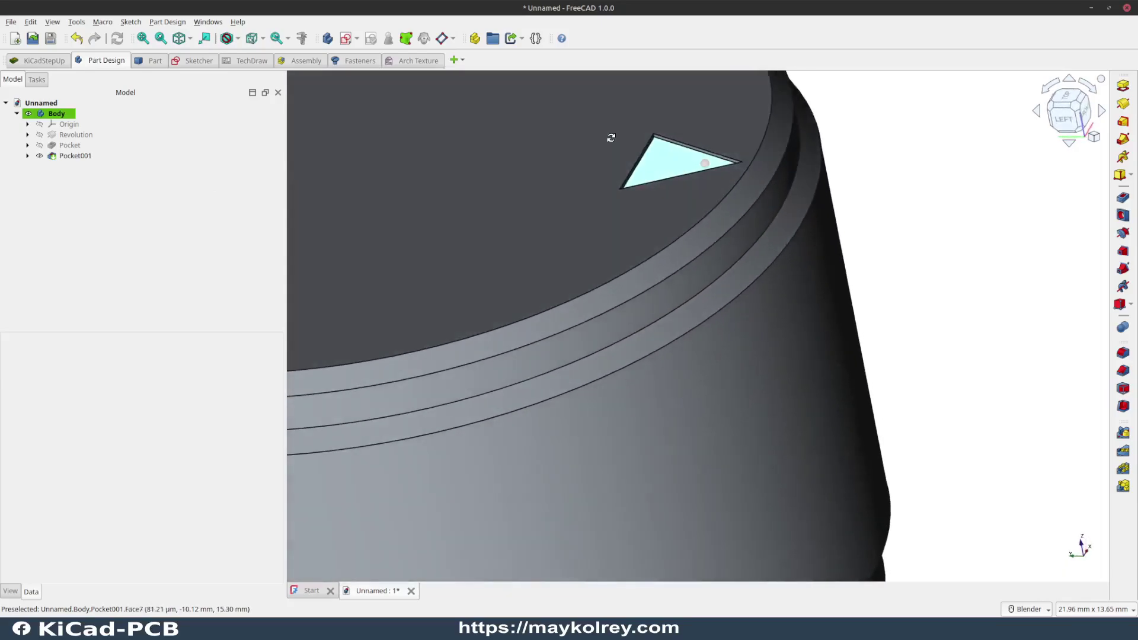
{"action": "scroll", "coordinate": [700, 180], "scroll_direction": "down", "scroll_amount": 5}
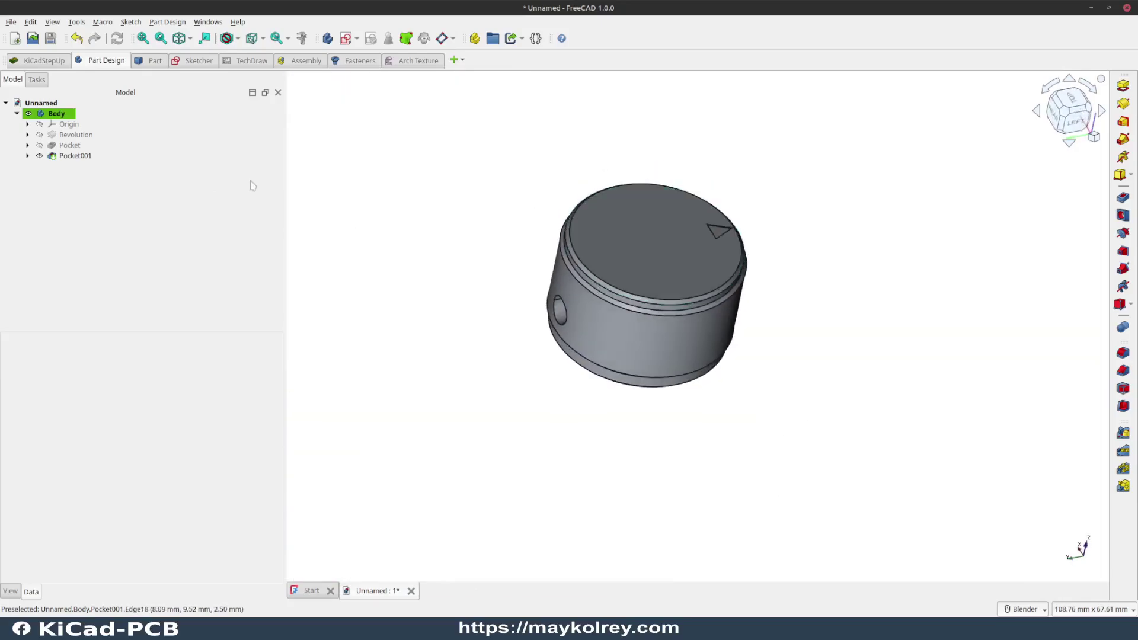
- Rename the body to Perilla_ae_25mm and save the document as perilla_AE_25mm
{"action": "left_click", "coordinate": [56, 113]}
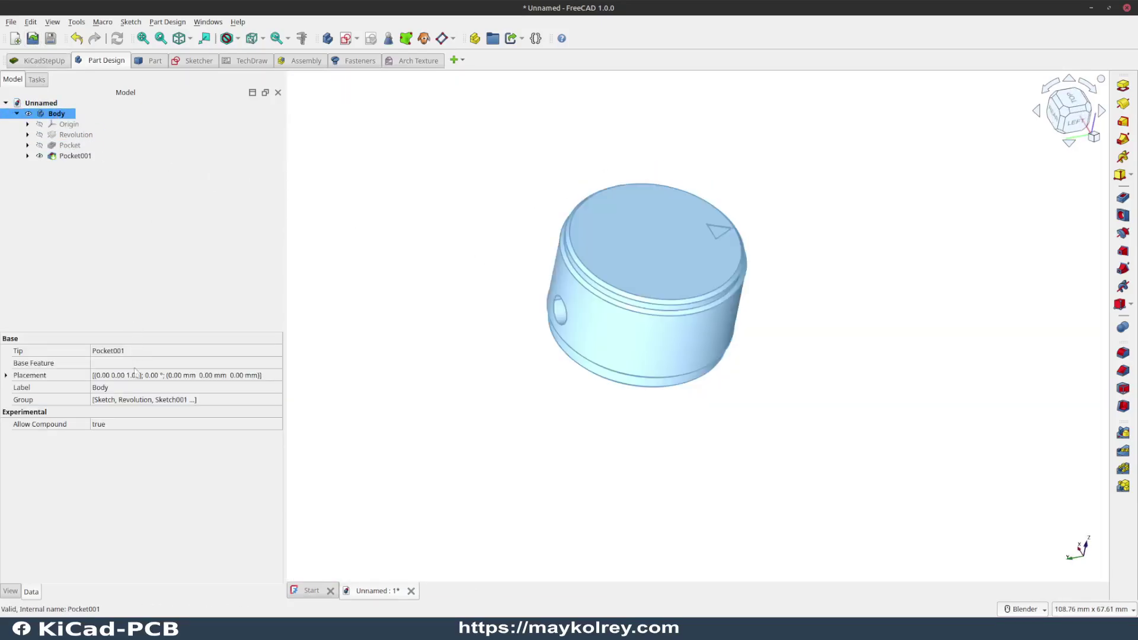
{"action": "left_click", "coordinate": [131, 388]}
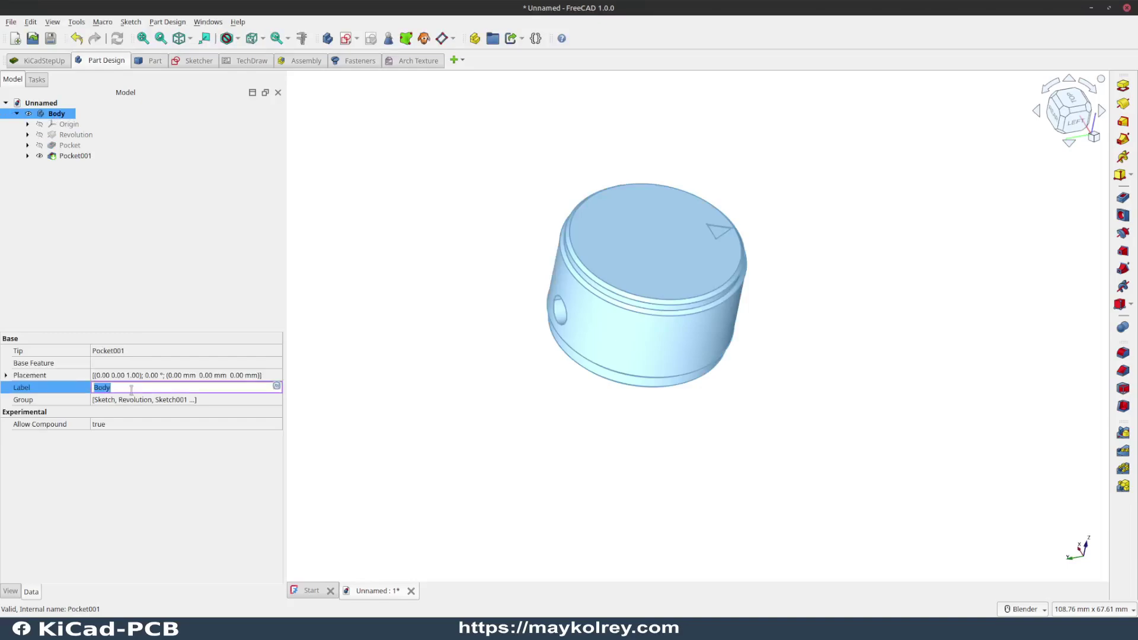
{"action": "type", "text": "pE"}
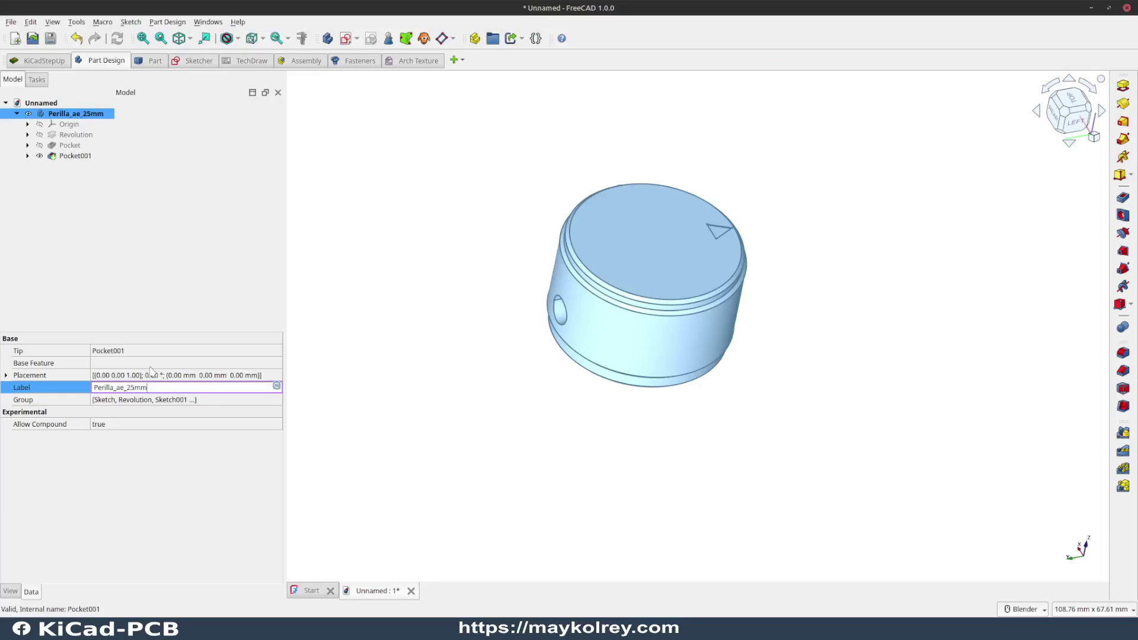
{"action": "left_click", "coordinate": [146, 279]}
{"action": "left_click", "coordinate": [41, 104]}
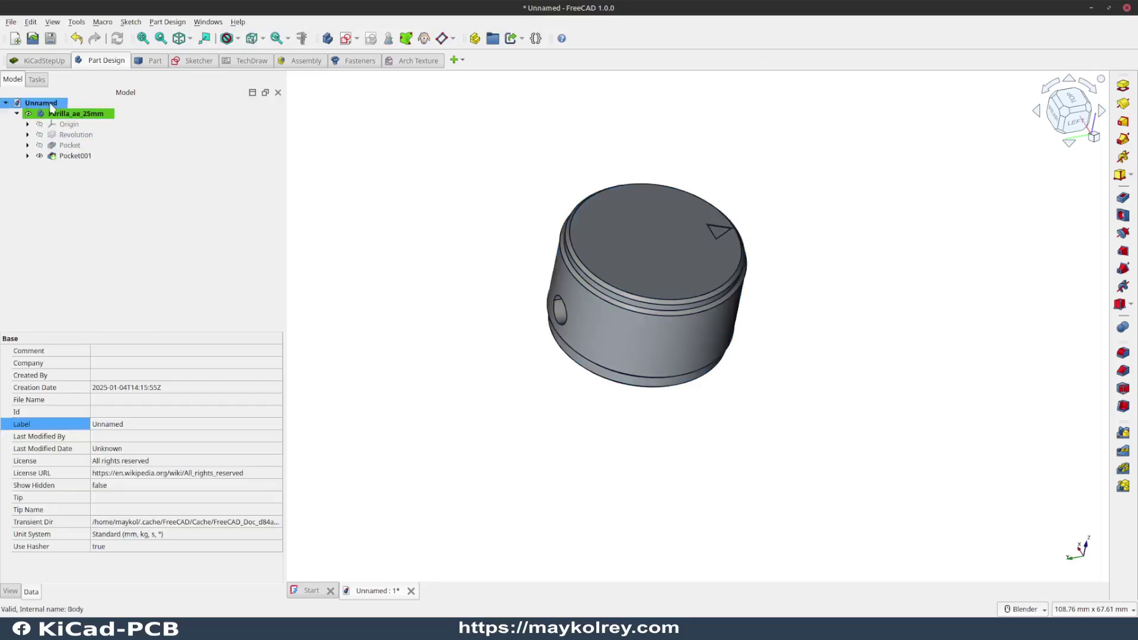
{"action": "left_click", "coordinate": [50, 38]}
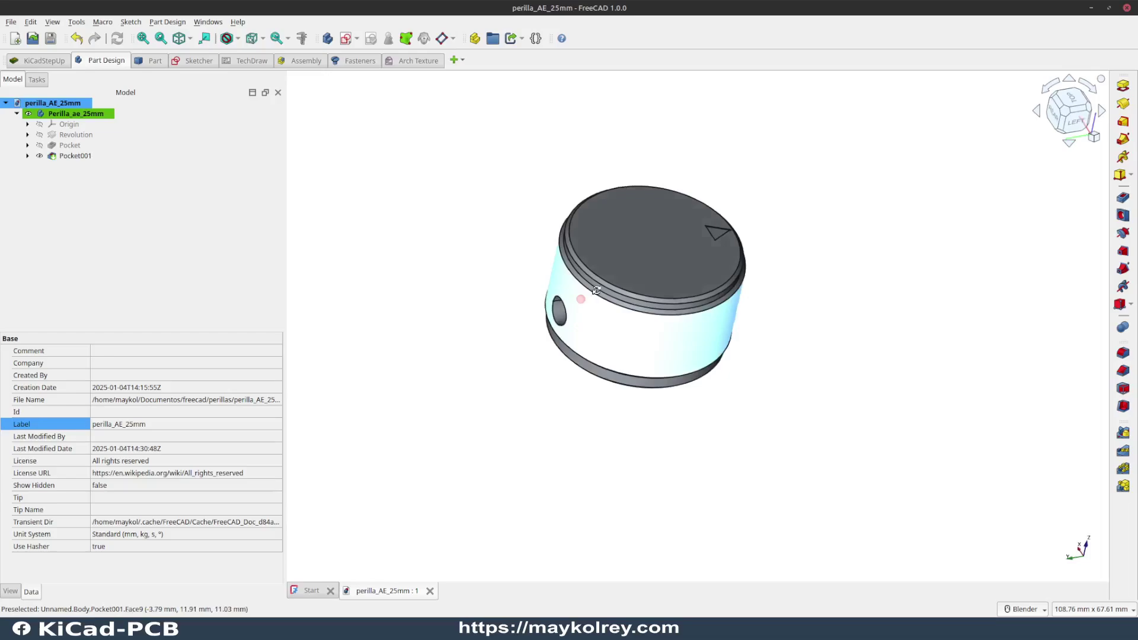
{"action": "mouse_move", "coordinate": [581, 299]}
{"action": "middle_mouse_down"}
{"action": "mouse_move", "coordinate": [651, 270]}
{"action": "mouse_move", "coordinate": [700, 188]}
{"action": "mouse_move", "coordinate": [697, 304]}
{"action": "middle_mouse_up"}
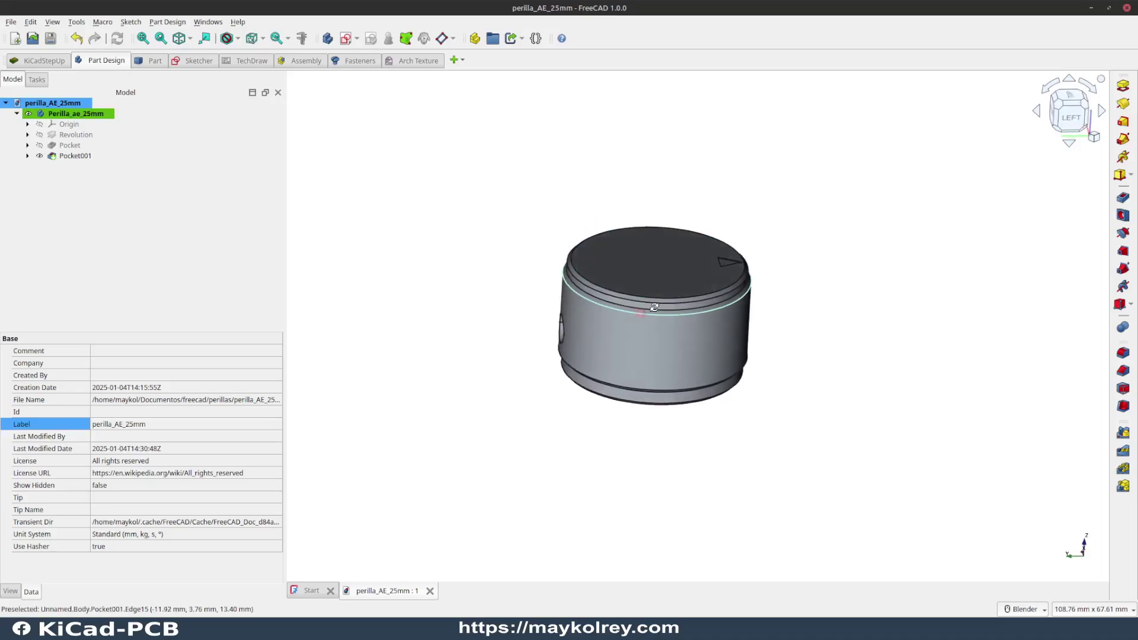
{"action": "middle_click_drag", "start_coordinate": [698, 305], "coordinate": [823, 275]}
{"action": "key", "text": "6"}
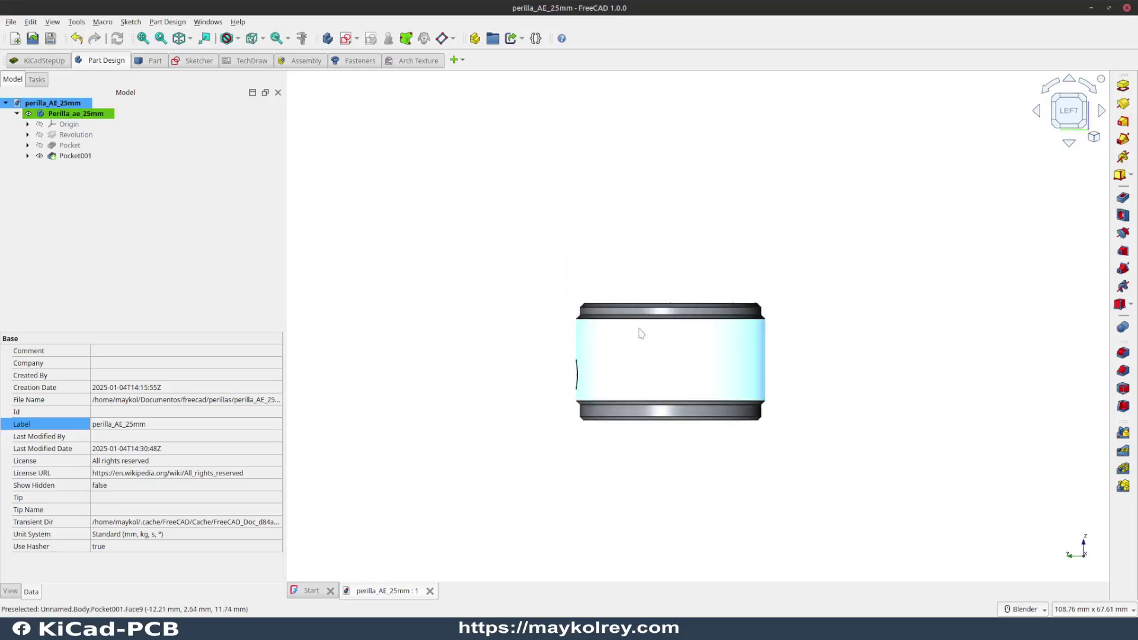
{"action": "middle_click_drag", "start_coordinate": [595, 318], "coordinate": [684, 315]}
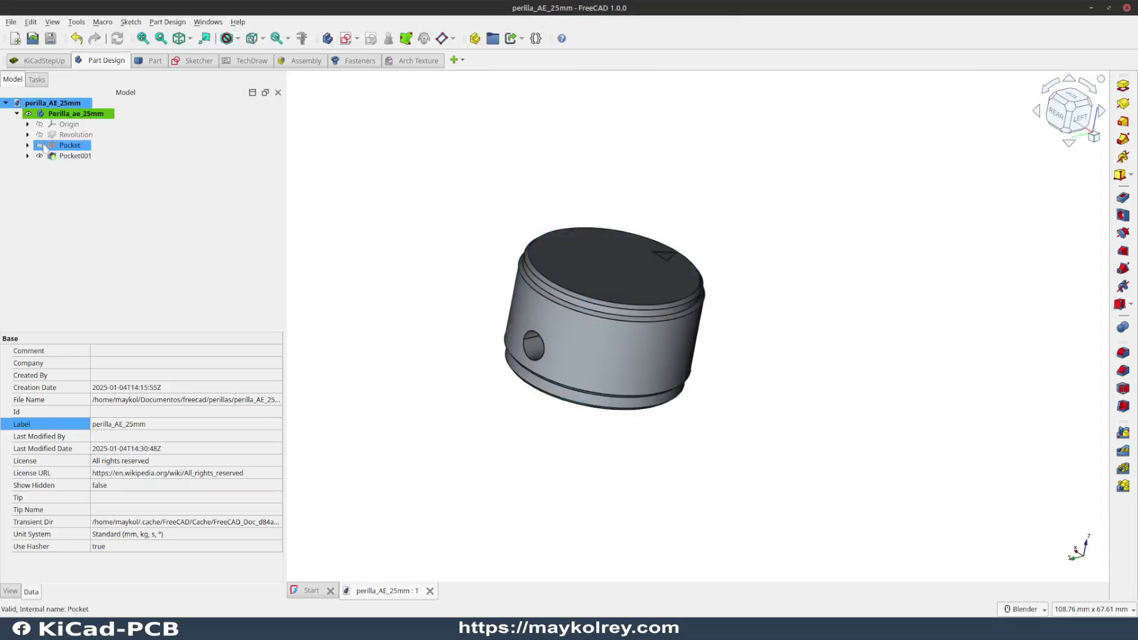
{"action": "left_click", "coordinate": [66, 135]}
{"action": "left_click", "coordinate": [118, 178]}
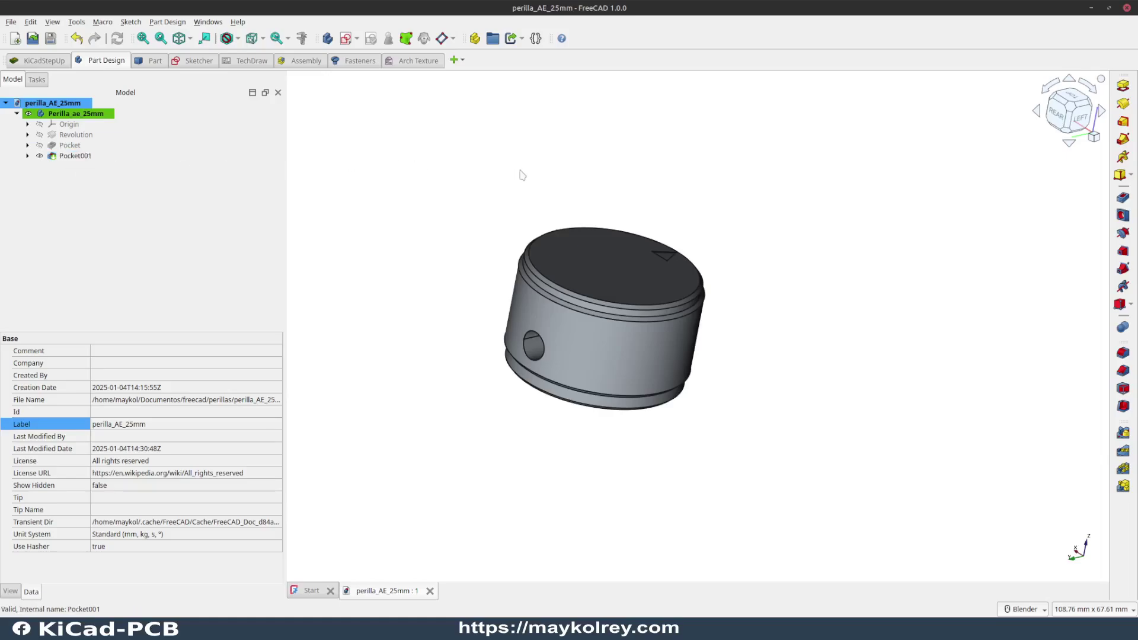
{"action": "left_click", "coordinate": [1081, 117]}
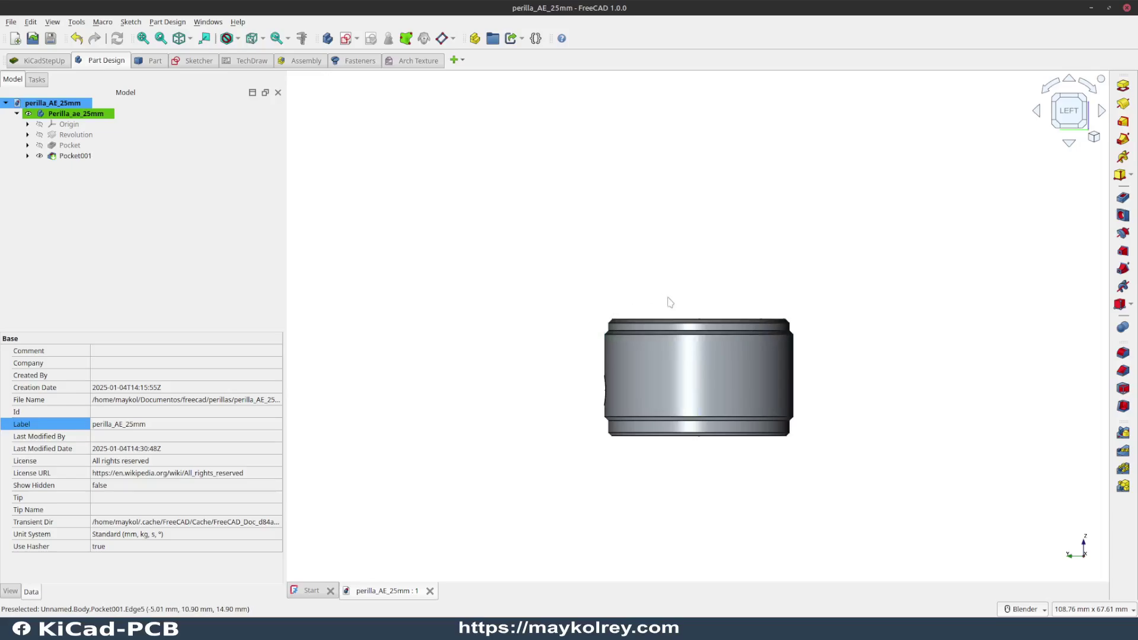
{"action": "scroll", "coordinate": [779, 359], "scroll_direction": "up", "scroll_amount": 3}
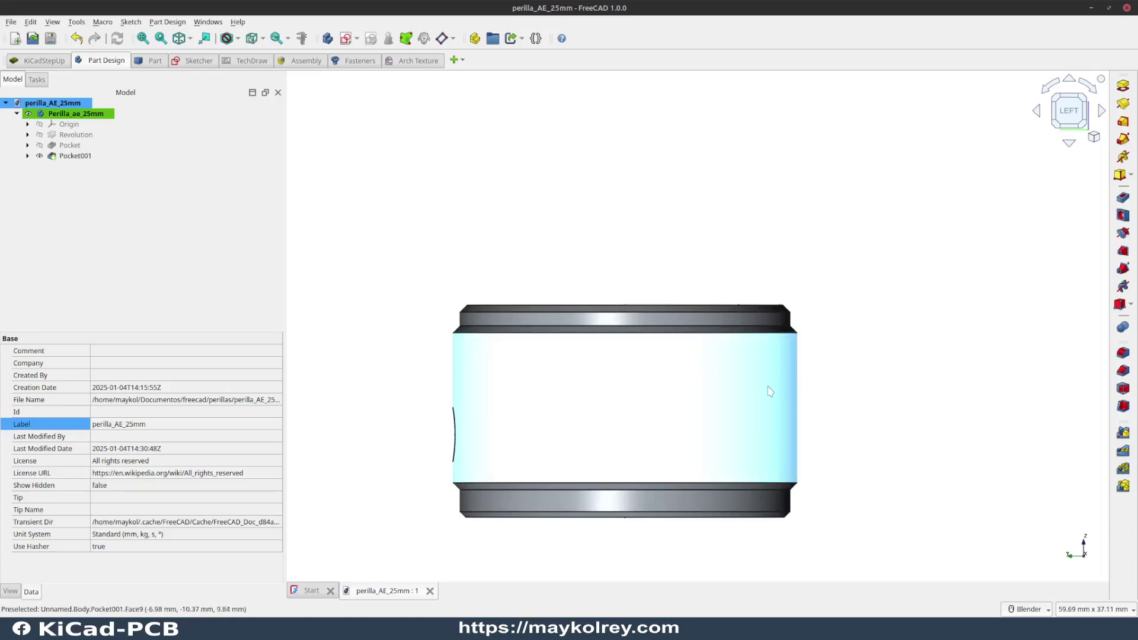
{"action": "scroll", "coordinate": [768, 409], "scroll_direction": "down", "scroll_amount": 1}
{"action": "scroll", "coordinate": [766, 419], "scroll_direction": "up", "scroll_amount": 1}
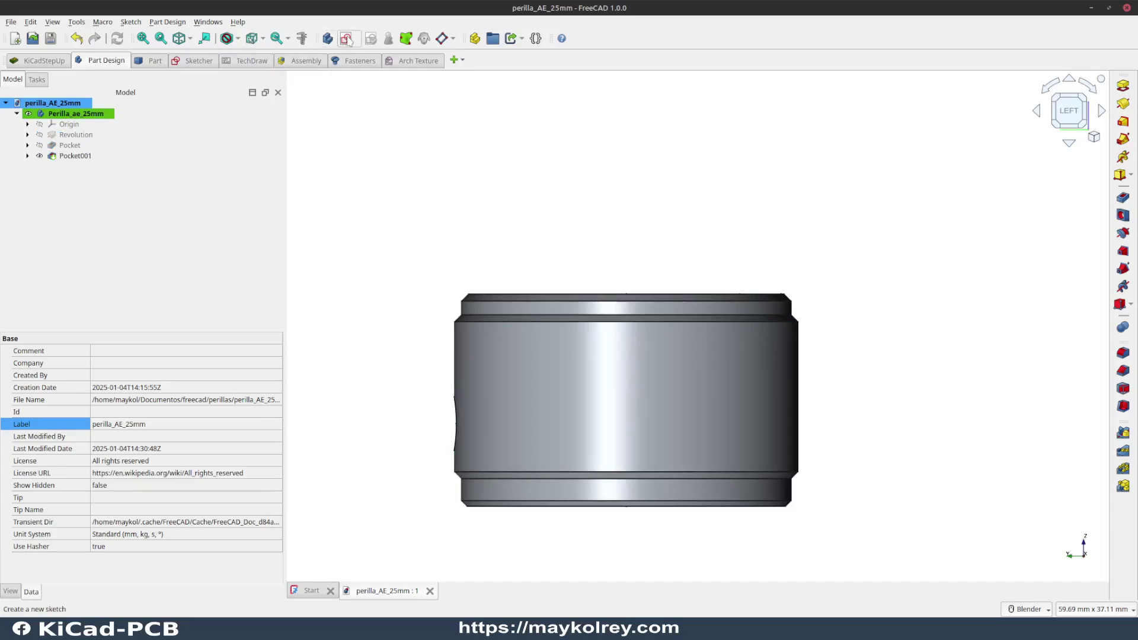
- Create a new sketch attached to the YZ plane
{"action": "left_click", "coordinate": [347, 39]}
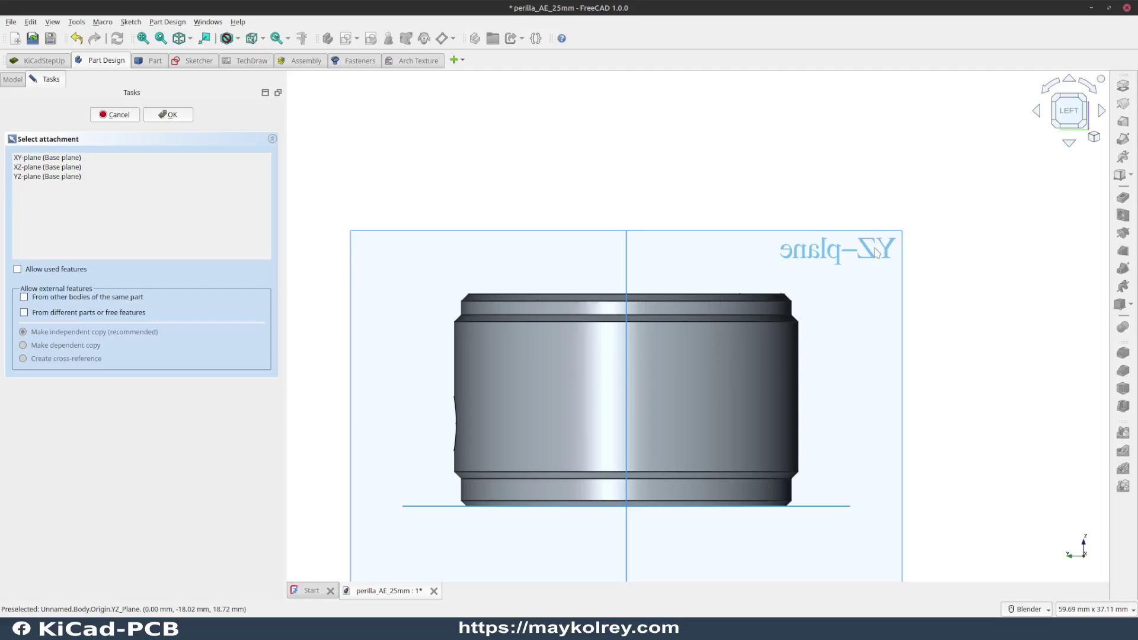
{"action": "left_click", "coordinate": [875, 252]}
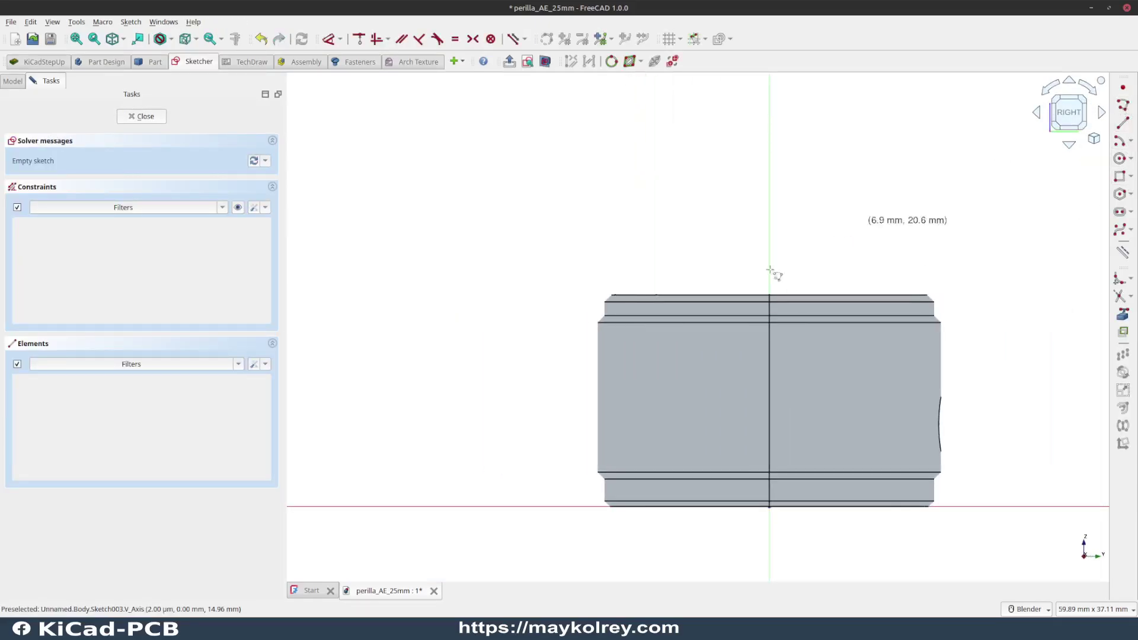
{"action": "scroll", "coordinate": [610, 327], "scroll_direction": "up", "scroll_amount": 2}
{"action": "scroll", "coordinate": [610, 329], "scroll_direction": "up", "scroll_amount": 2}
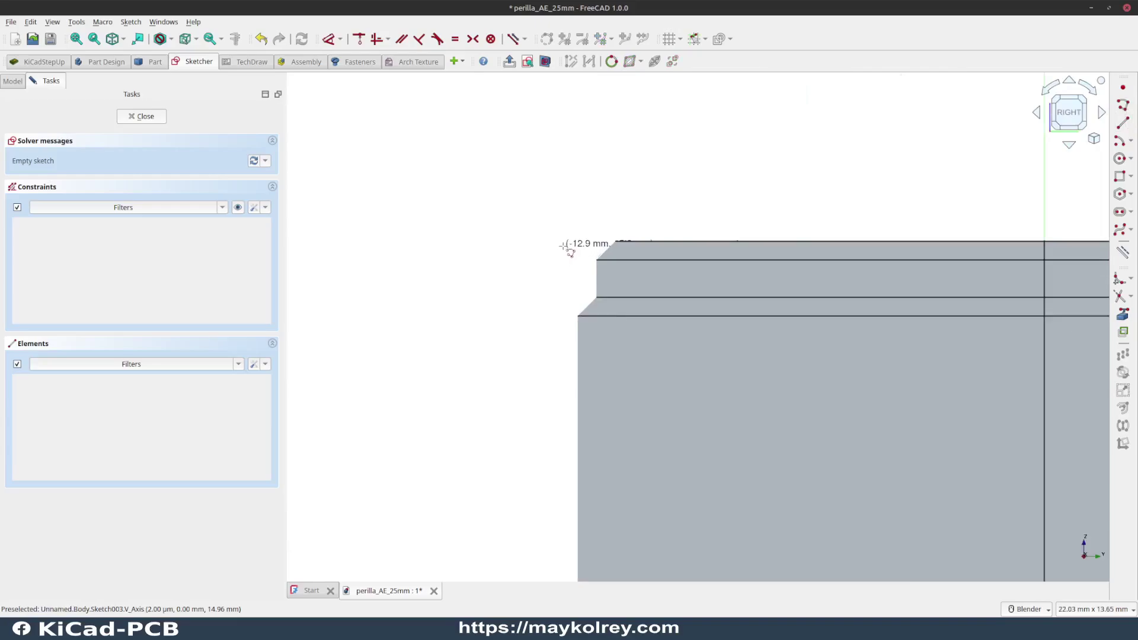
- Draw a closed four-line diamond beside the knob's top edge and even out its vertices
{"action": "left_click", "coordinate": [576, 267]}
{"action": "left_click", "coordinate": [557, 285]}
{"action": "left_click", "coordinate": [535, 267]}
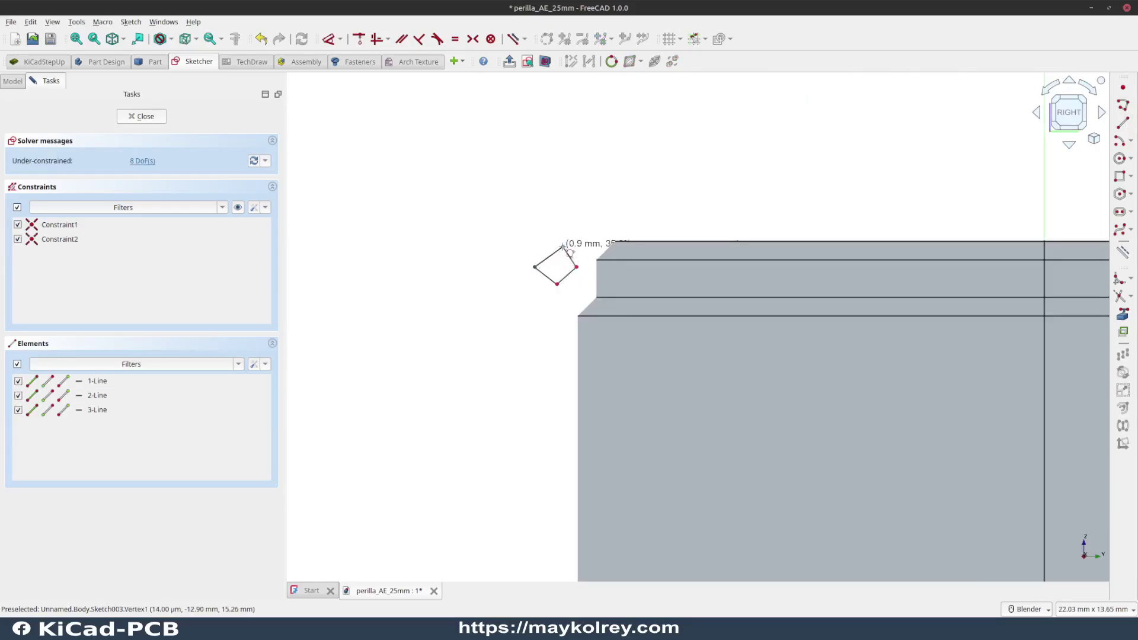
{"action": "left_click", "coordinate": [563, 247]}
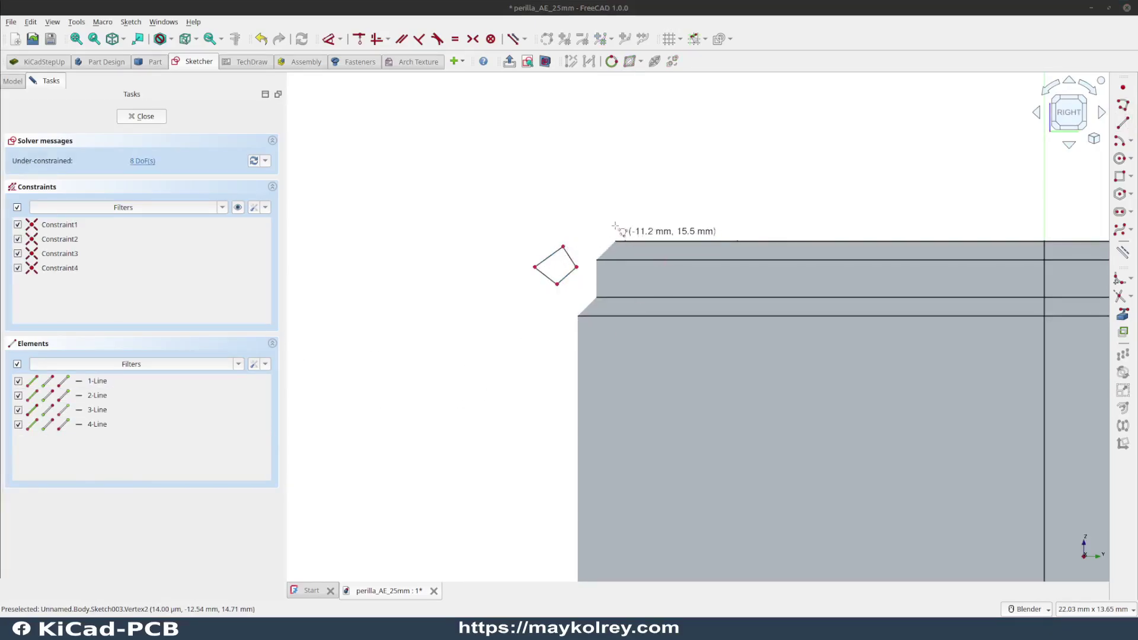
{"action": "left_click", "coordinate": [597, 212]}
{"action": "right_click", "coordinate": [612, 228]}
{"action": "scroll", "coordinate": [575, 256], "scroll_direction": "up", "scroll_amount": 1}
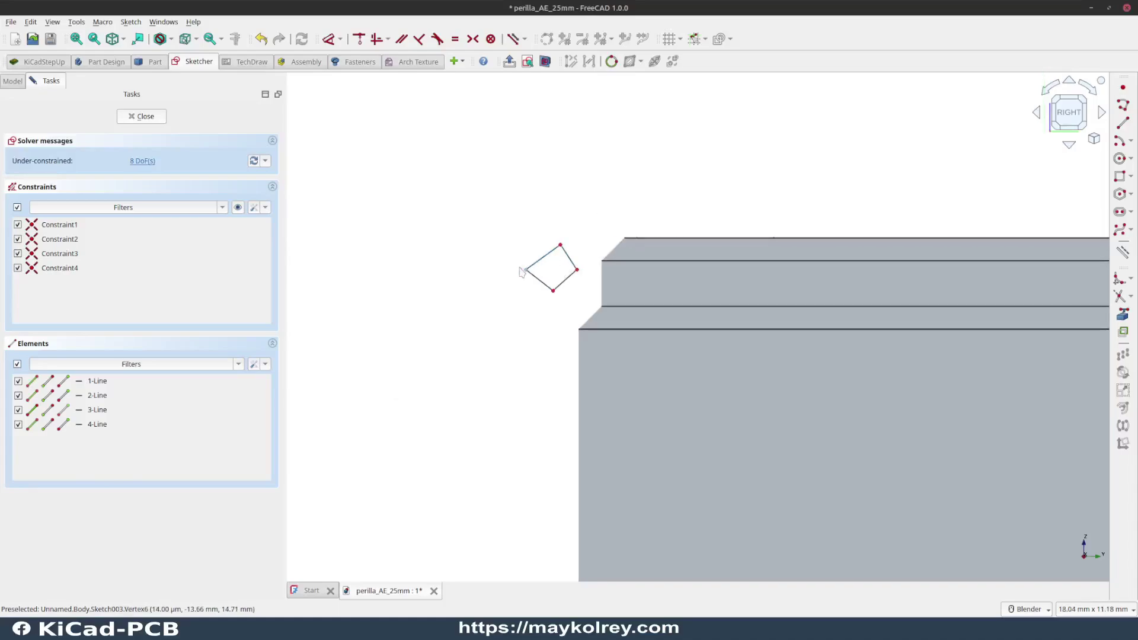
{"action": "mouse_move", "coordinate": [525, 274]}
{"action": "left_mouse_down"}
{"action": "mouse_move", "coordinate": [584, 271]}
{"action": "mouse_move", "coordinate": [561, 295]}
{"action": "left_mouse_up"}
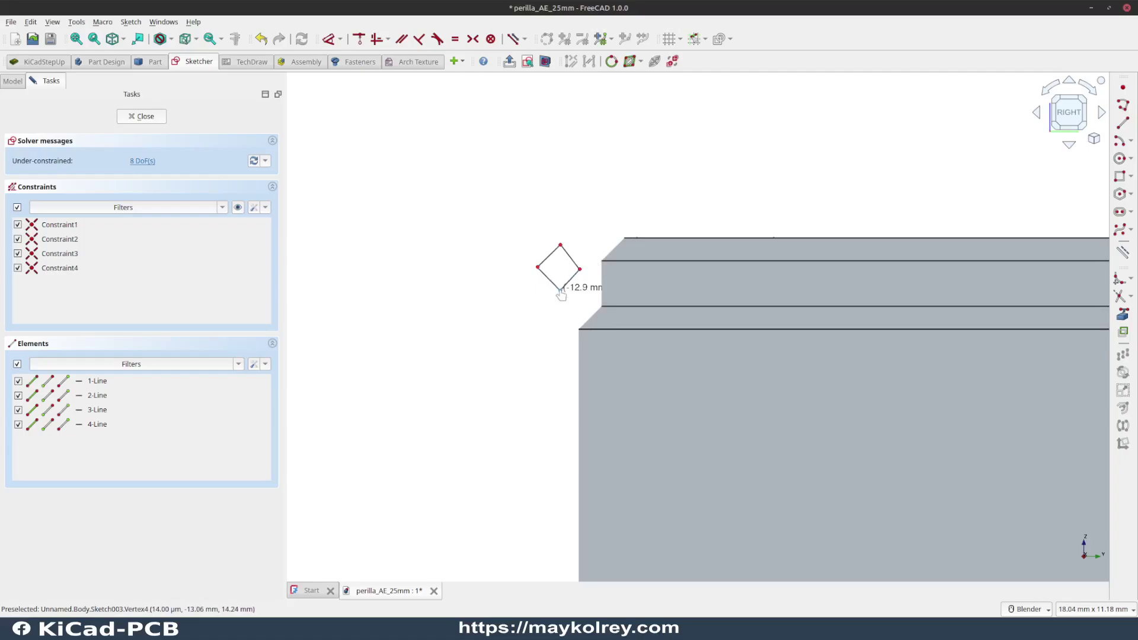
{"action": "mouse_move", "coordinate": [562, 247]}
{"action": "left_mouse_down"}
{"action": "mouse_move", "coordinate": [585, 272]}
{"action": "mouse_move", "coordinate": [535, 269]}
{"action": "left_mouse_up"}
- Close the diamond sketch and tilt the view to show the cylinder top
{"action": "left_click", "coordinate": [145, 117]}
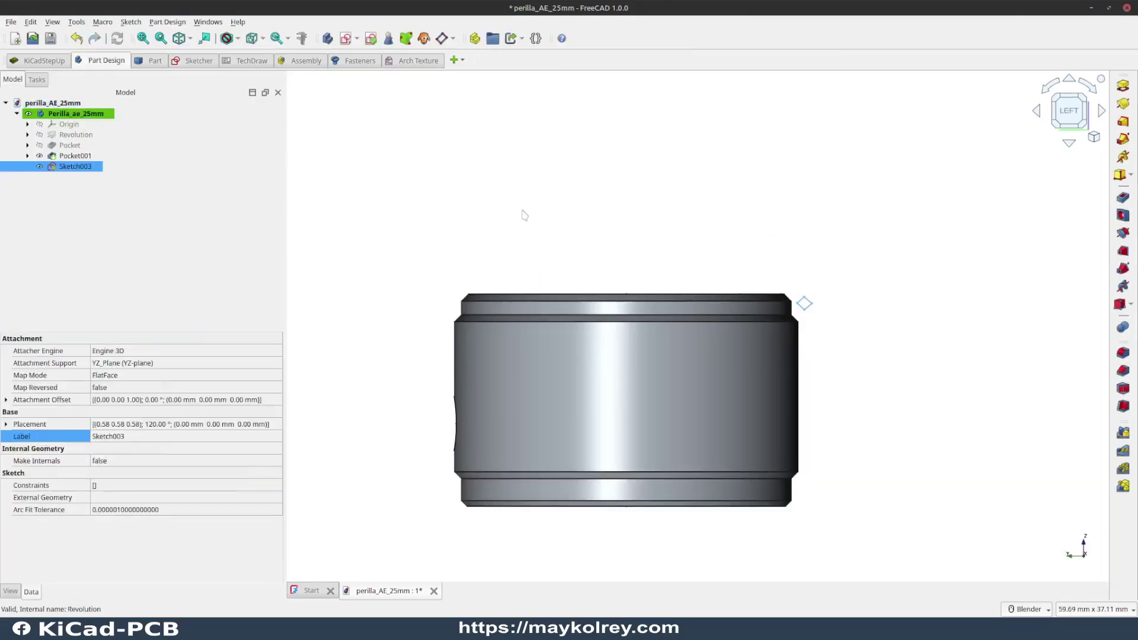
{"action": "mouse_move", "coordinate": [812, 304]}
{"action": "middle_mouse_down"}
{"action": "mouse_move", "coordinate": [803, 317]}
{"action": "mouse_move", "coordinate": [912, 273]}
{"action": "middle_mouse_up"}
{"action": "left_click", "coordinate": [912, 273]}
{"action": "mouse_move", "coordinate": [849, 301]}
{"action": "middle_mouse_down"}
{"action": "mouse_move", "coordinate": [815, 322]}
{"action": "mouse_move", "coordinate": [776, 305]}
{"action": "middle_mouse_up"}
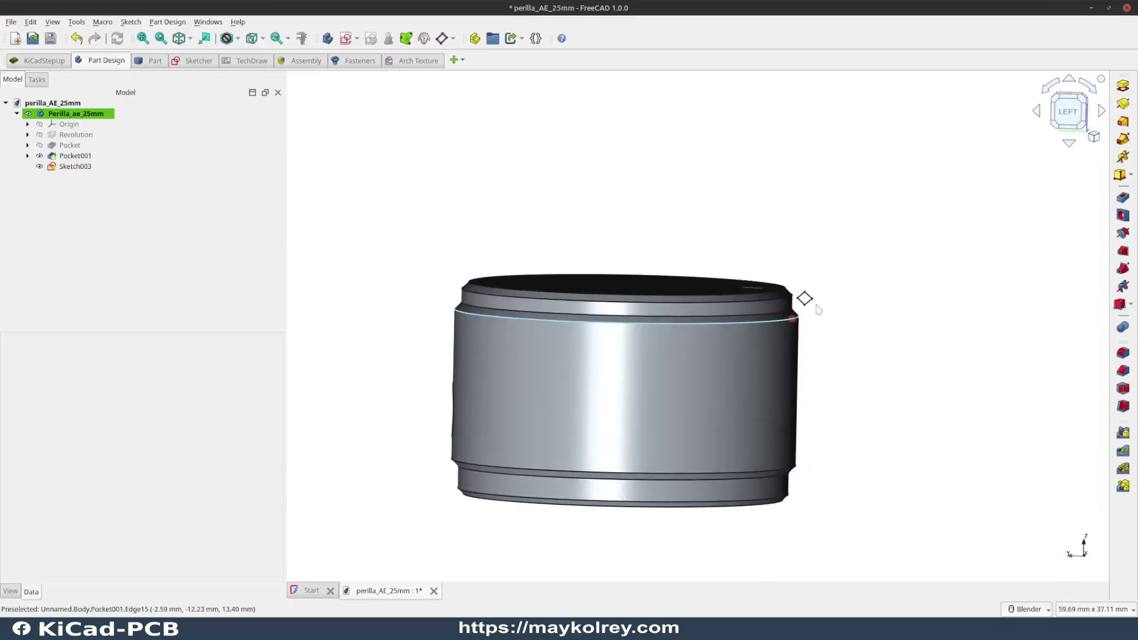
- Start a Subtractive Helix from Sketch003 in Height-Turns-Growth mode, 1 turn, reversed
{"action": "left_click", "coordinate": [65, 166]}
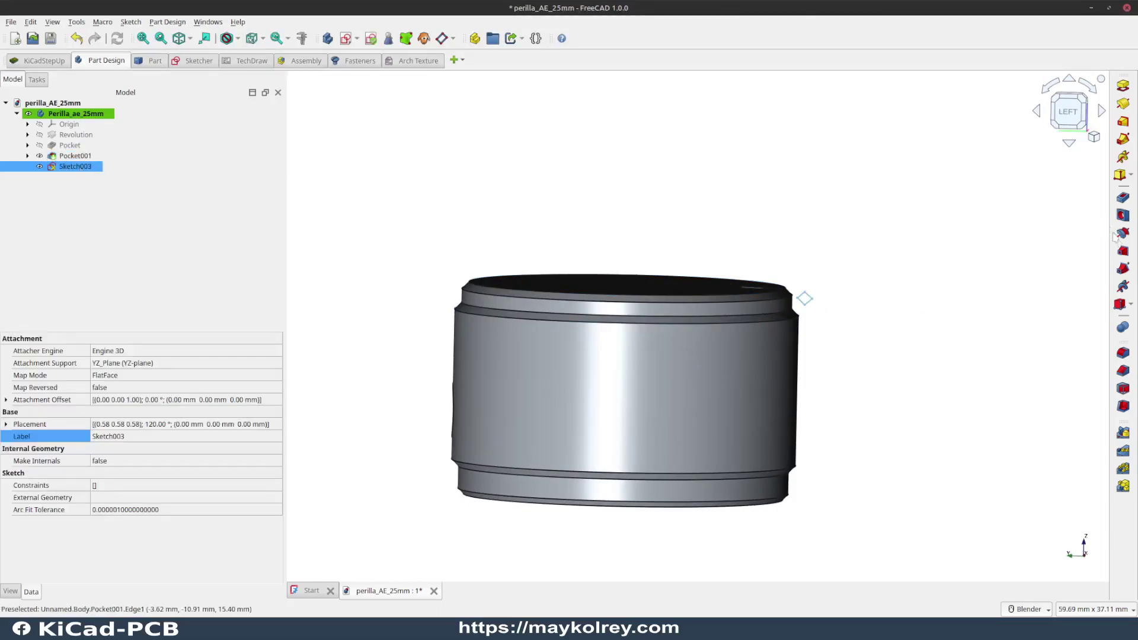
{"action": "left_click", "coordinate": [1122, 286]}
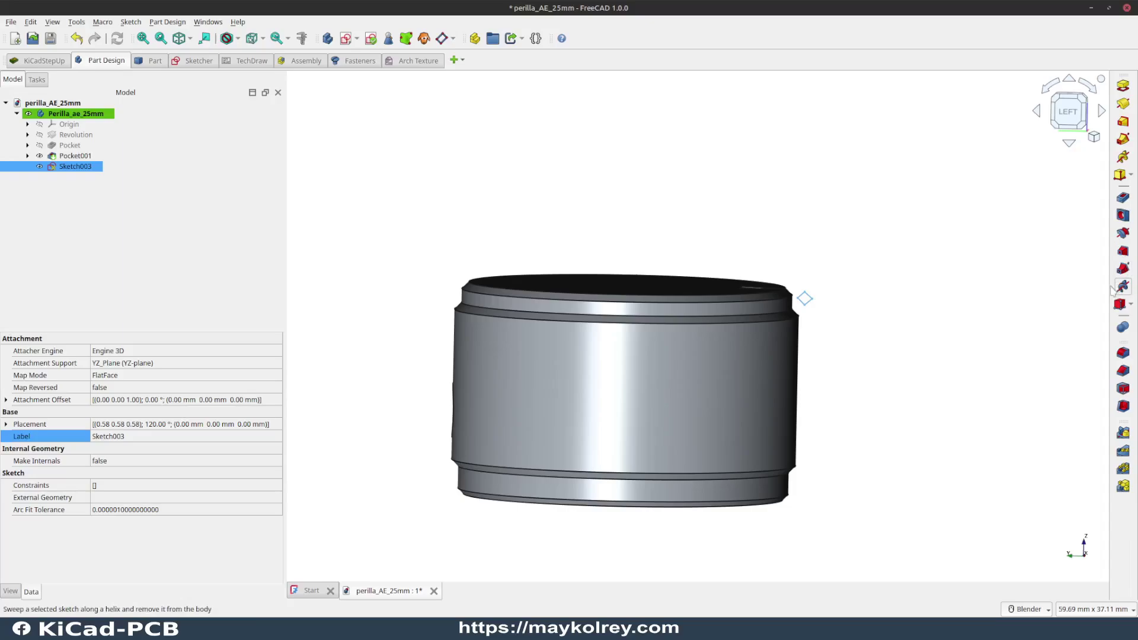
{"action": "middle_click_drag", "start_coordinate": [727, 286], "coordinate": [664, 255]}
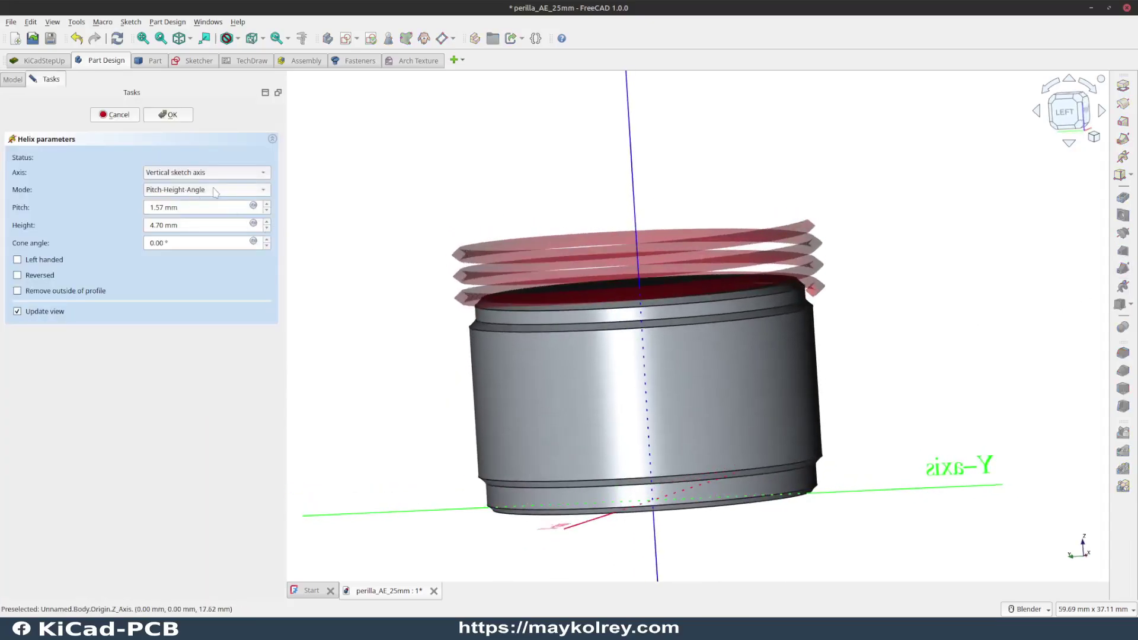
{"action": "left_click", "coordinate": [214, 192]}
{"action": "left_click", "coordinate": [224, 231]}
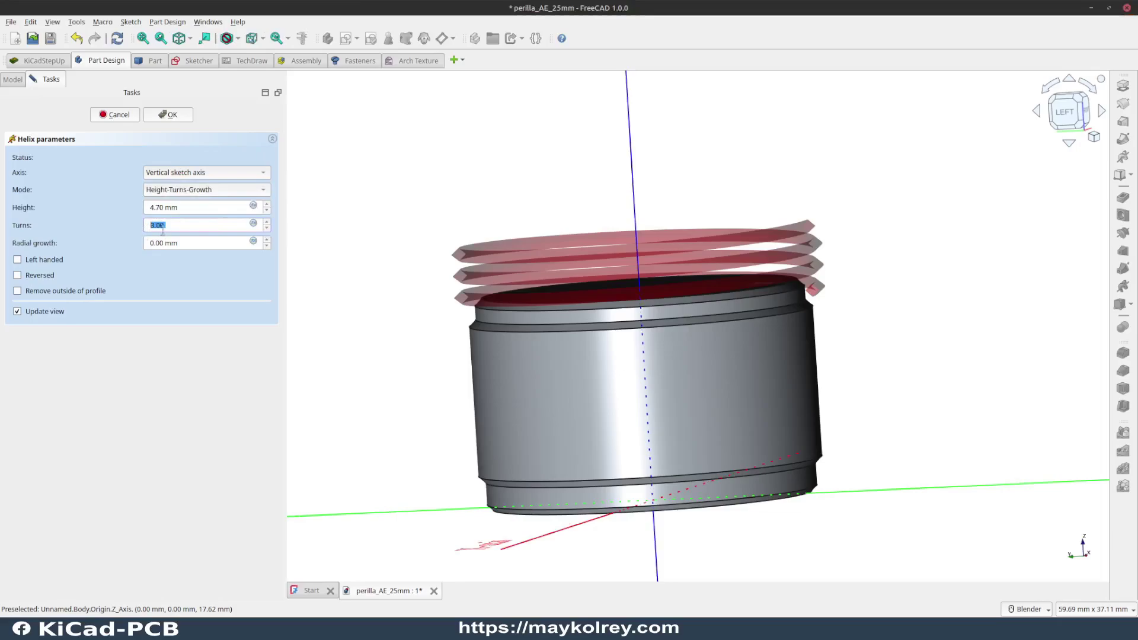
{"action": "type", "text": "1"}
{"action": "left_click", "coordinate": [213, 204]}
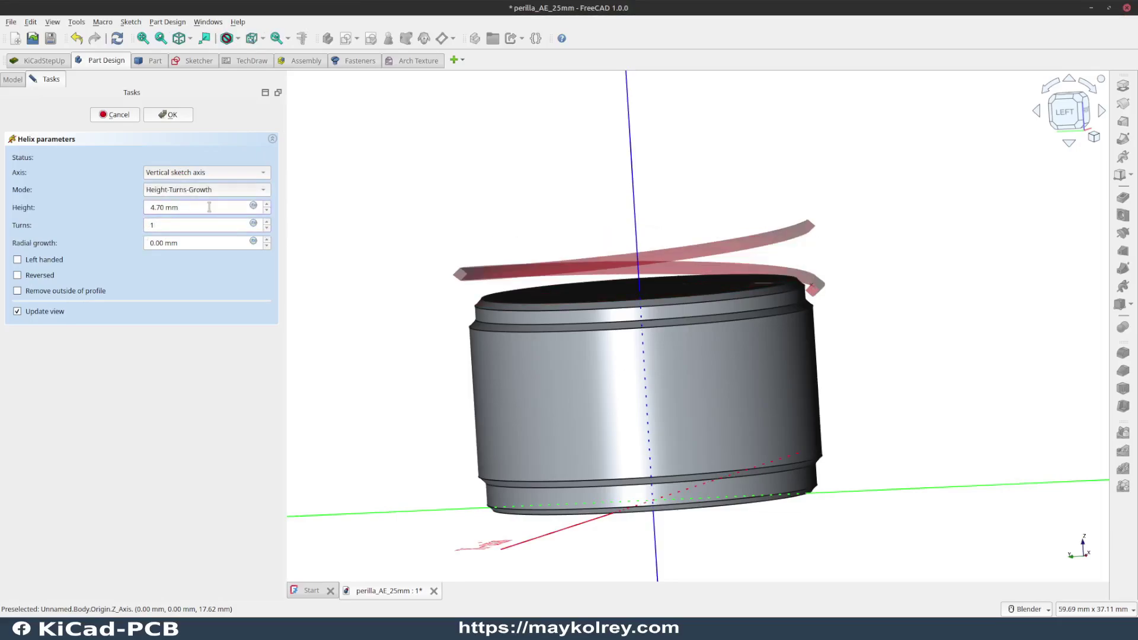
{"action": "left_click", "coordinate": [44, 274]}
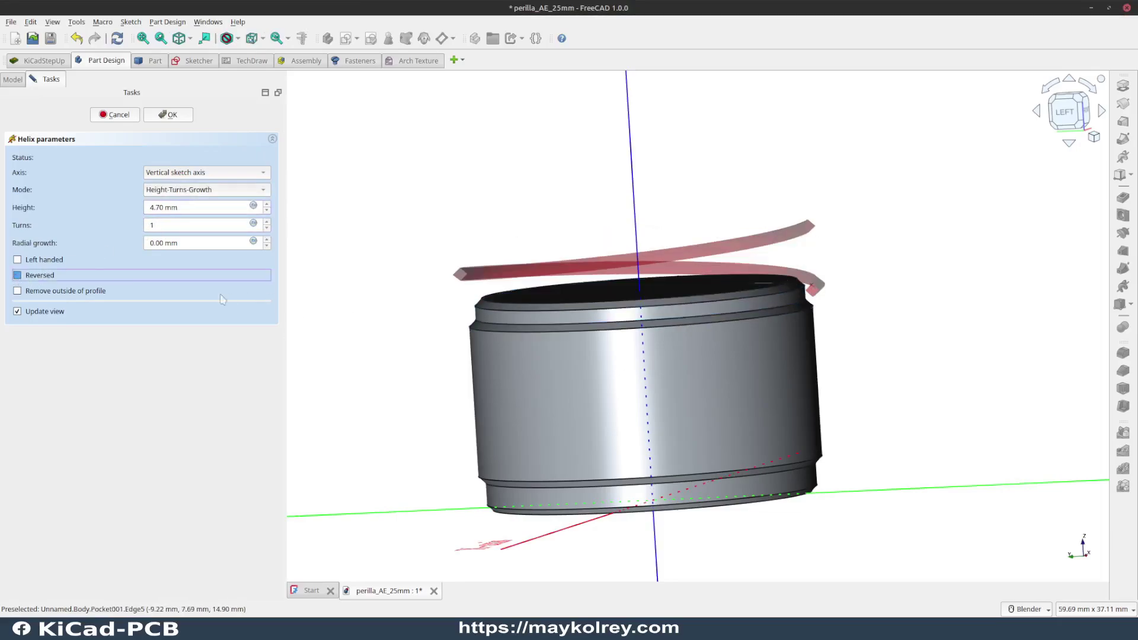
{"action": "left_click", "coordinate": [25, 280]}
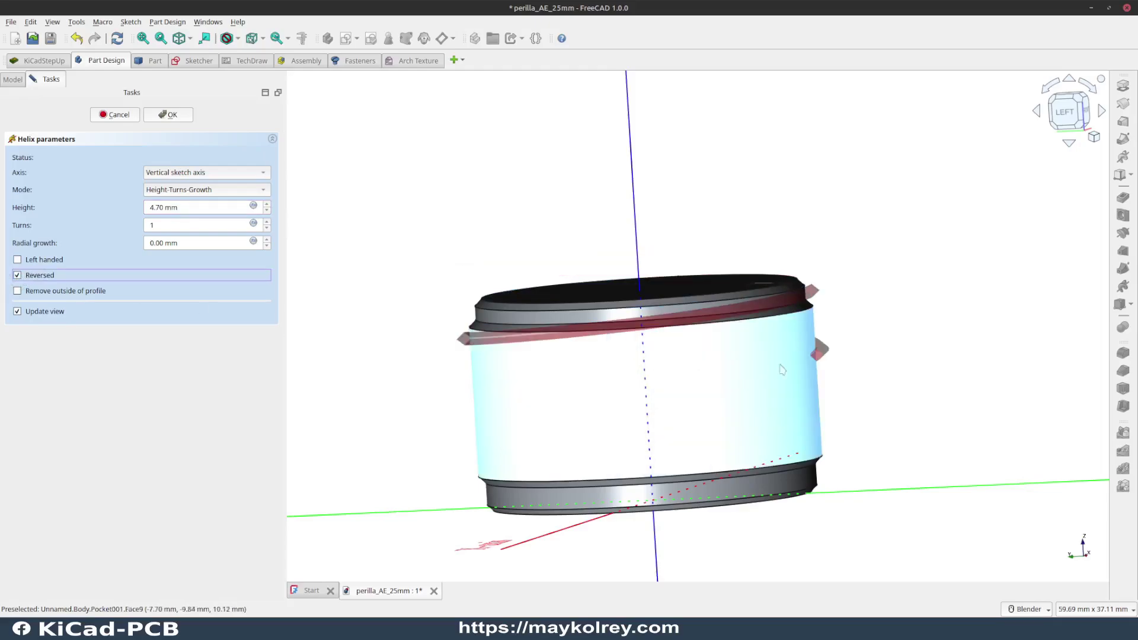
- Raise the helix height to 90 mm
{"action": "middle_click_drag", "start_coordinate": [563, 385], "coordinate": [511, 353]}
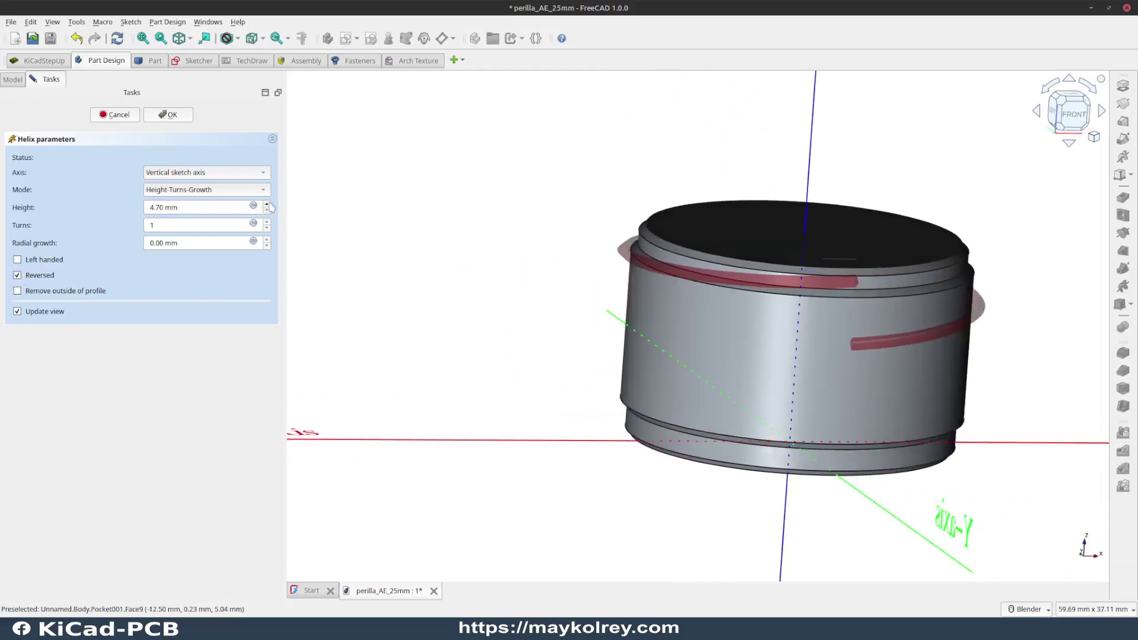
{"action": "left_click", "coordinate": [267, 204]}
{"action": "left_click", "coordinate": [266, 204]}
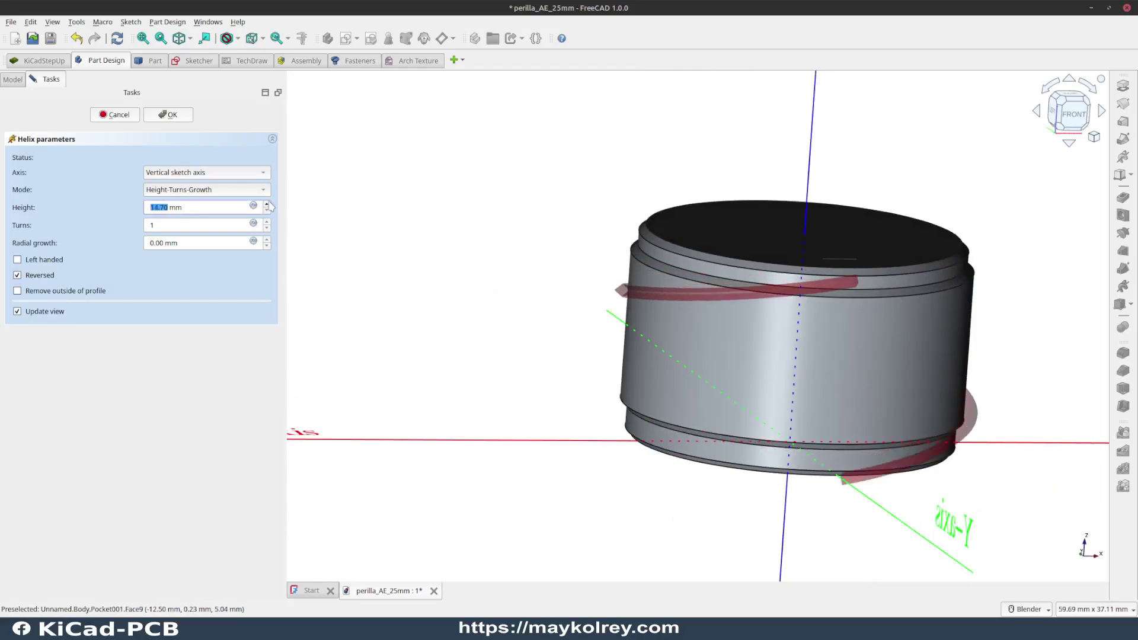
{"action": "left_click", "coordinate": [267, 204]}
{"action": "left_click", "coordinate": [267, 203]}
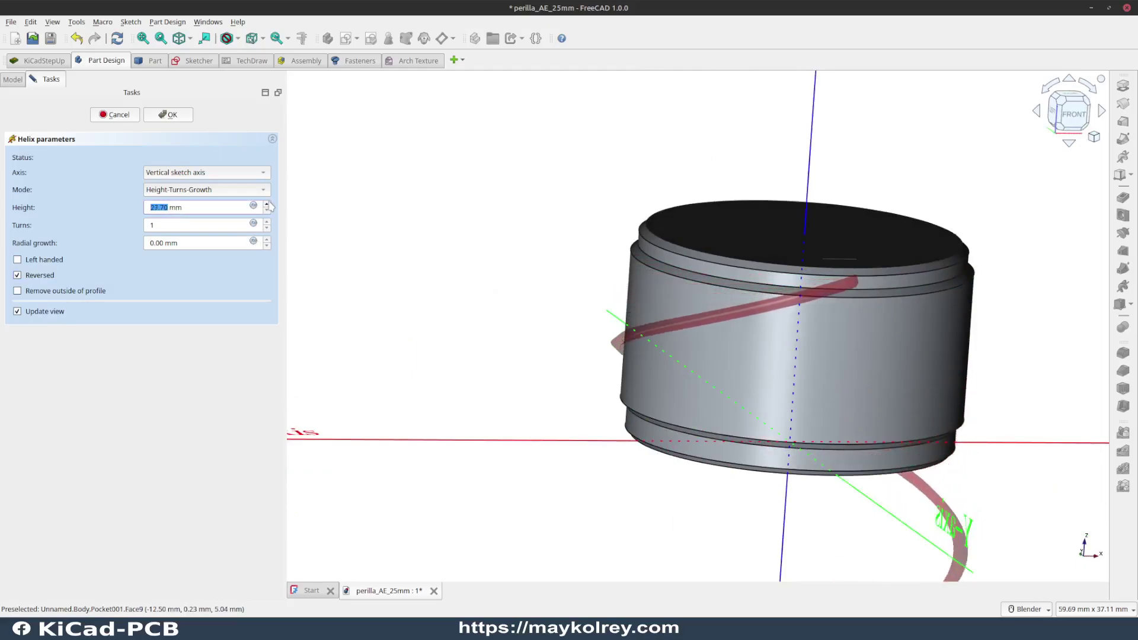
{"action": "left_click", "coordinate": [267, 204]}
{"action": "left_click", "coordinate": [266, 204]}
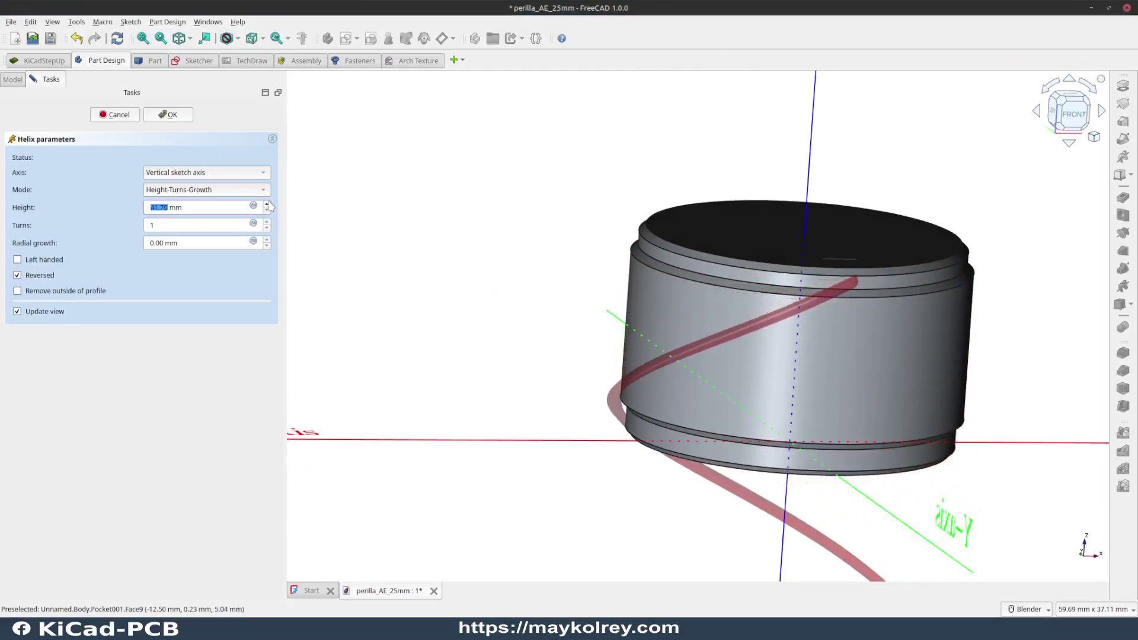
{"action": "left_click", "coordinate": [267, 204]}
{"action": "left_click", "coordinate": [267, 204]}
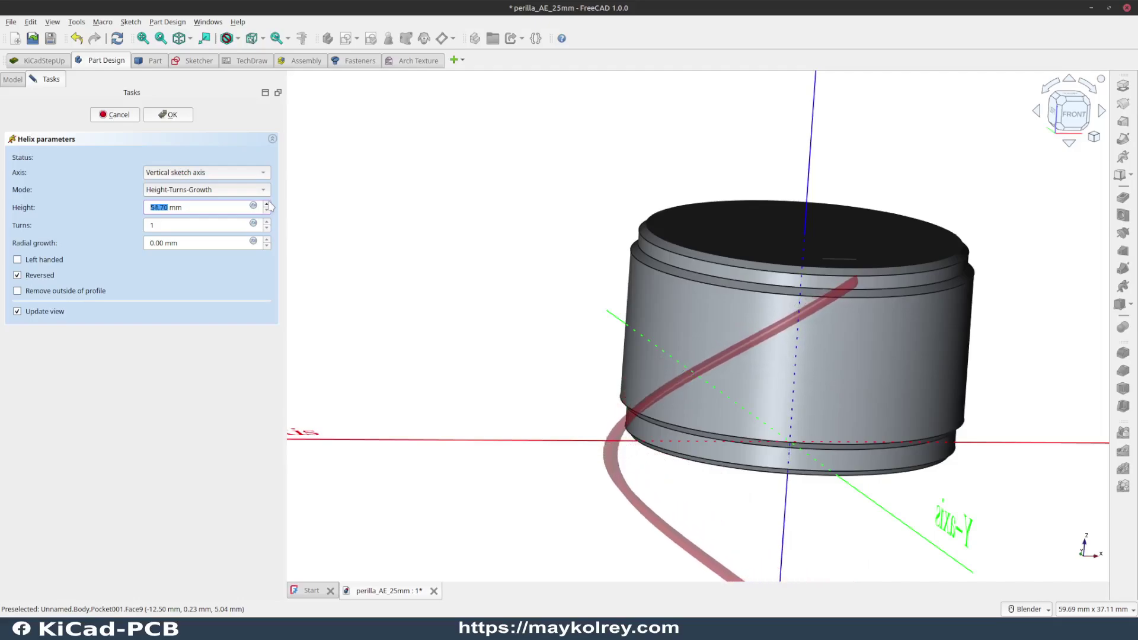
{"action": "left_click", "coordinate": [267, 204]}
{"action": "left_click", "coordinate": [267, 204]}
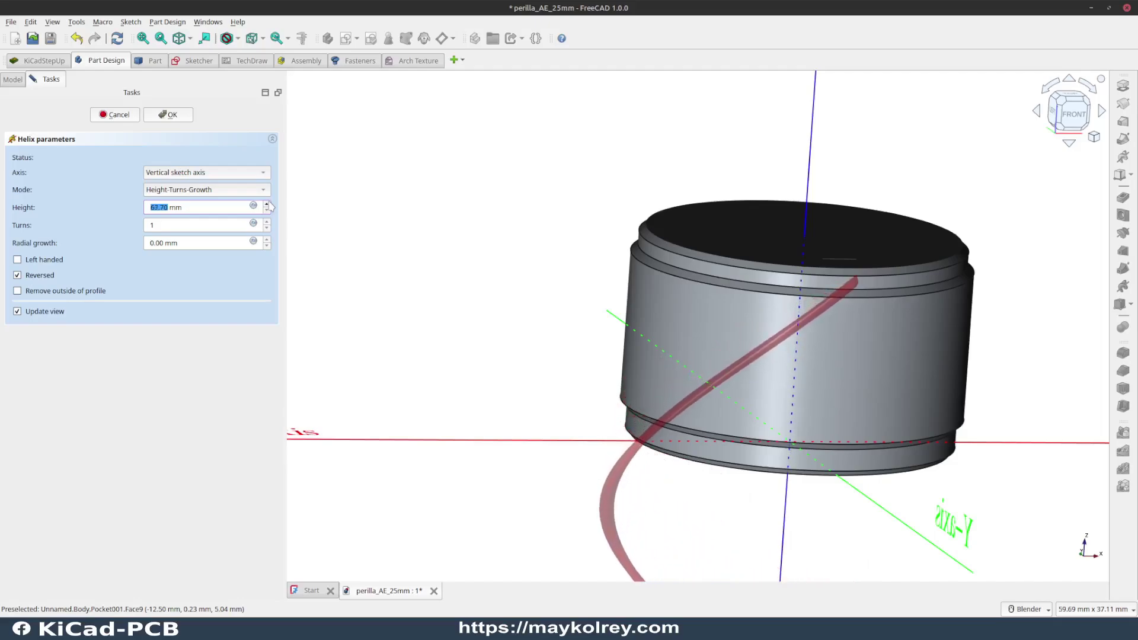
{"action": "left_click", "coordinate": [267, 204]}
{"action": "left_click", "coordinate": [267, 204]}
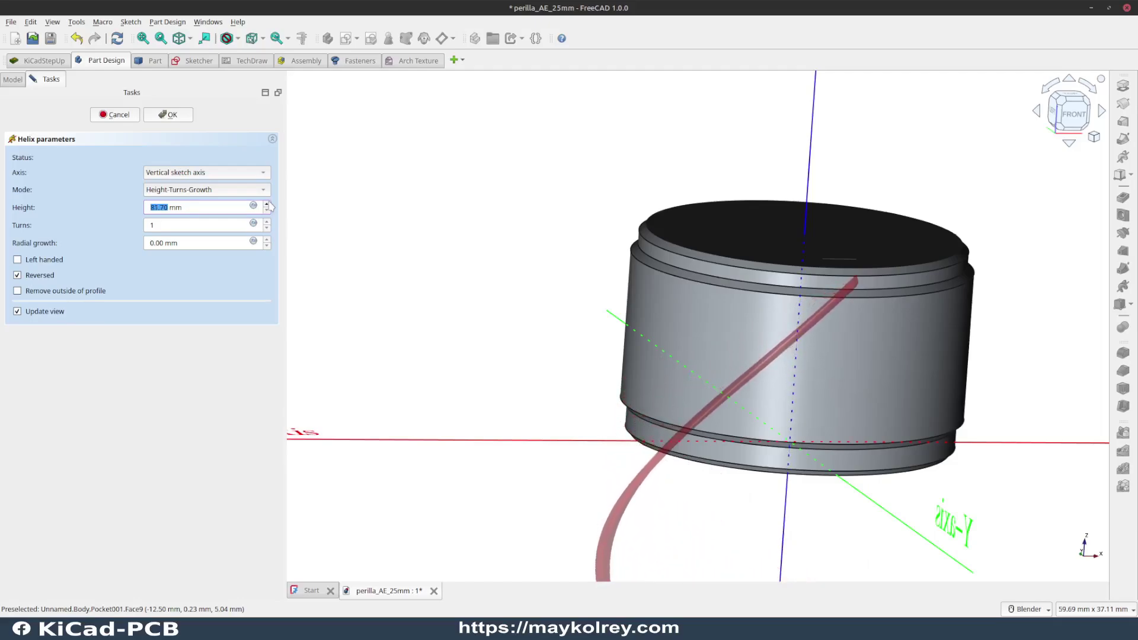
{"action": "left_click", "coordinate": [267, 204]}
{"action": "left_click", "coordinate": [266, 203]}
{"action": "left_click", "coordinate": [266, 203]}
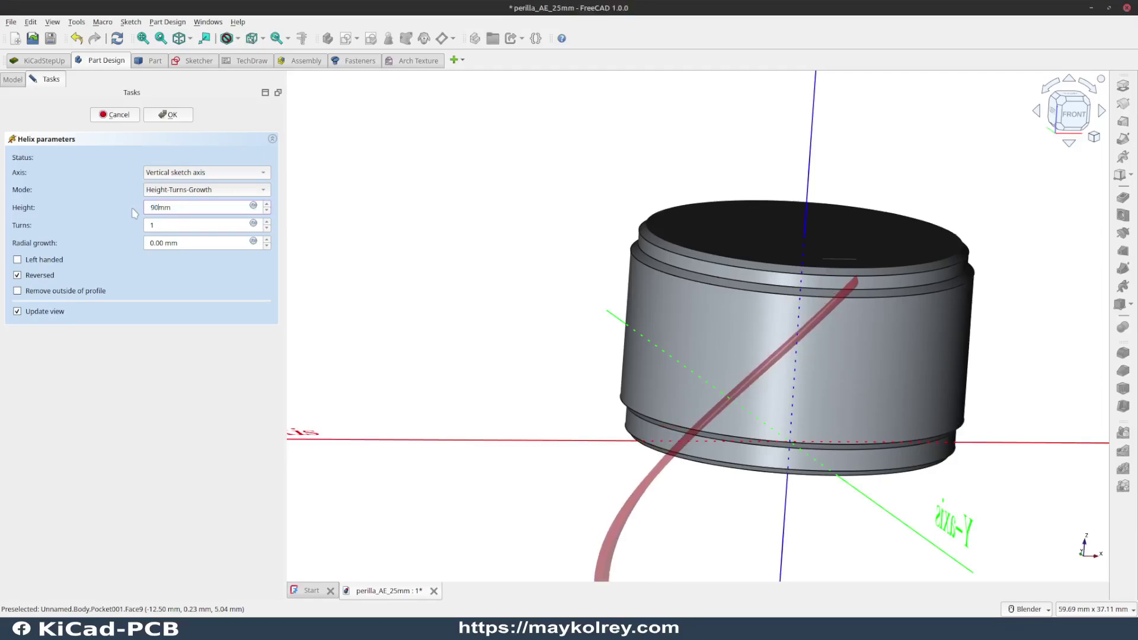
{"action": "left_click", "coordinate": [175, 224]}
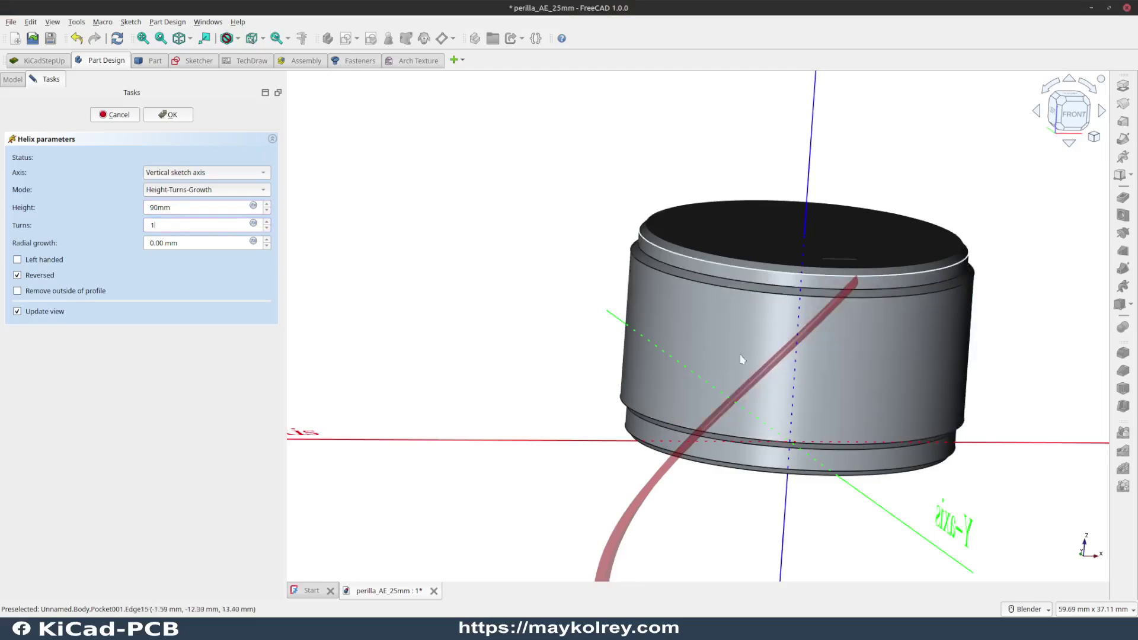
- Confirm the helical cut and orbit to inspect the groove
{"action": "left_click", "coordinate": [168, 115]}
{"action": "middle_click_drag", "start_coordinate": [658, 343], "coordinate": [724, 320]}
{"action": "scroll", "coordinate": [723, 320], "scroll_direction": "up", "scroll_amount": 3}
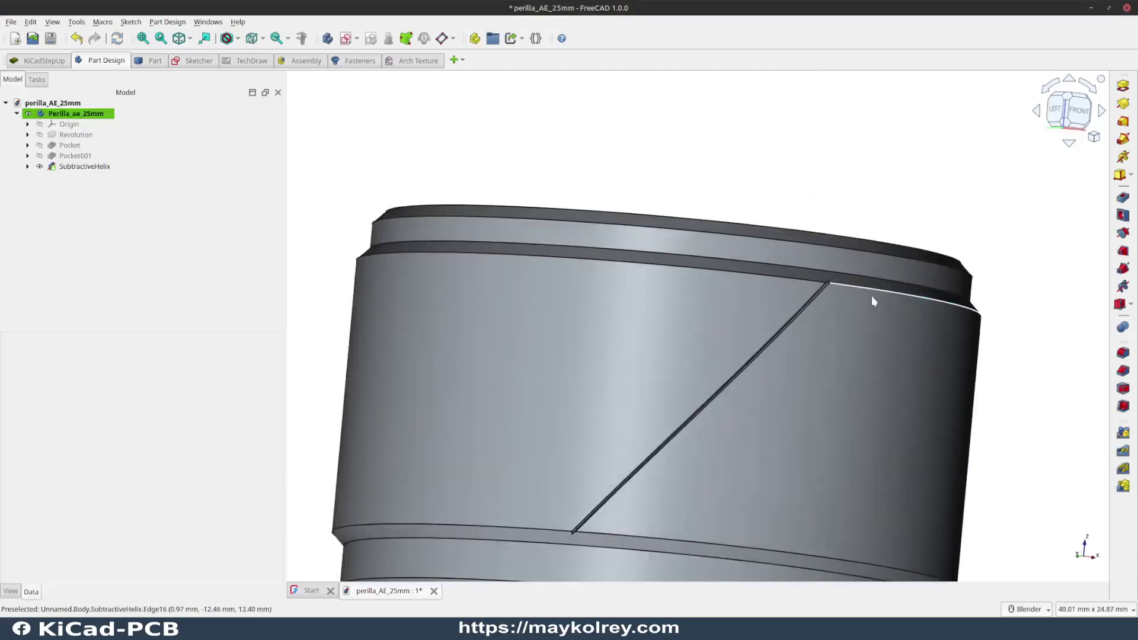
{"action": "scroll", "coordinate": [874, 300], "scroll_direction": "up", "scroll_amount": 5}
{"action": "scroll", "coordinate": [793, 295], "scroll_direction": "down", "scroll_amount": 3}
{"action": "middle_click_drag", "start_coordinate": [656, 307], "coordinate": [724, 333]}
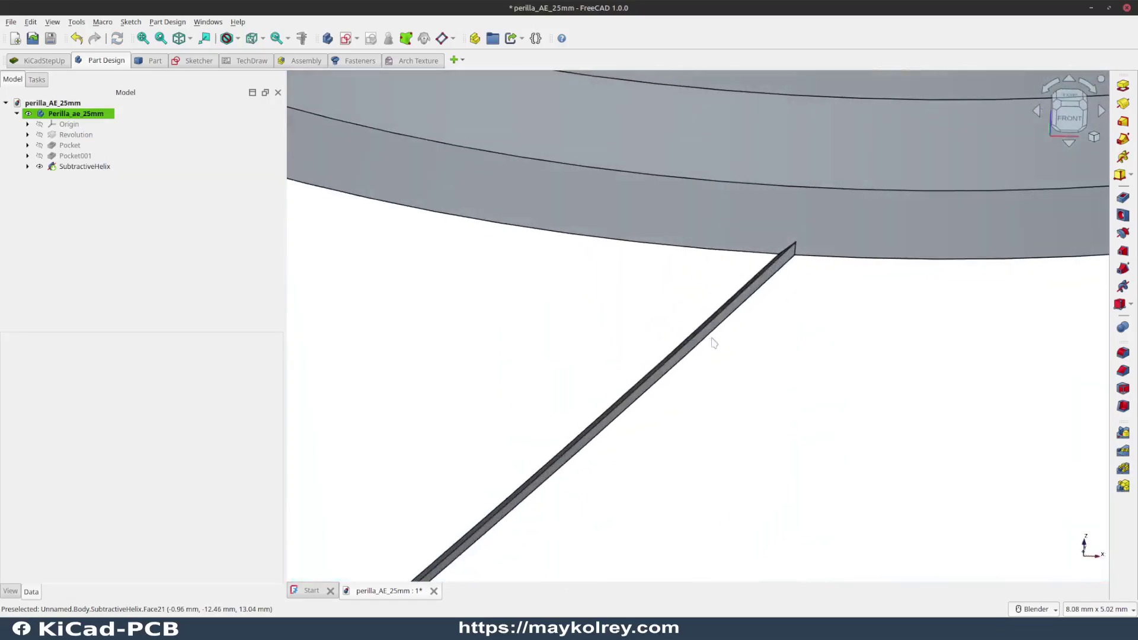
- Fit the knob in view and select Sketch003 under the first helix
{"action": "key", "text": "v"}
{"action": "key", "text": "f"}
{"action": "left_click", "coordinate": [27, 166]}
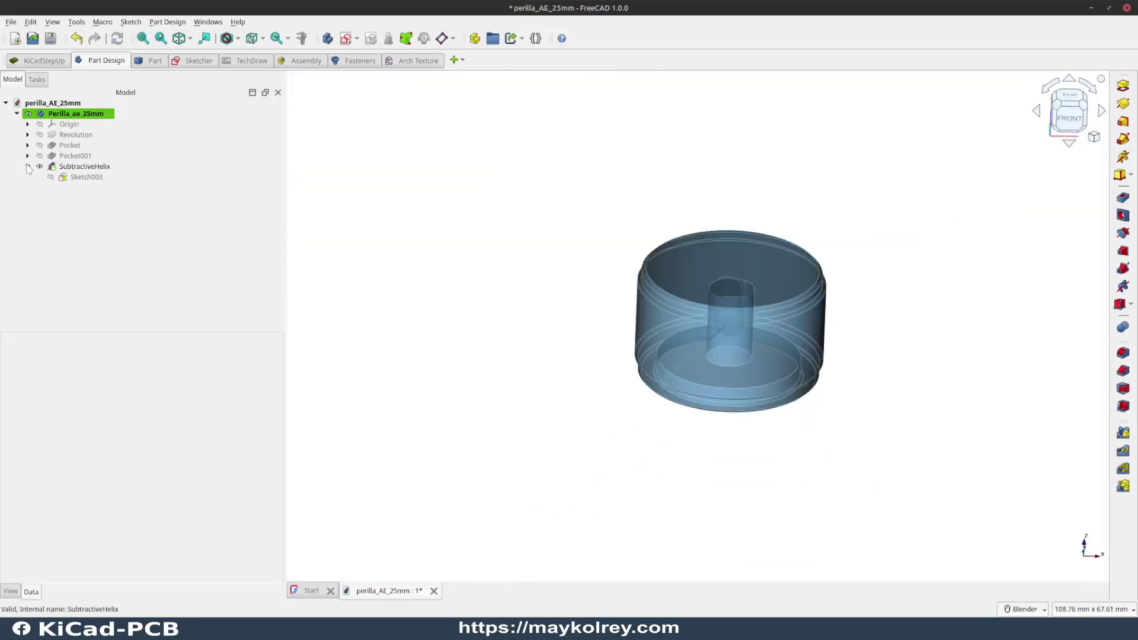
{"action": "left_click", "coordinate": [86, 179]}
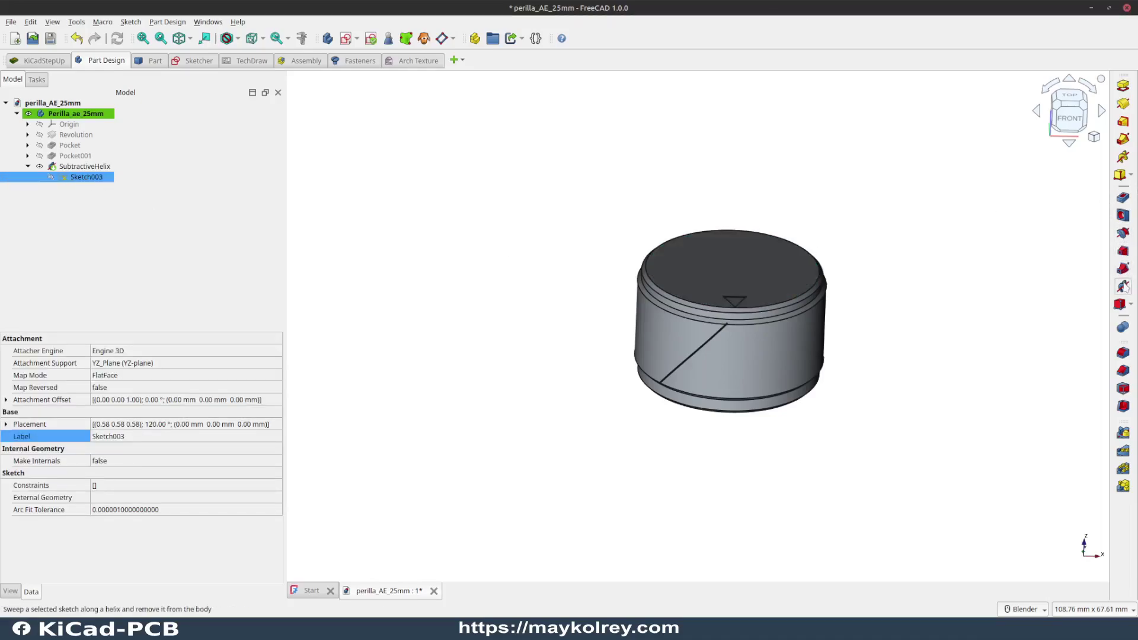
- Cut a second Subtractive Helix from Sketch003: Height-Turns-Growth, 1 turn, reversed, left-handed
{"action": "left_click", "coordinate": [1122, 287]}
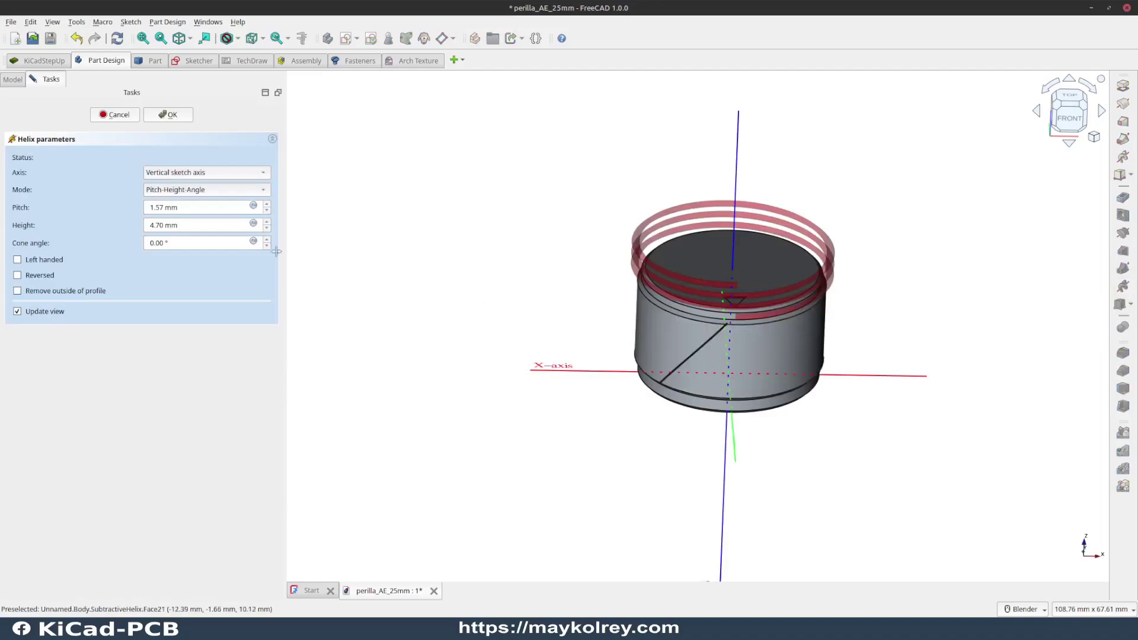
{"action": "left_click", "coordinate": [220, 190]}
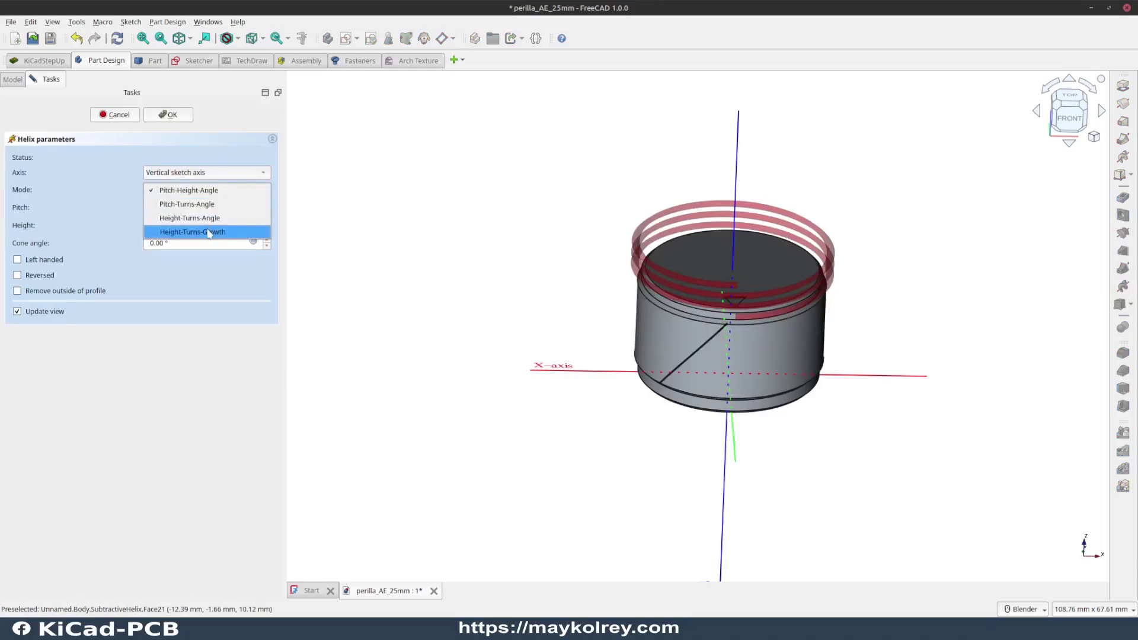
{"action": "left_click", "coordinate": [208, 230]}
{"action": "left_click", "coordinate": [267, 228]}
{"action": "left_click", "coordinate": [266, 229]}
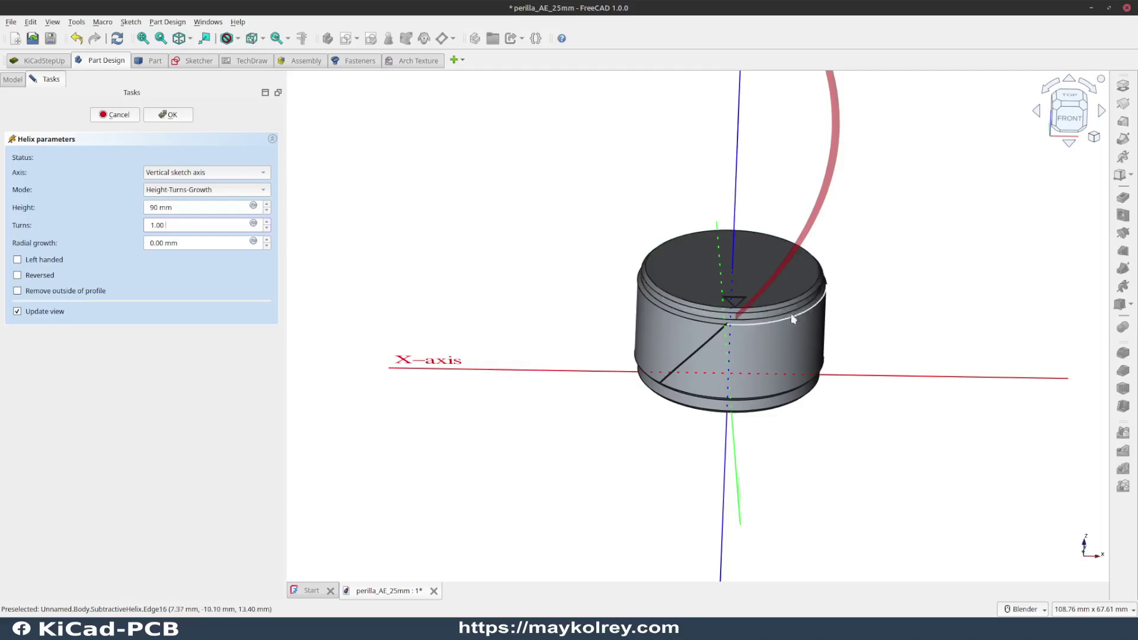
{"action": "middle_click_drag", "start_coordinate": [790, 313], "coordinate": [765, 314]}
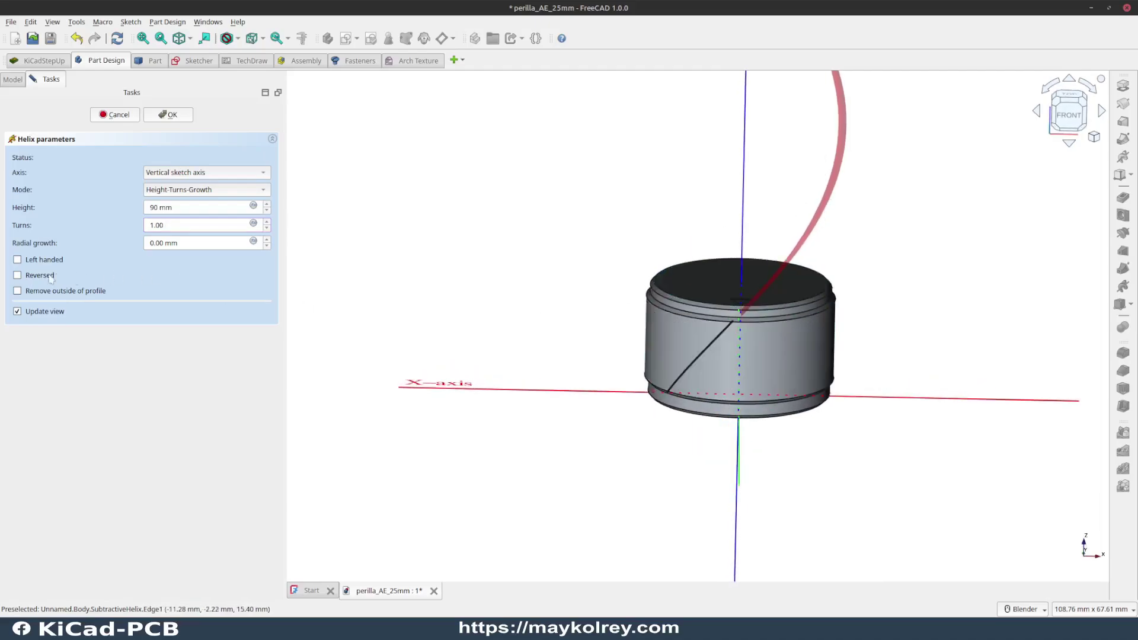
{"action": "left_click", "coordinate": [17, 275]}
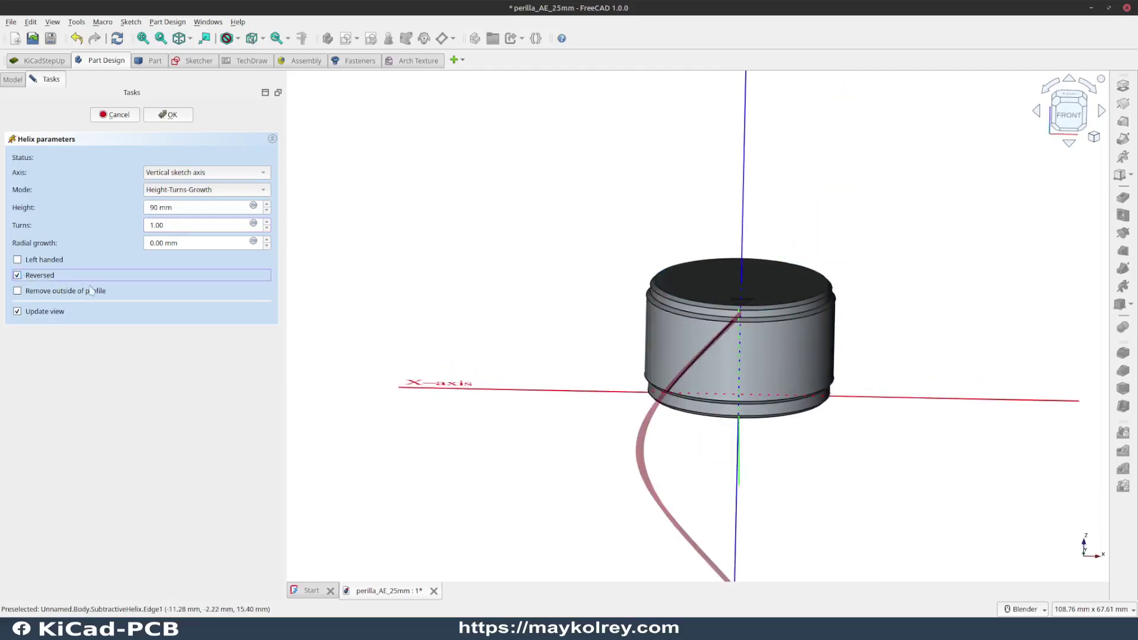
{"action": "left_click", "coordinate": [17, 260]}
{"action": "mouse_move", "coordinate": [808, 354]}
{"action": "middle_mouse_down"}
{"action": "mouse_move", "coordinate": [760, 358]}
{"action": "mouse_move", "coordinate": [982, 312]}
{"action": "mouse_move", "coordinate": [724, 322]}
{"action": "middle_mouse_up"}
{"action": "left_click", "coordinate": [175, 121]}
{"action": "double_click", "coordinate": [724, 323]}
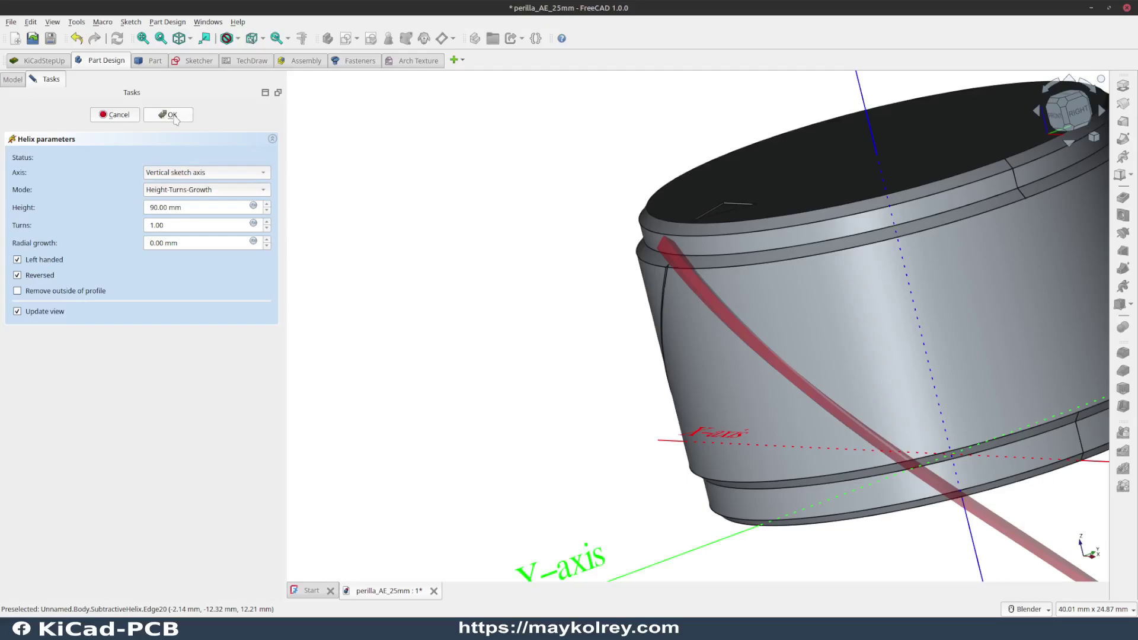
{"action": "left_click", "coordinate": [175, 120]}
- Open Sketch003 from the model tree to inspect the diamond profile
{"action": "double_click", "coordinate": [65, 175]}
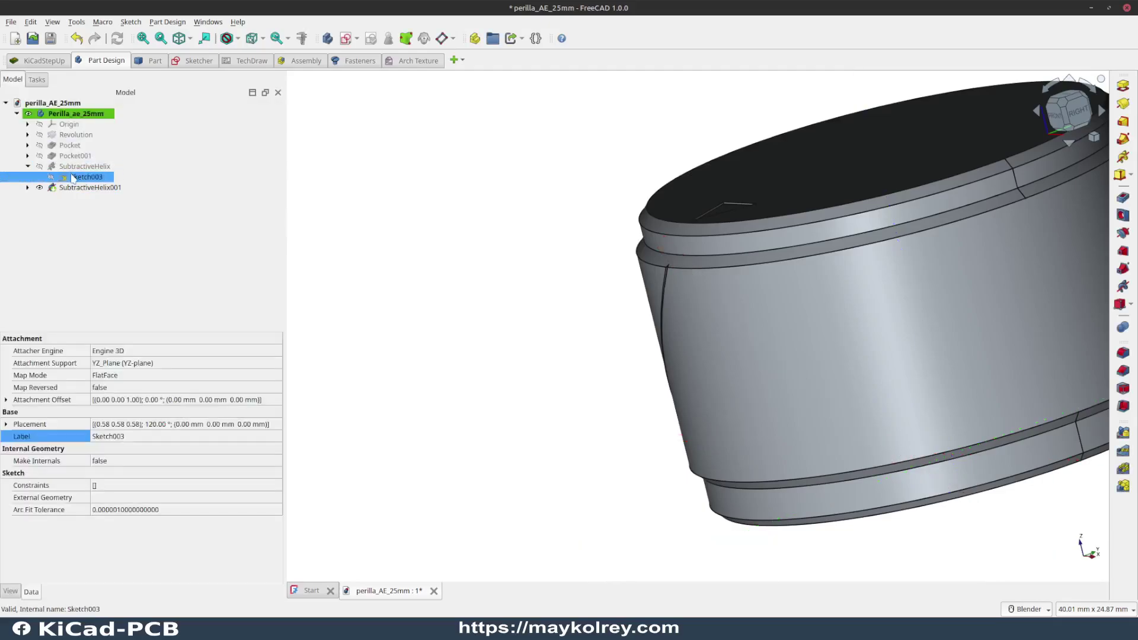
{"action": "left_click", "coordinate": [141, 117]}
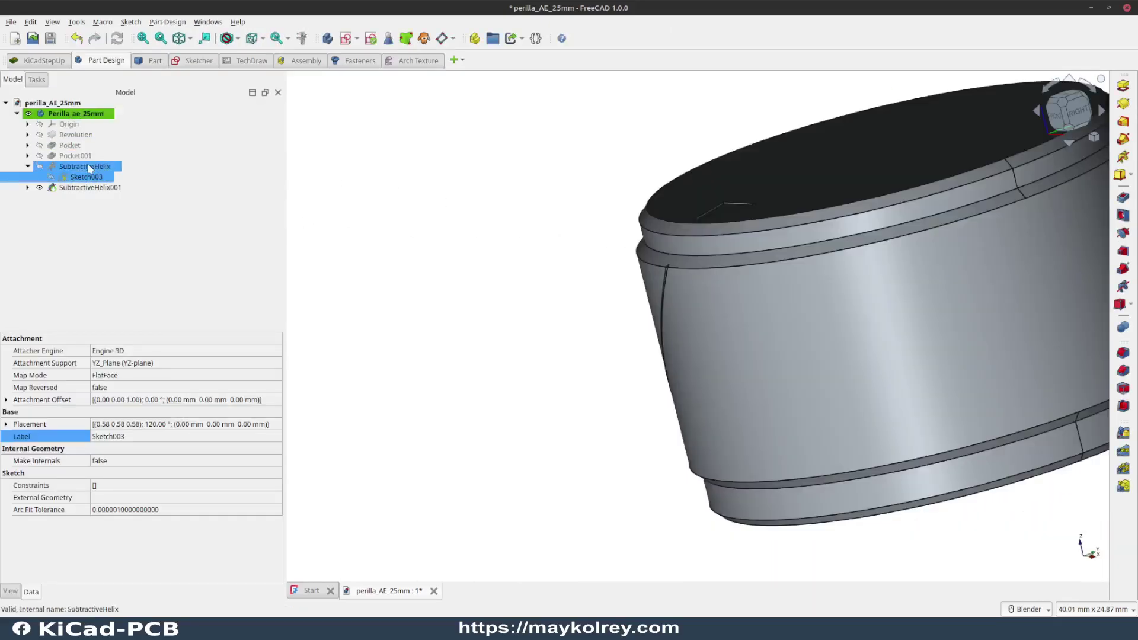
{"action": "left_click", "coordinate": [39, 155]}
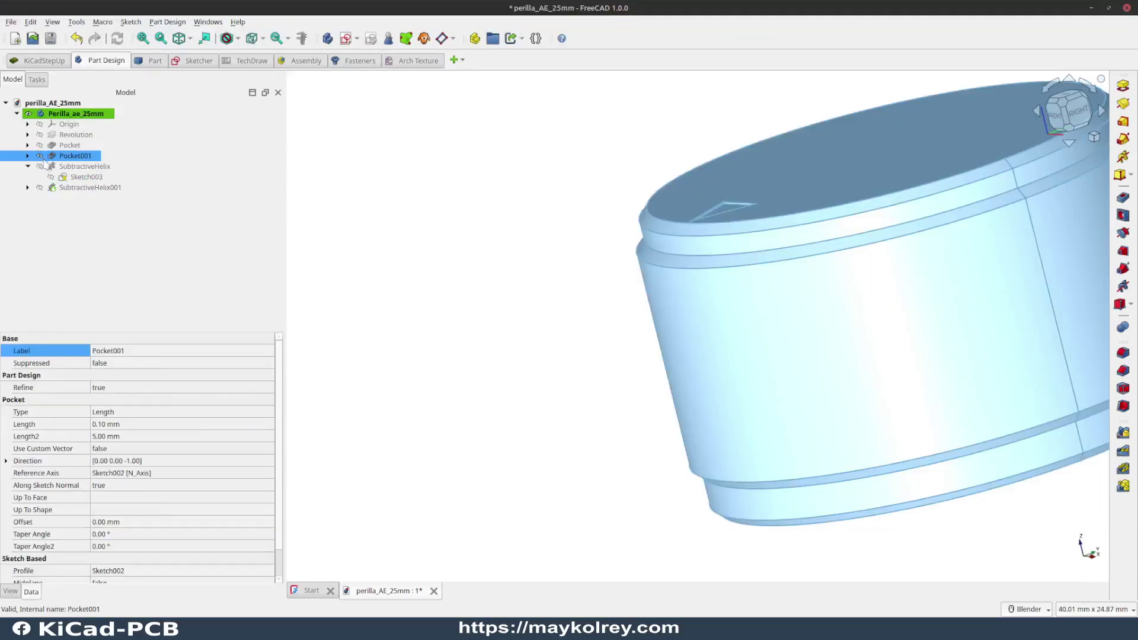
{"action": "left_click", "coordinate": [79, 178]}
{"action": "double_click", "coordinate": [79, 178]}
{"action": "scroll", "coordinate": [655, 222], "scroll_direction": "up", "scroll_amount": 3}
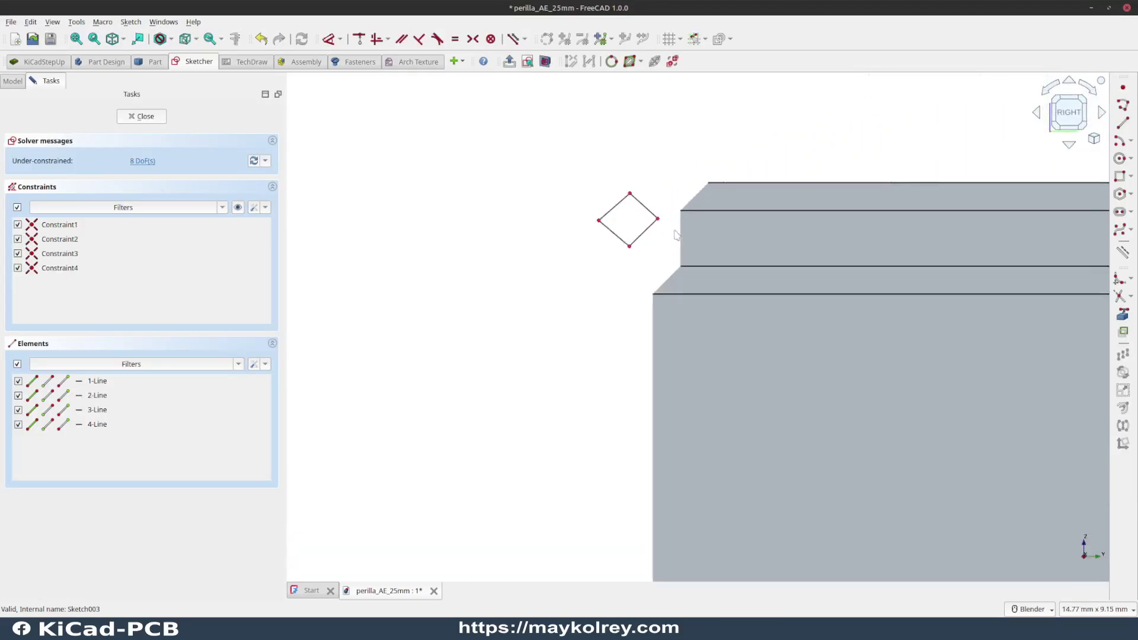
{"action": "scroll", "coordinate": [655, 222], "scroll_direction": "up", "scroll_amount": 2}
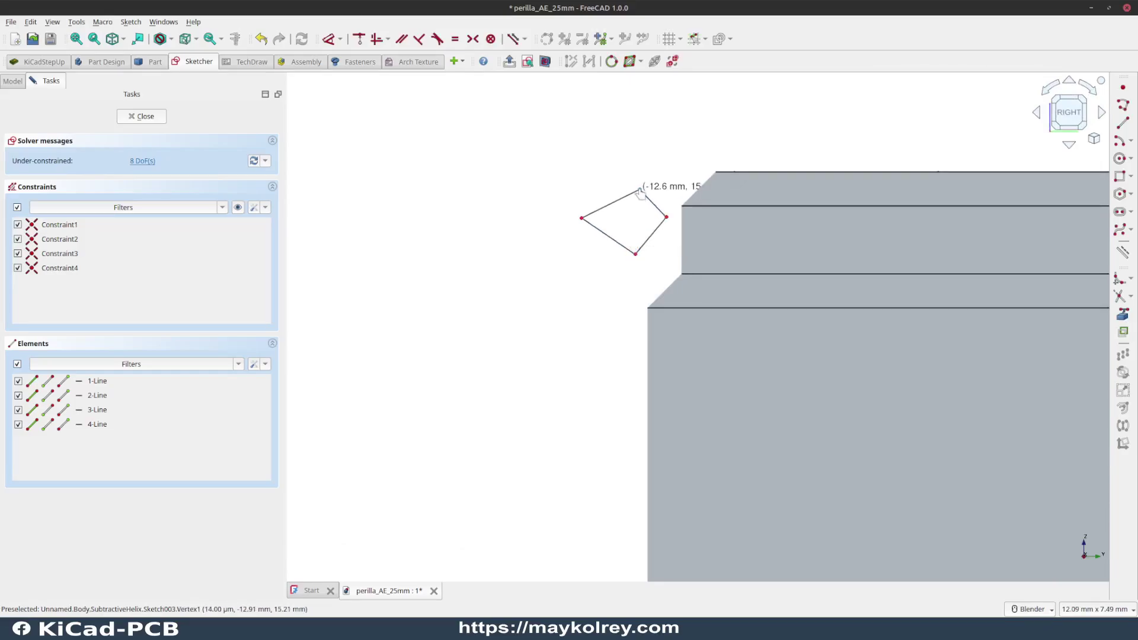
- Close Sketch003 and adjust the helix's direction option, checking both crossing grooves
{"action": "left_click", "coordinate": [151, 119]}
{"action": "scroll", "coordinate": [771, 285], "scroll_direction": "up", "scroll_amount": 3}
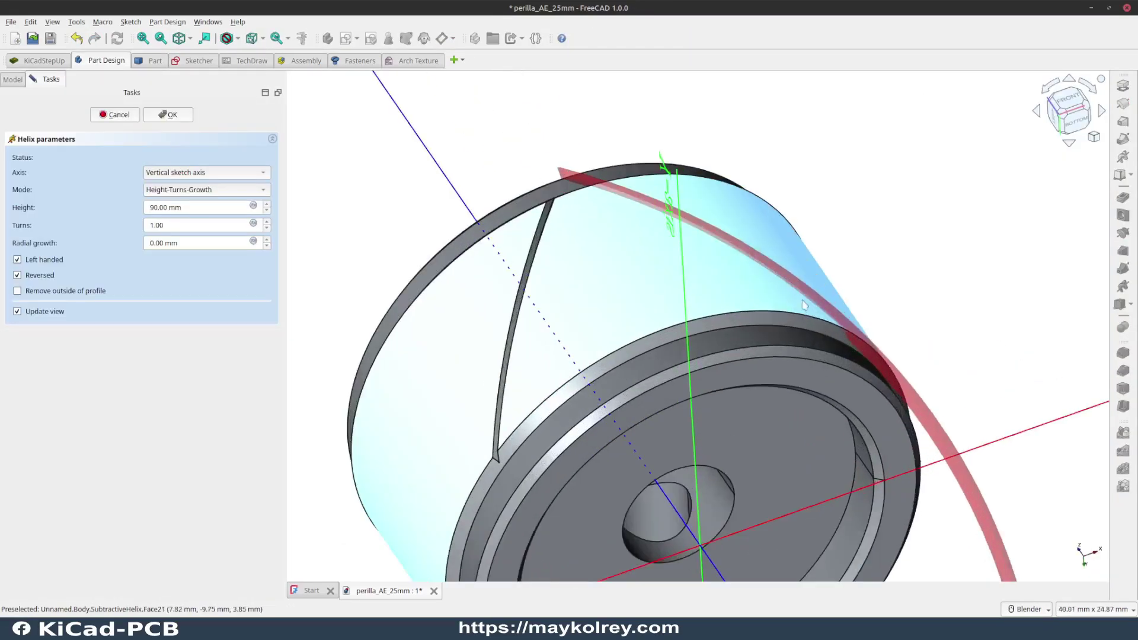
{"action": "middle_click_drag", "start_coordinate": [771, 297], "coordinate": [357, 317]}
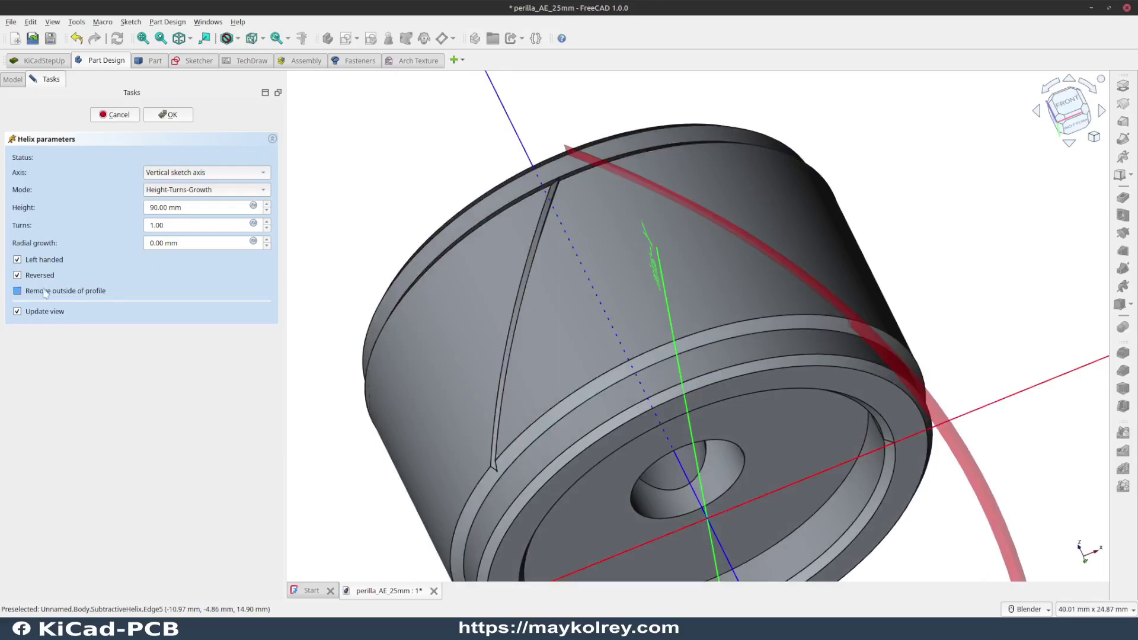
{"action": "left_click", "coordinate": [17, 275]}
- Confirm the second helix groove and inspect it from above
{"action": "left_click", "coordinate": [168, 115]}
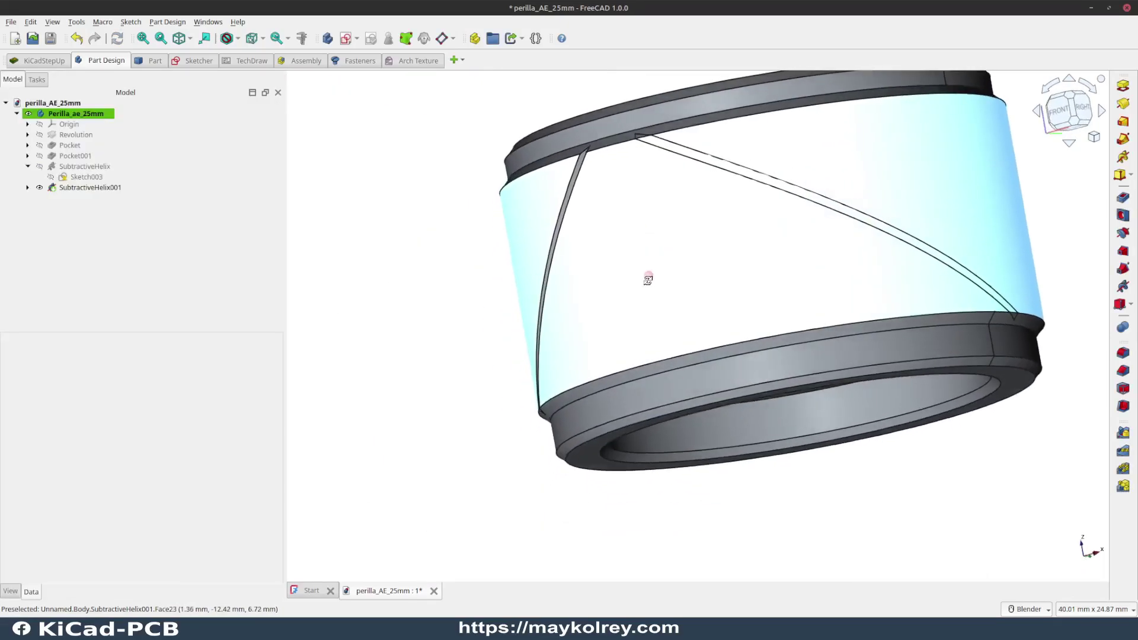
{"action": "scroll", "coordinate": [651, 280], "scroll_direction": "up", "scroll_amount": 2}
{"action": "middle_click_drag", "start_coordinate": [597, 314], "coordinate": [596, 348]}
{"action": "scroll", "coordinate": [640, 178], "scroll_direction": "up", "scroll_amount": 3}
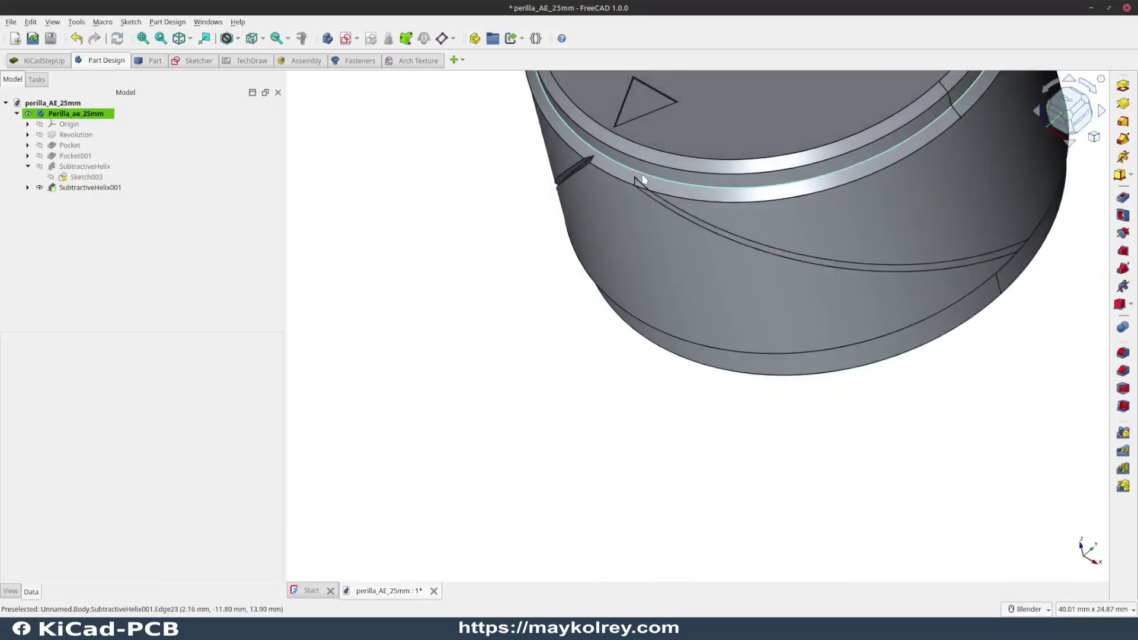
{"action": "scroll", "coordinate": [598, 227], "scroll_direction": "up", "scroll_amount": 3}
{"action": "scroll", "coordinate": [597, 227], "scroll_direction": "down", "scroll_amount": 2}
{"action": "scroll", "coordinate": [594, 229], "scroll_direction": "down", "scroll_amount": 2}
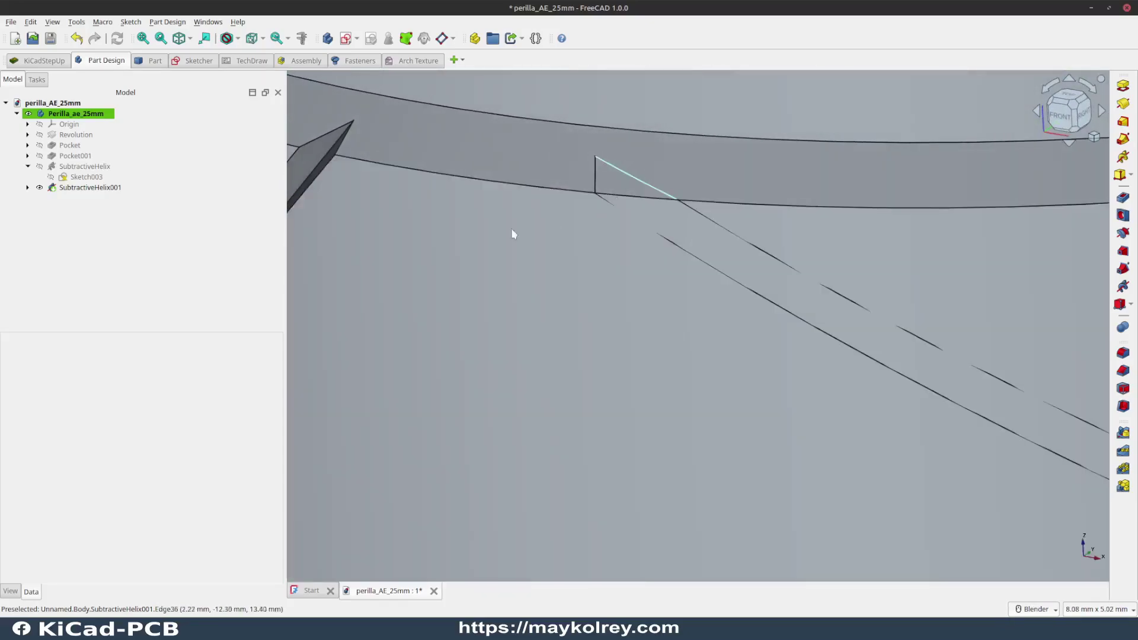
{"action": "scroll", "coordinate": [513, 234], "scroll_direction": "down", "scroll_amount": 5}
- Orbit around the whole knob to view its bottom face and a left-front angle
{"action": "mouse_move", "coordinate": [551, 211]}
{"action": "middle_mouse_down"}
{"action": "mouse_move", "coordinate": [617, 255]}
{"action": "mouse_move", "coordinate": [395, 280]}
{"action": "middle_mouse_up"}
{"action": "scroll", "coordinate": [616, 254], "scroll_direction": "up", "scroll_amount": 3}
{"action": "scroll", "coordinate": [617, 279], "scroll_direction": "up", "scroll_amount": 2}
{"action": "scroll", "coordinate": [569, 283], "scroll_direction": "down", "scroll_amount": 3}
{"action": "scroll", "coordinate": [736, 287], "scroll_direction": "down", "scroll_amount": 2}
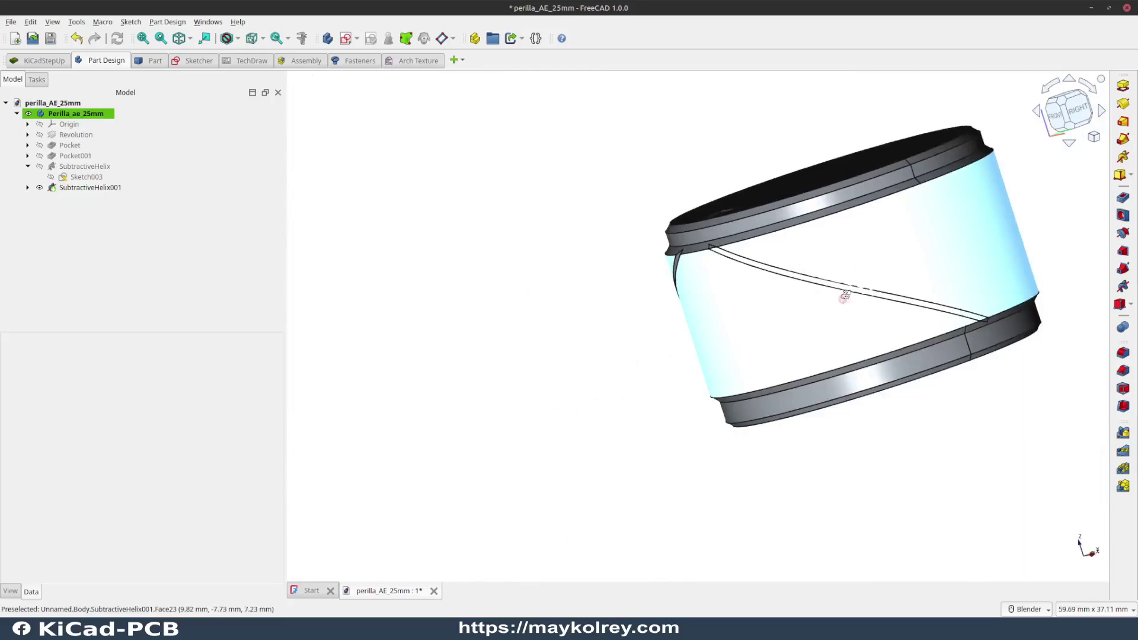
{"action": "mouse_move", "coordinate": [846, 295]}
{"action": "middle_mouse_down"}
{"action": "mouse_move", "coordinate": [848, 243]}
{"action": "mouse_move", "coordinate": [856, 249]}
{"action": "mouse_move", "coordinate": [724, 292]}
{"action": "mouse_move", "coordinate": [758, 300]}
{"action": "middle_mouse_up"}
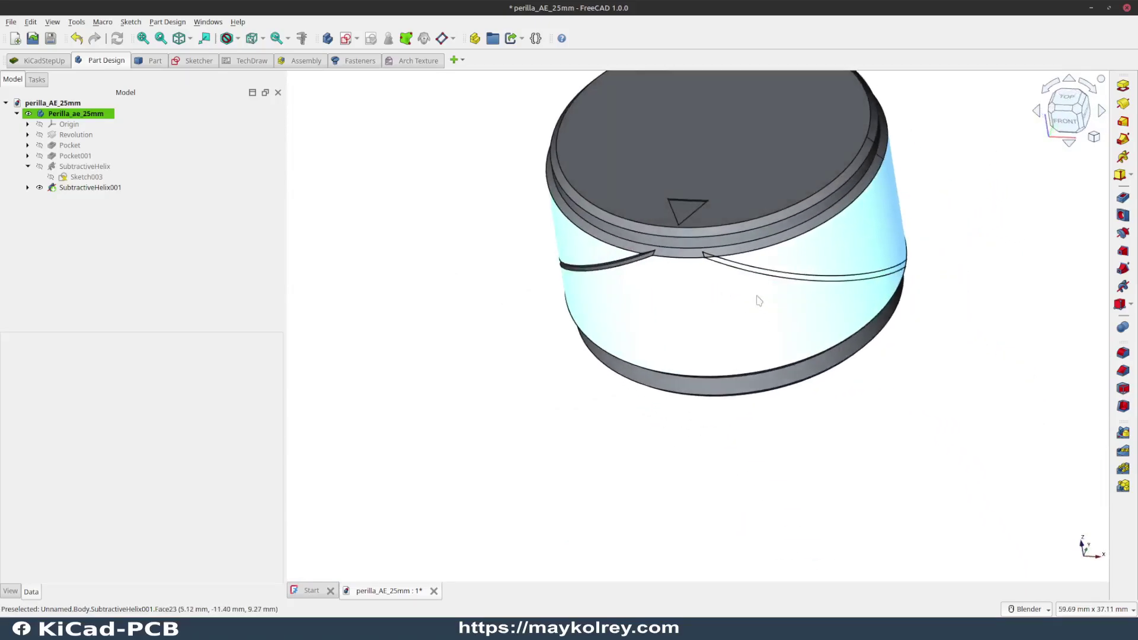
{"action": "mouse_move", "coordinate": [630, 287]}
{"action": "middle_mouse_down"}
{"action": "mouse_move", "coordinate": [737, 264]}
{"action": "mouse_move", "coordinate": [786, 231]}
{"action": "mouse_move", "coordinate": [632, 287]}
{"action": "mouse_move", "coordinate": [658, 266]}
{"action": "middle_mouse_up"}
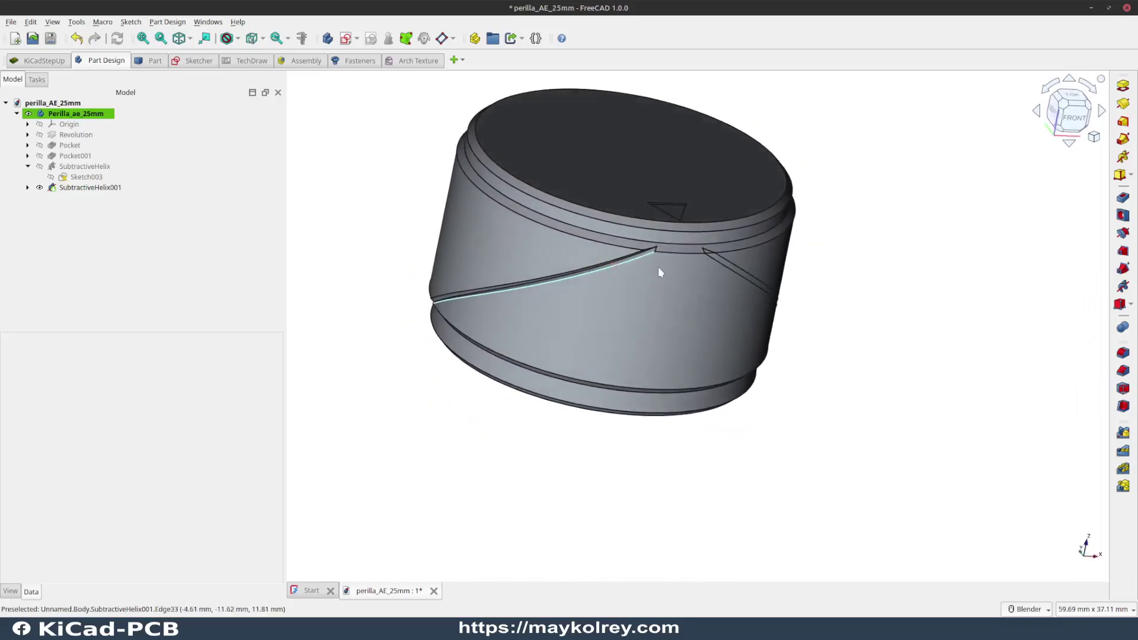
- Select SubtractiveHelix001 to show its 2 left-handed, reversed turns over 90 mm
{"action": "left_click", "coordinate": [107, 188]}
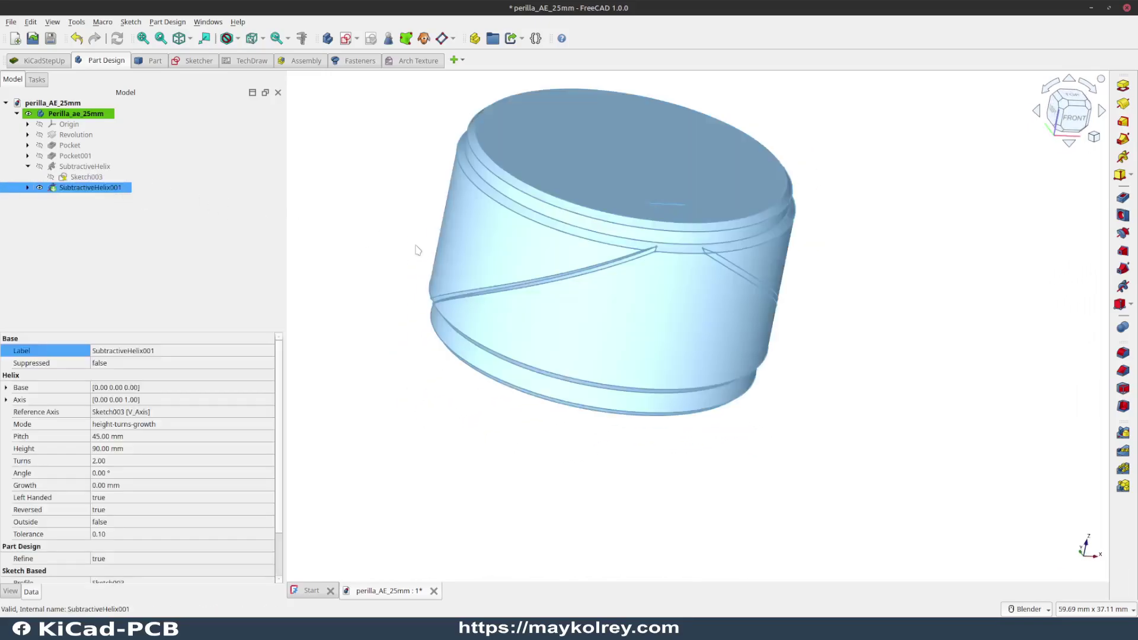
{"action": "left_click", "coordinate": [877, 297]}
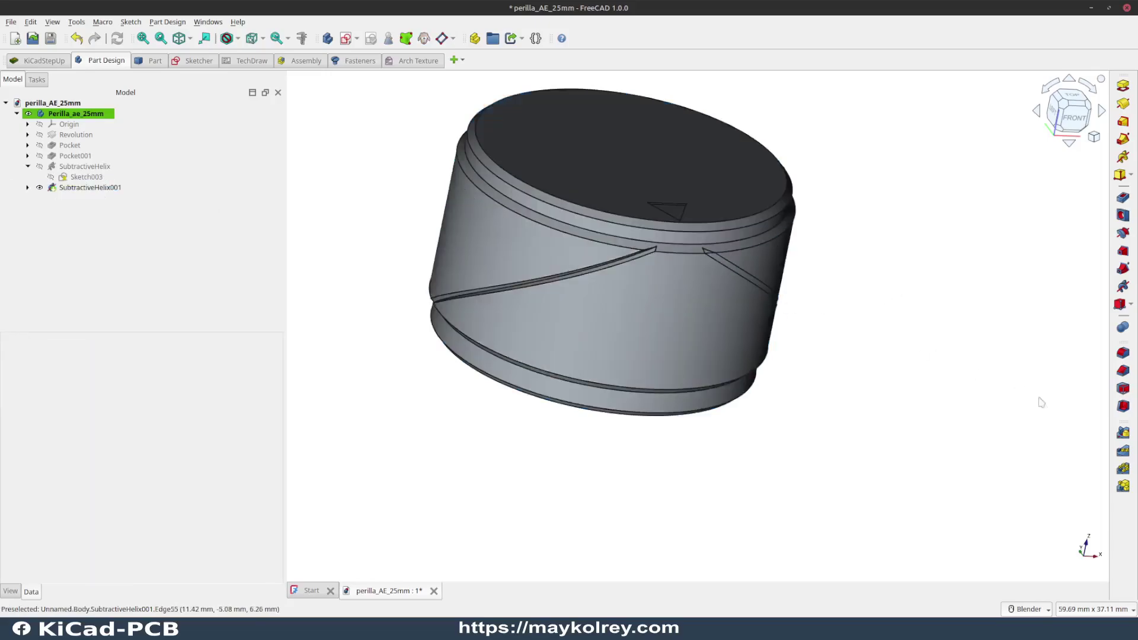
{"action": "left_click", "coordinate": [101, 187]}
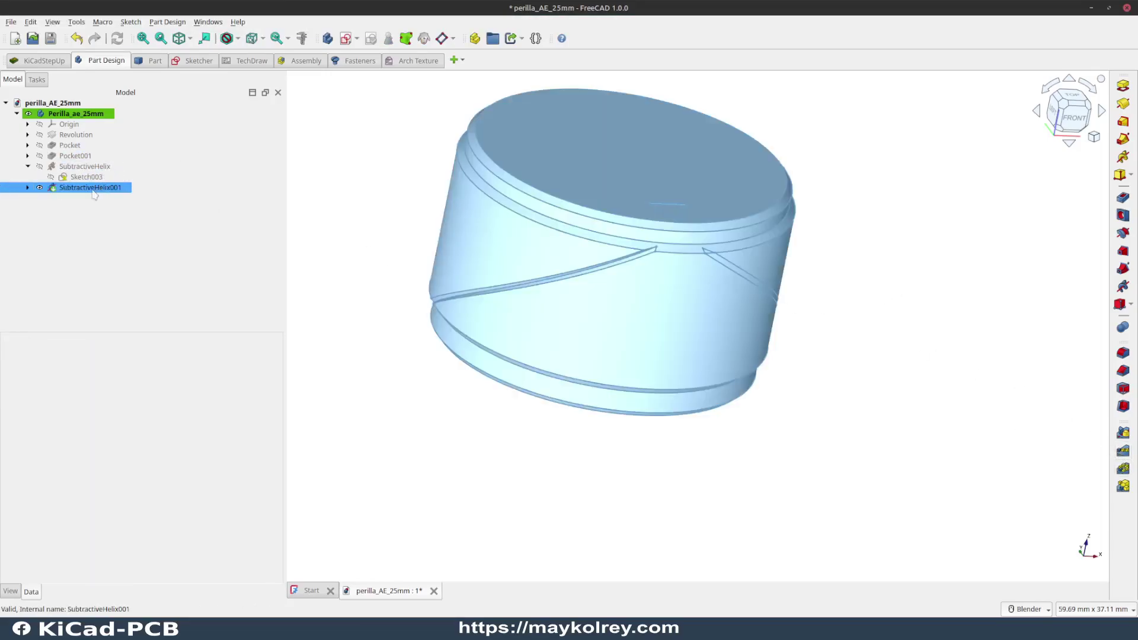
{"action": "middle_click_drag", "start_coordinate": [667, 289], "coordinate": [487, 241]}
{"action": "left_click", "coordinate": [488, 241]}
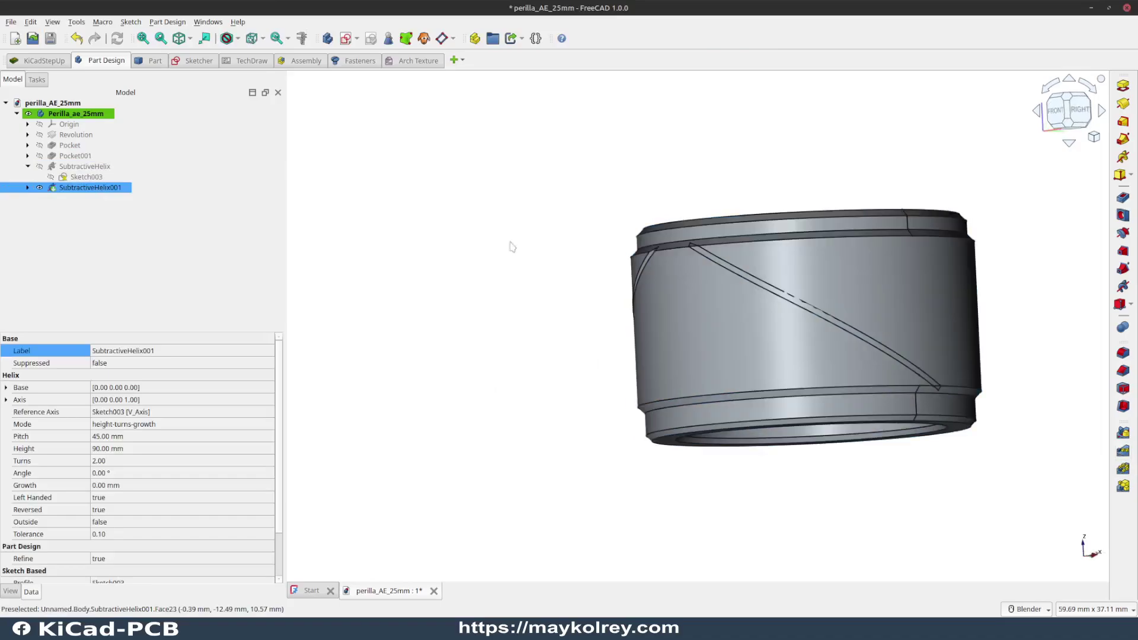
{"action": "scroll", "coordinate": [641, 211], "scroll_direction": "up", "scroll_amount": 5}
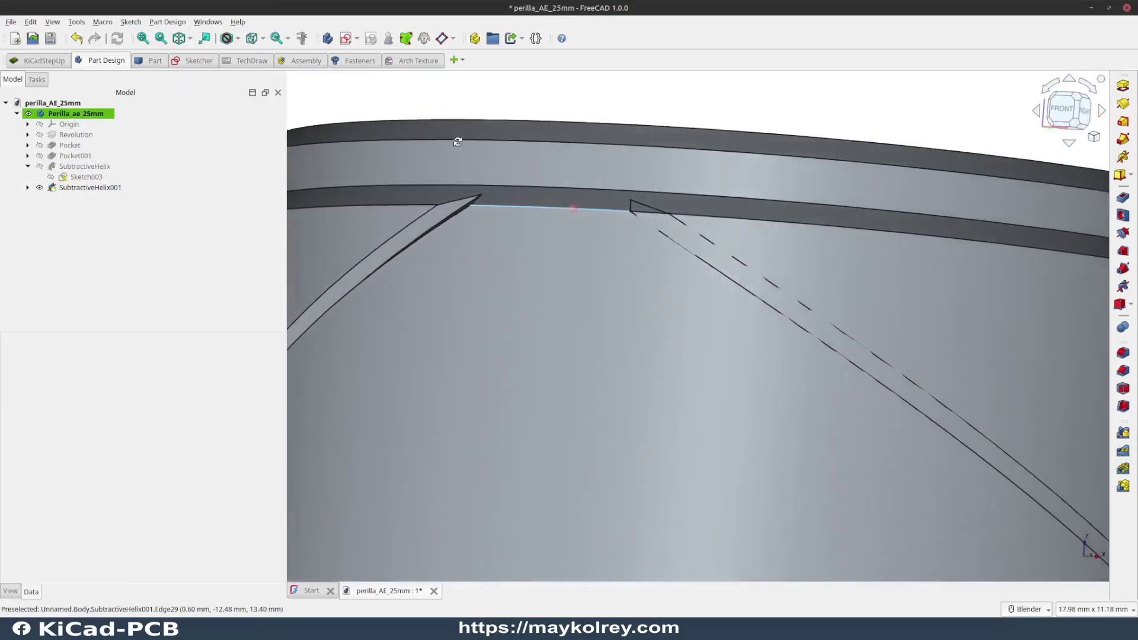
{"action": "middle_click_drag", "start_coordinate": [448, 204], "coordinate": [370, 188]}
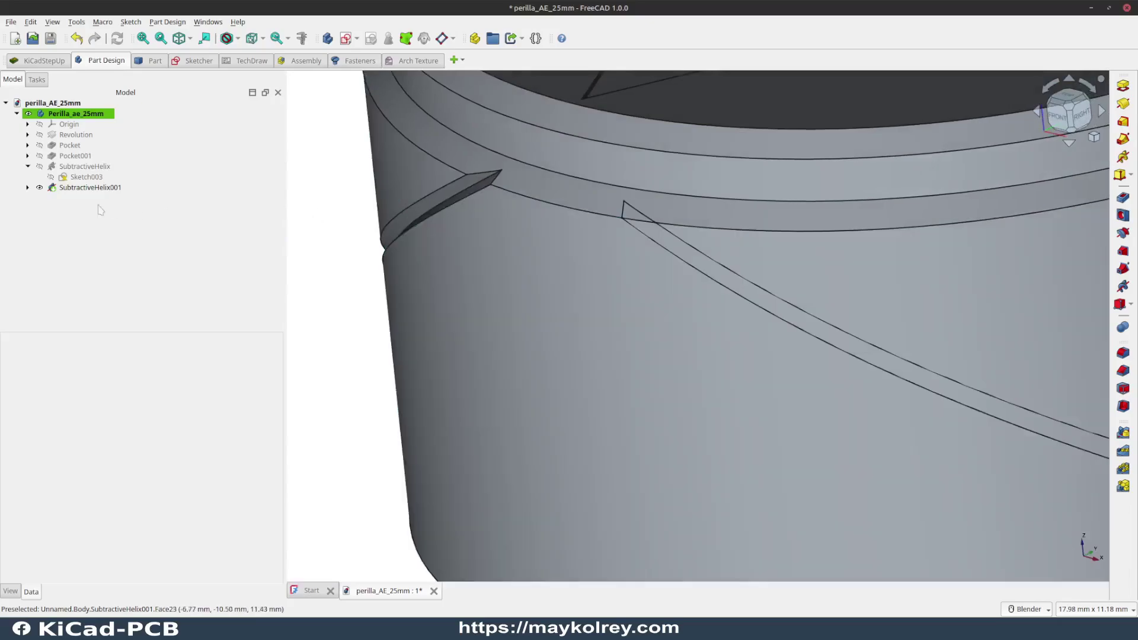
{"action": "left_click", "coordinate": [89, 187]}
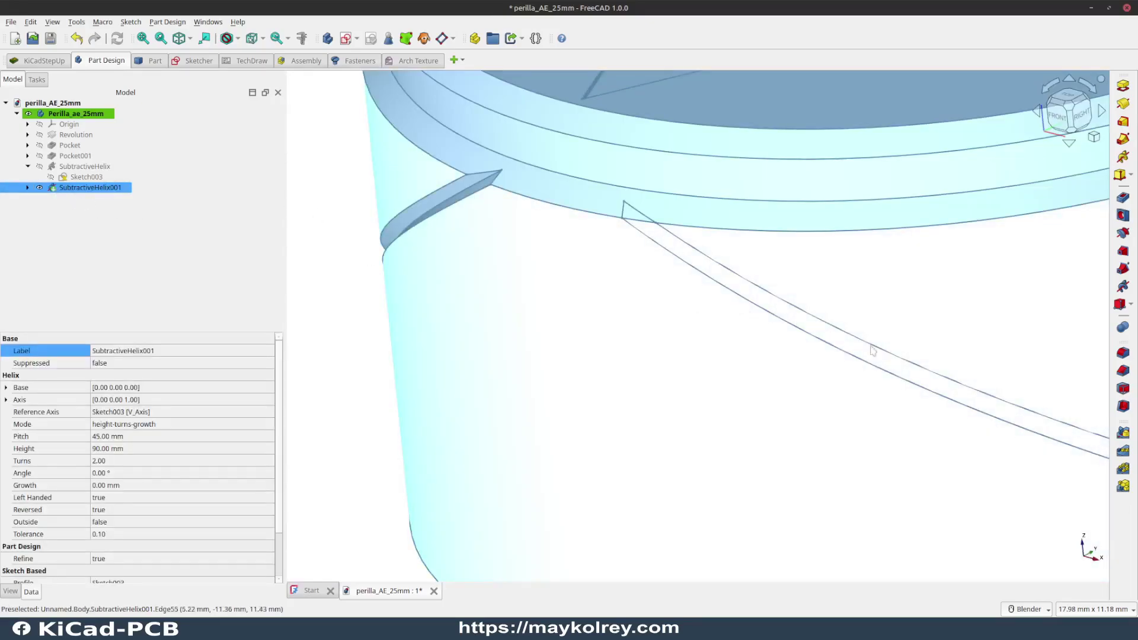
- Preview a 20-occurrence polar pattern of SubtractiveHelix001 about the vertical sketch axis, then cancel it
{"action": "left_click", "coordinate": [1123, 469]}
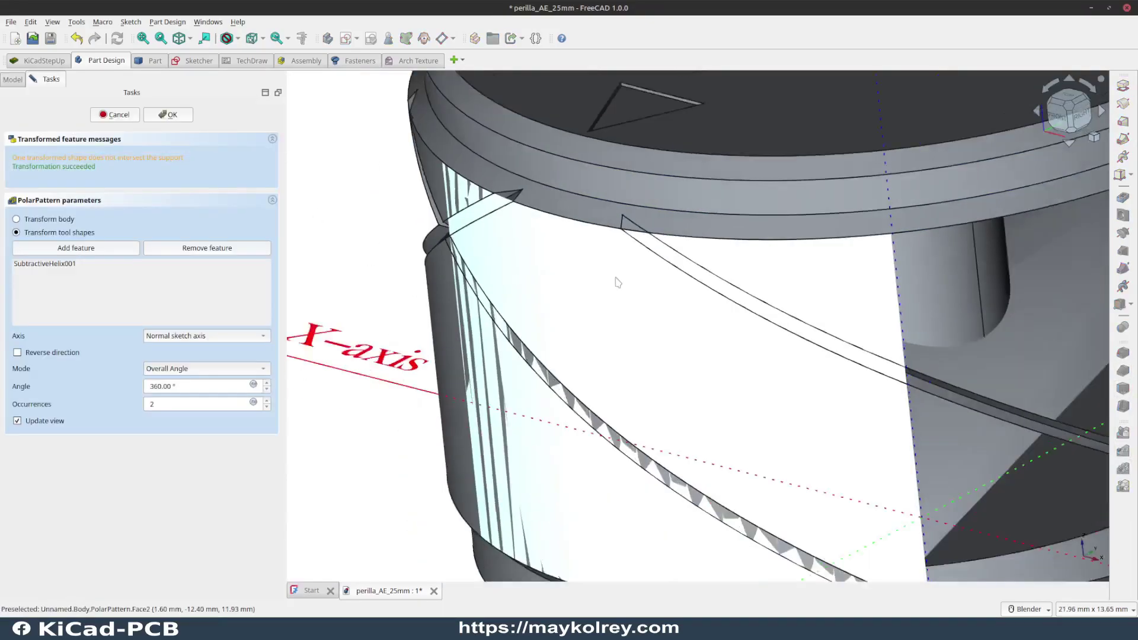
{"action": "scroll", "coordinate": [617, 282], "scroll_direction": "down", "scroll_amount": 5}
{"action": "mouse_move", "coordinate": [689, 265]}
{"action": "middle_mouse_down"}
{"action": "mouse_move", "coordinate": [734, 291]}
{"action": "mouse_move", "coordinate": [362, 322]}
{"action": "middle_mouse_up"}
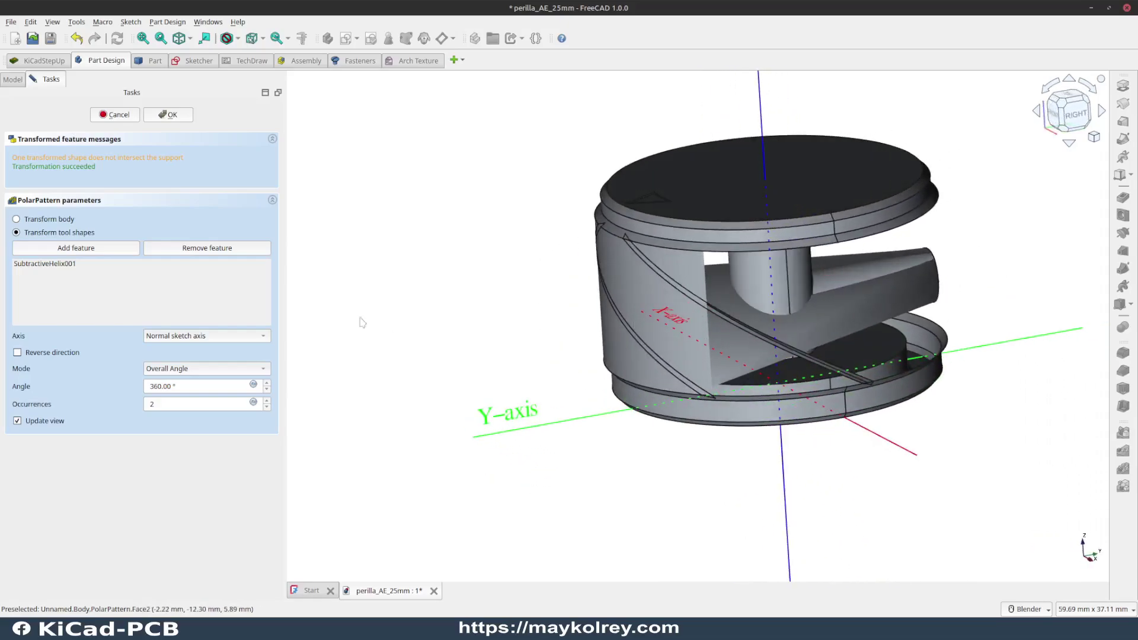
{"action": "left_click", "coordinate": [264, 336]}
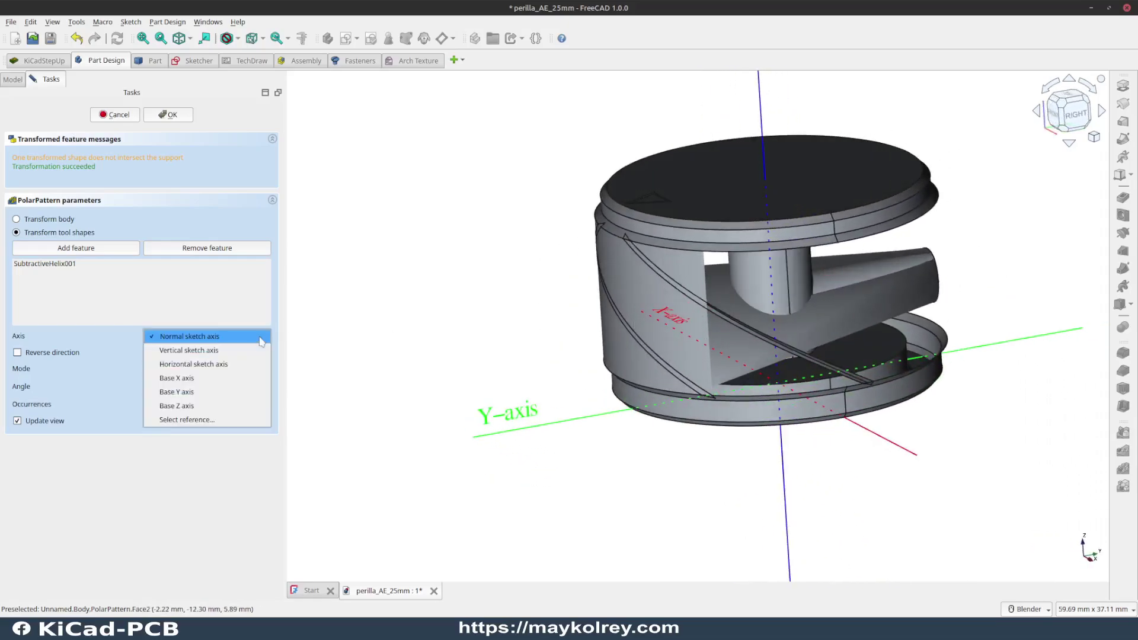
{"action": "left_click", "coordinate": [218, 356]}
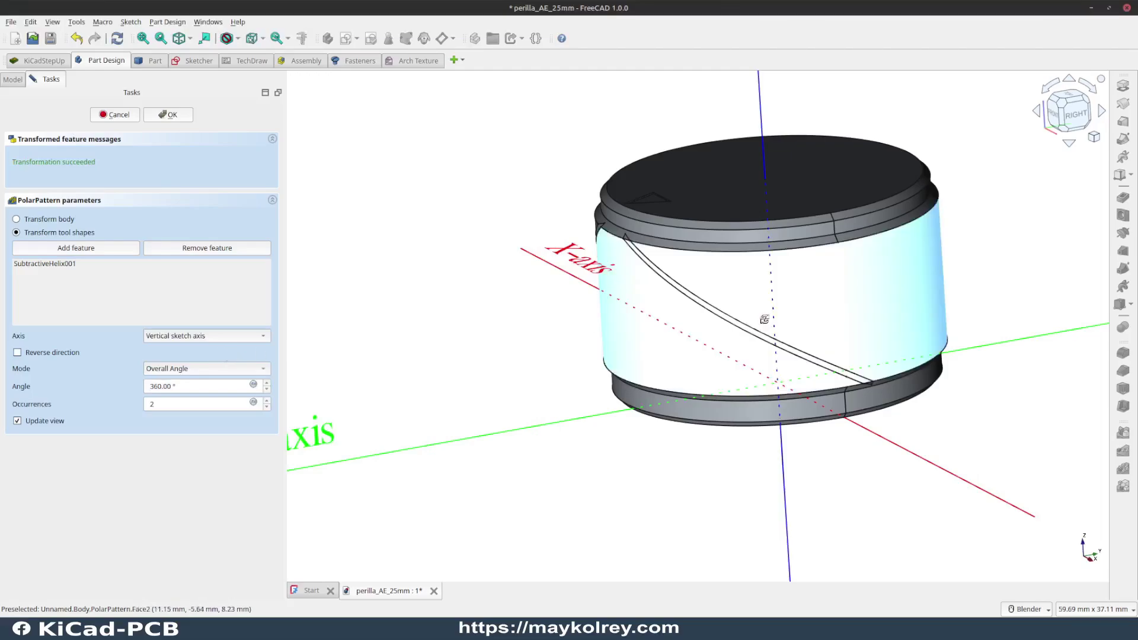
{"action": "mouse_move", "coordinate": [762, 317]}
{"action": "middle_mouse_down"}
{"action": "mouse_move", "coordinate": [766, 296]}
{"action": "mouse_move", "coordinate": [955, 345]}
{"action": "mouse_move", "coordinate": [415, 357]}
{"action": "middle_mouse_up"}
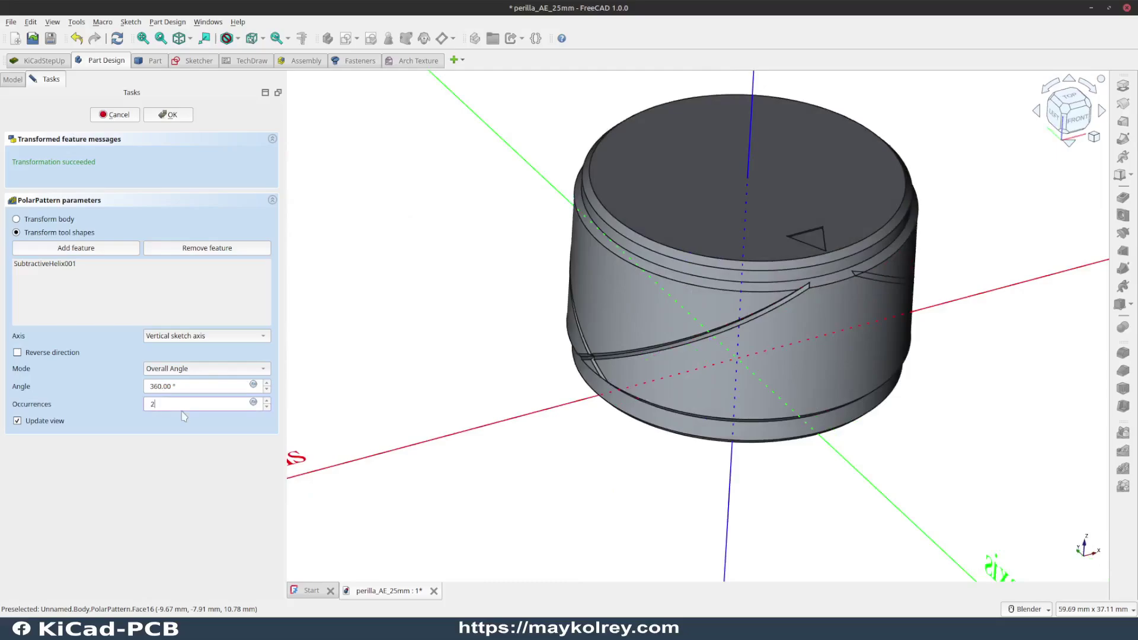
{"action": "type", "text": "0"}
{"action": "middle_click_drag", "start_coordinate": [332, 355], "coordinate": [468, 250]}
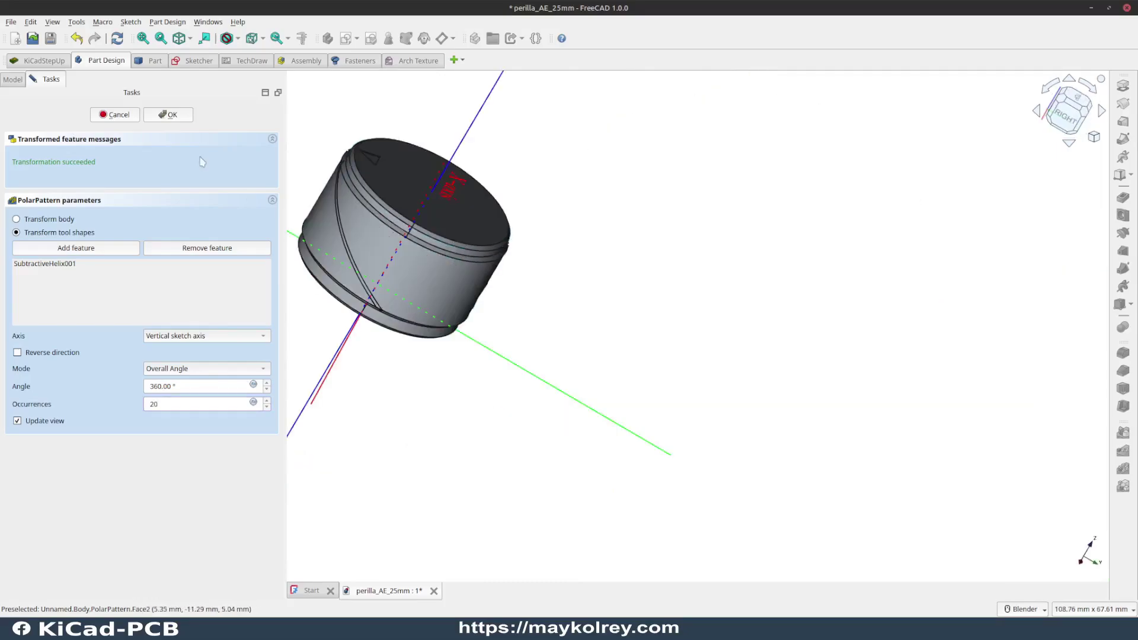
{"action": "left_click", "coordinate": [110, 114]}
{"action": "mouse_move", "coordinate": [809, 299]}
{"action": "middle_mouse_down"}
{"action": "mouse_move", "coordinate": [665, 251]}
{"action": "mouse_move", "coordinate": [803, 310]}
{"action": "mouse_move", "coordinate": [912, 315]}
{"action": "mouse_move", "coordinate": [740, 284]}
{"action": "middle_mouse_up"}
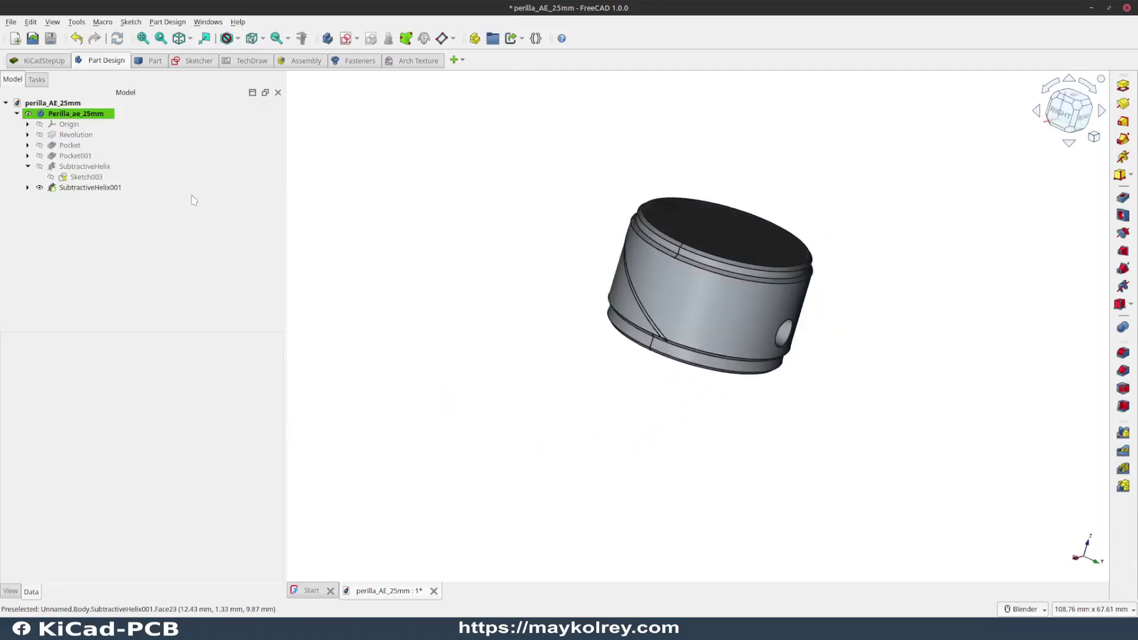
- Polar-pattern SubtractiveHelix and SubtractiveHelix001 around the vertical sketch axis
{"action": "left_click", "coordinate": [87, 188]}
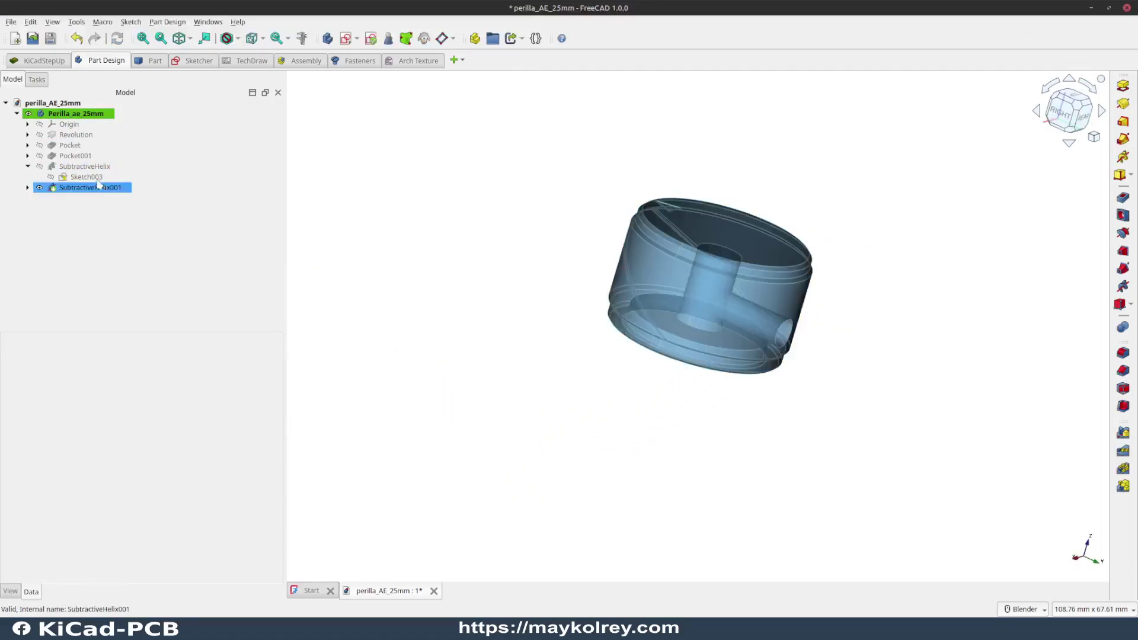
{"action": "left_click", "coordinate": [86, 169]}
{"action": "left_click", "coordinate": [74, 177], "text": "ctrl"}
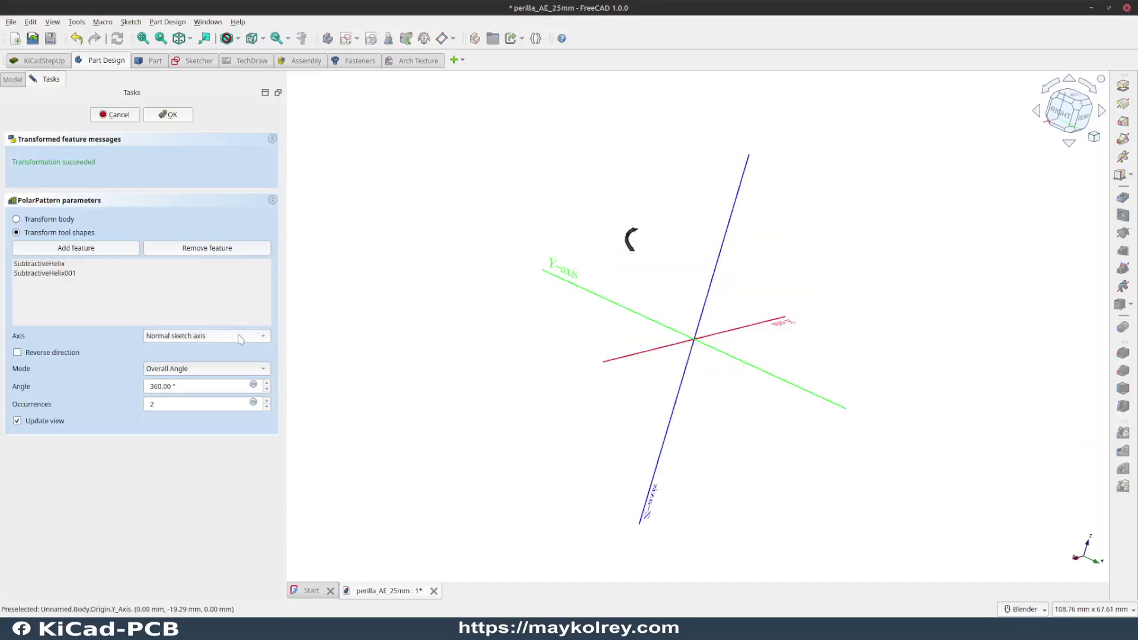
{"action": "left_click", "coordinate": [240, 336]}
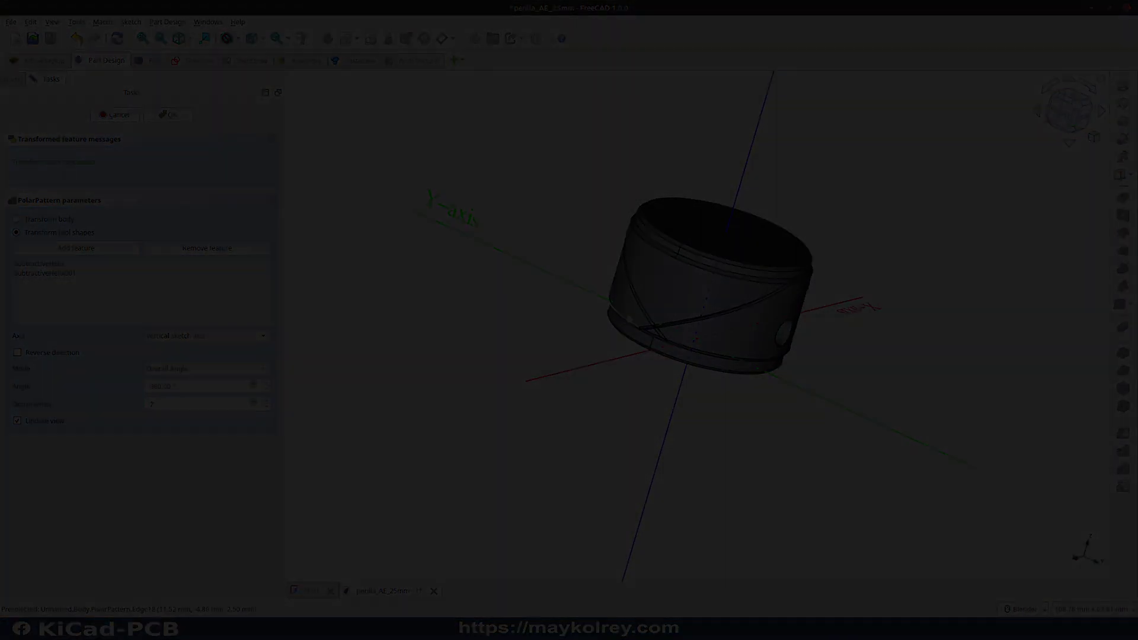
{"action": "scroll", "coordinate": [599, 239], "scroll_direction": "up", "scroll_amount": 5}
{"action": "middle_click_drag", "start_coordinate": [599, 239], "coordinate": [753, 237]}
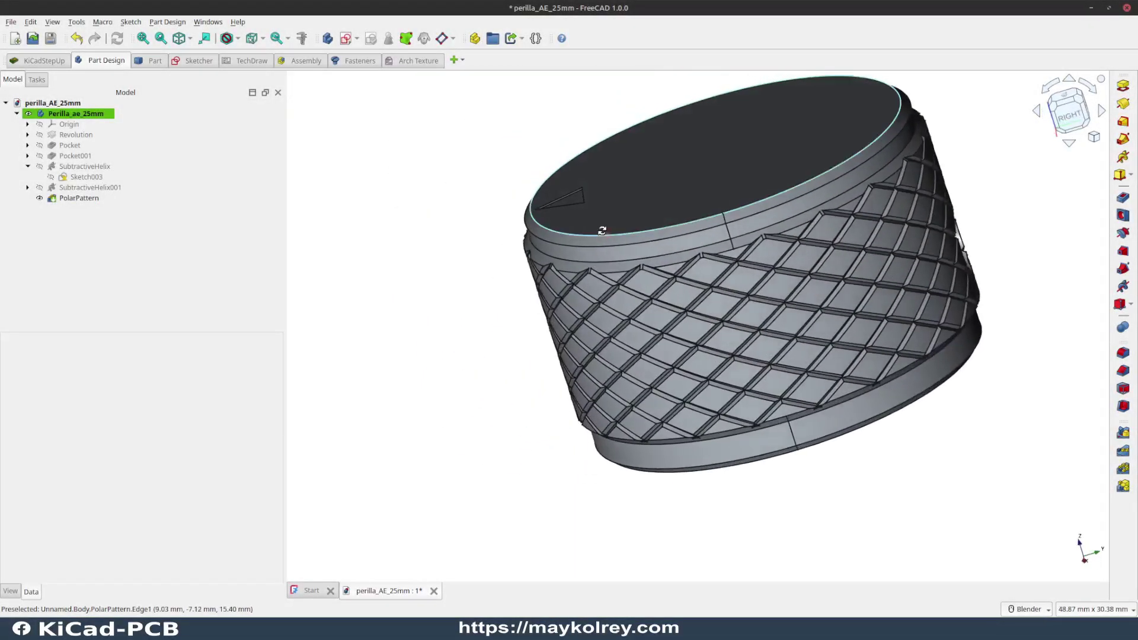
- Turn the knob upright and open Sketch003 for editing
{"action": "middle_click_drag", "start_coordinate": [670, 224], "coordinate": [539, 255]}
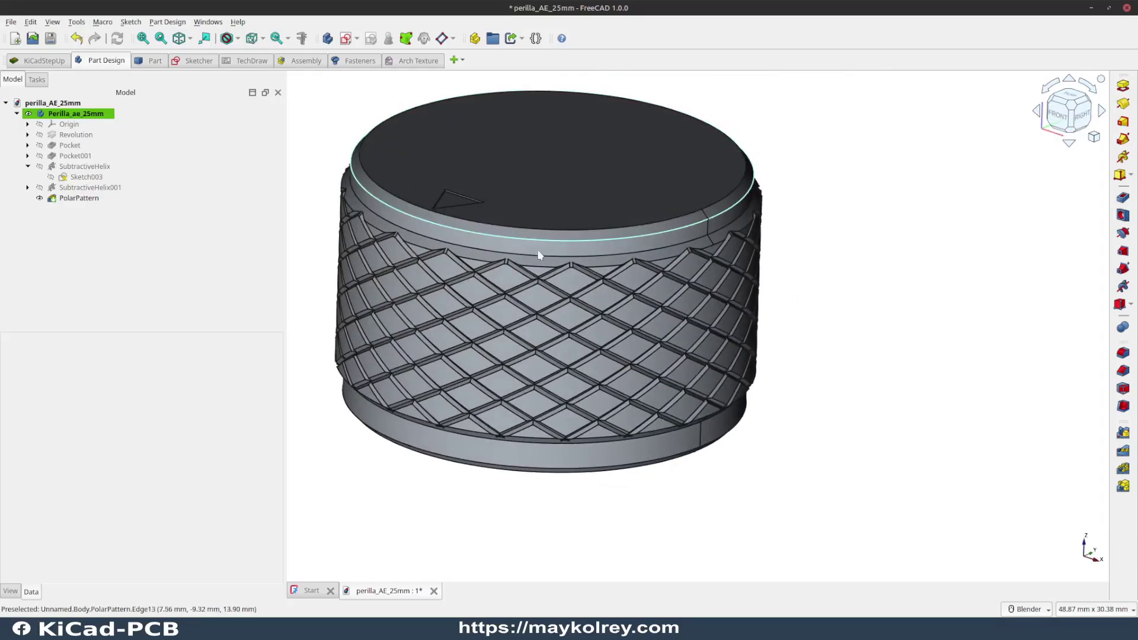
{"action": "scroll", "coordinate": [539, 255], "scroll_direction": "down", "scroll_amount": 5}
{"action": "left_click", "coordinate": [83, 177]}
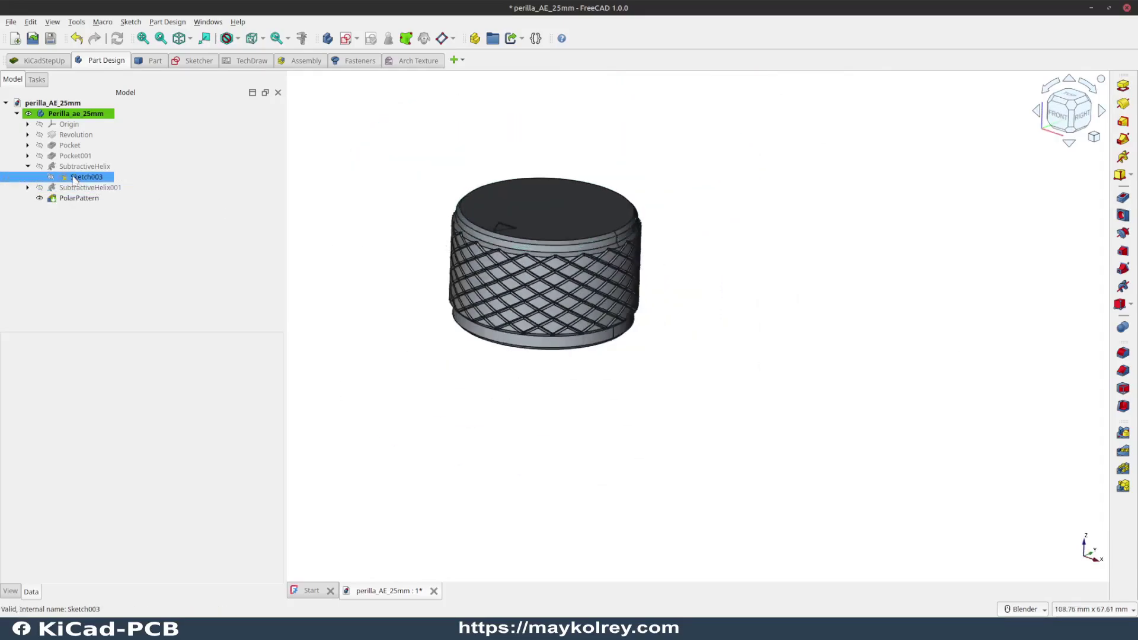
{"action": "double_click", "coordinate": [74, 177]}
- Drag a corner of Sketch003's groove profile to reshape it, then close the sketch
{"action": "scroll", "coordinate": [617, 257], "scroll_direction": "up", "scroll_amount": 3}
{"action": "scroll", "coordinate": [616, 257], "scroll_direction": "up", "scroll_amount": 3}
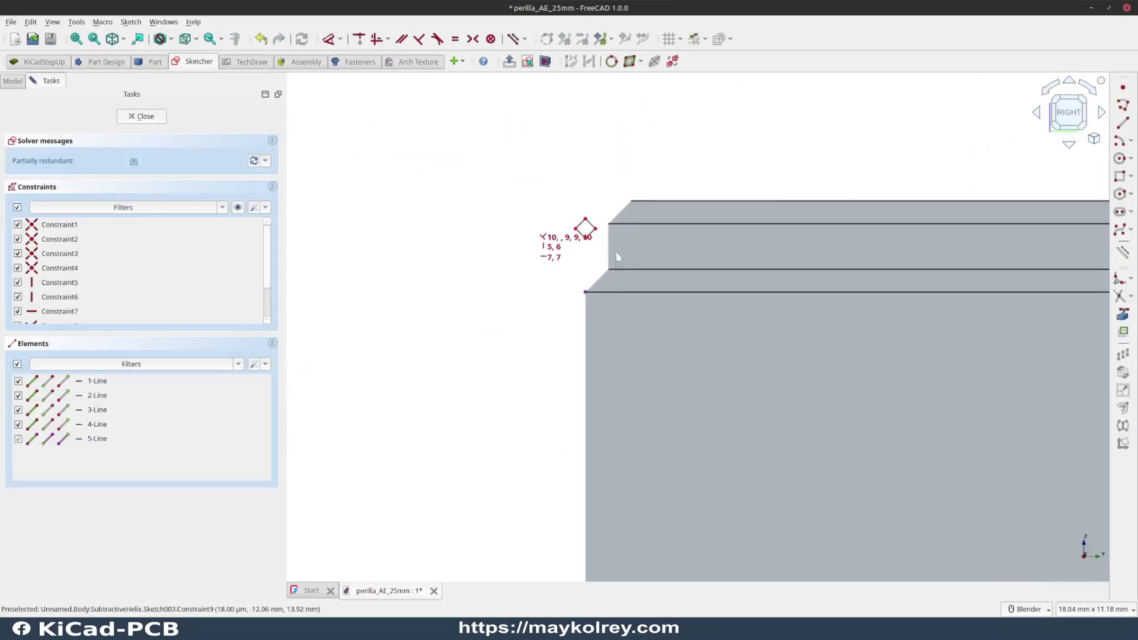
{"action": "scroll", "coordinate": [617, 256], "scroll_direction": "up", "scroll_amount": 3}
{"action": "scroll", "coordinate": [616, 257], "scroll_direction": "up", "scroll_amount": 3}
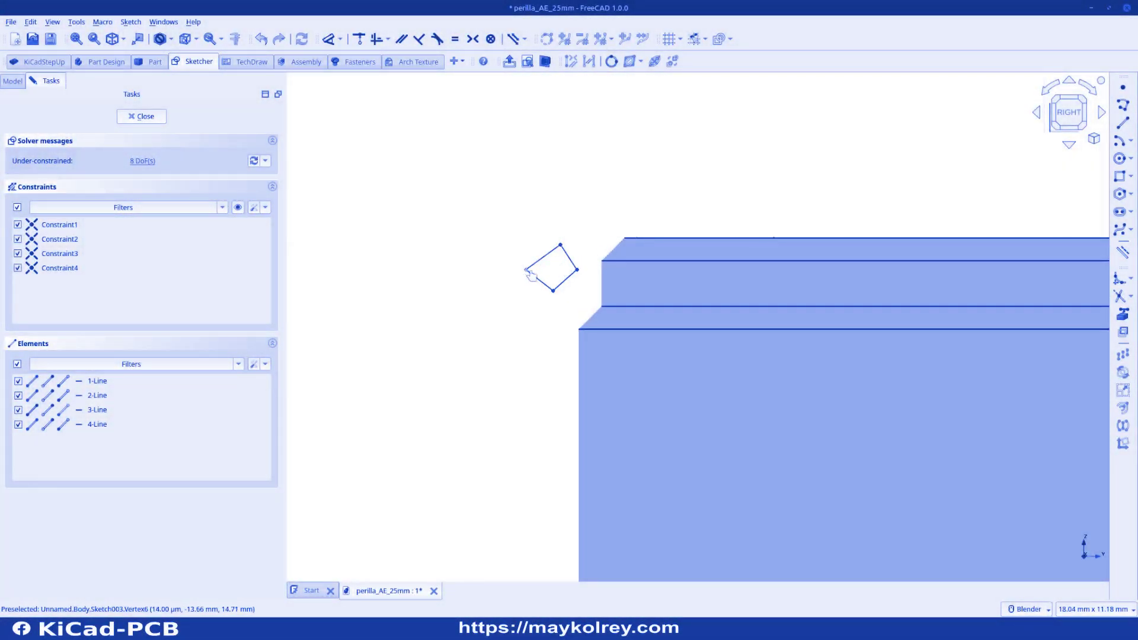
{"action": "left_click_drag", "start_coordinate": [527, 272], "coordinate": [538, 268]}
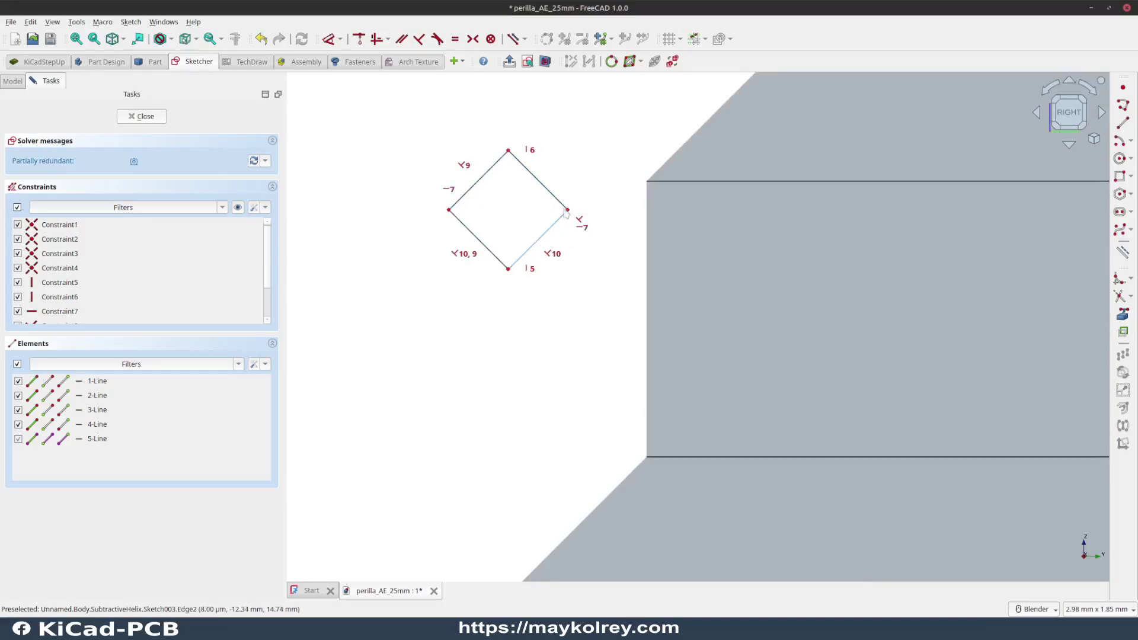
{"action": "scroll", "coordinate": [547, 260], "scroll_direction": "down", "scroll_amount": 2}
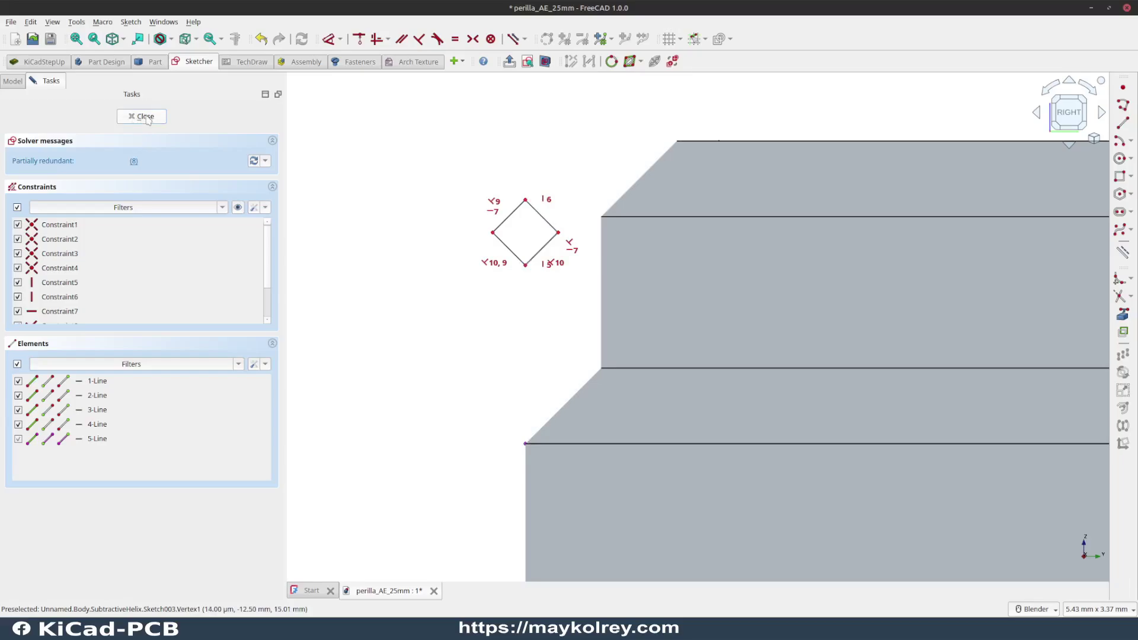
{"action": "left_click", "coordinate": [148, 119]}
{"action": "scroll", "coordinate": [419, 208], "scroll_direction": "up", "scroll_amount": 2}
{"action": "scroll", "coordinate": [602, 291], "scroll_direction": "up", "scroll_amount": 3}
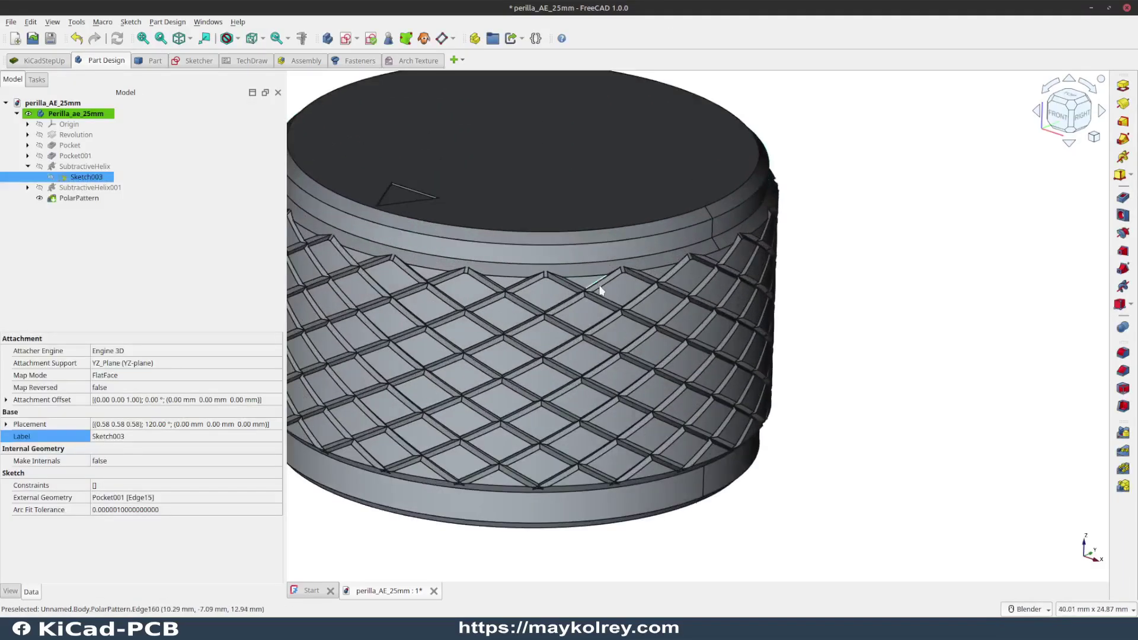
{"action": "key", "text": "3"}
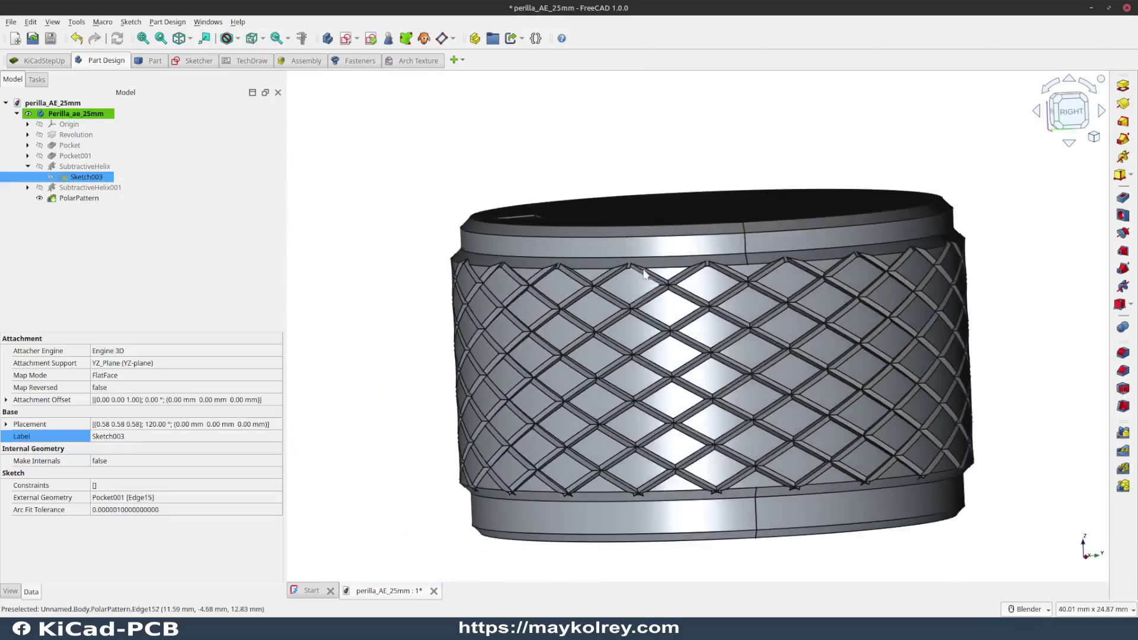
{"action": "scroll", "coordinate": [644, 274], "scroll_direction": "up", "scroll_amount": 3}
{"action": "mouse_move", "coordinate": [610, 274]}
{"action": "middle_mouse_down"}
{"action": "mouse_move", "coordinate": [650, 287]}
{"action": "mouse_move", "coordinate": [817, 256]}
{"action": "mouse_move", "coordinate": [809, 221]}
{"action": "mouse_move", "coordinate": [733, 249]}
{"action": "middle_mouse_up"}
{"action": "scroll", "coordinate": [653, 285], "scroll_direction": "down", "scroll_amount": 5}
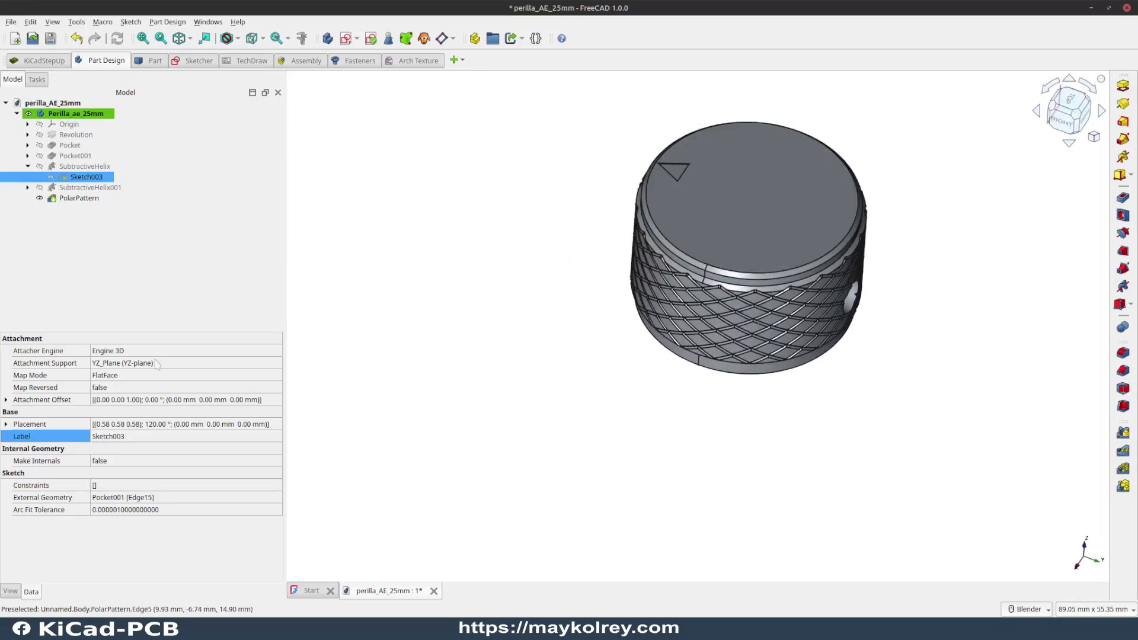
{"action": "left_click", "coordinate": [84, 166], "text": "ctrl"}
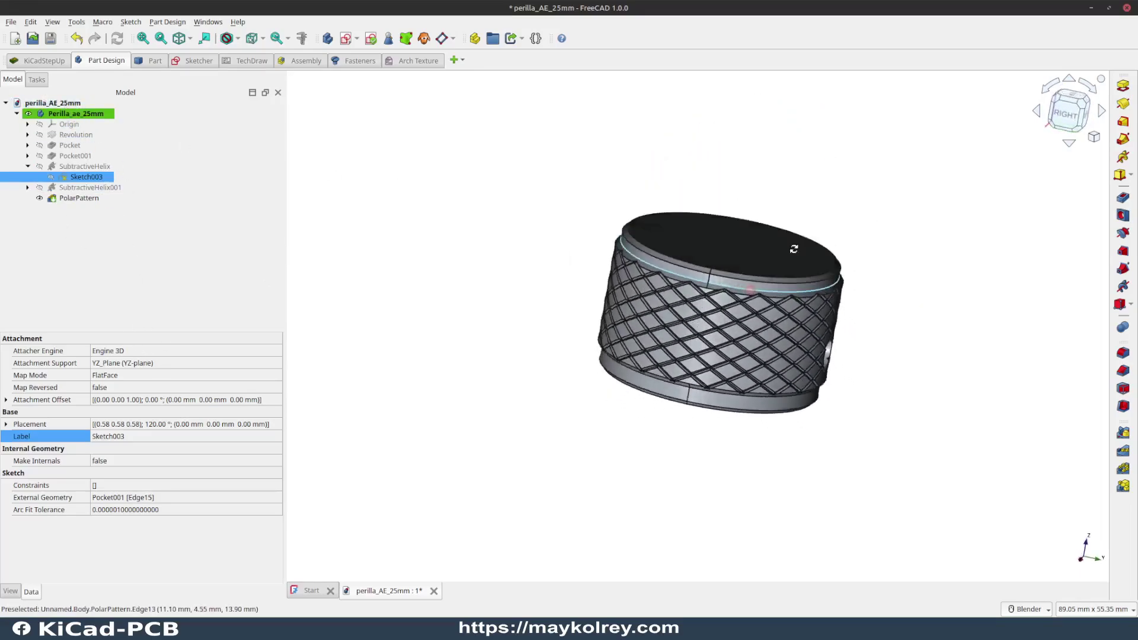
{"action": "mouse_move", "coordinate": [800, 266]}
{"action": "middle_mouse_down"}
{"action": "mouse_move", "coordinate": [894, 261]}
{"action": "mouse_move", "coordinate": [592, 264]}
{"action": "middle_mouse_up"}
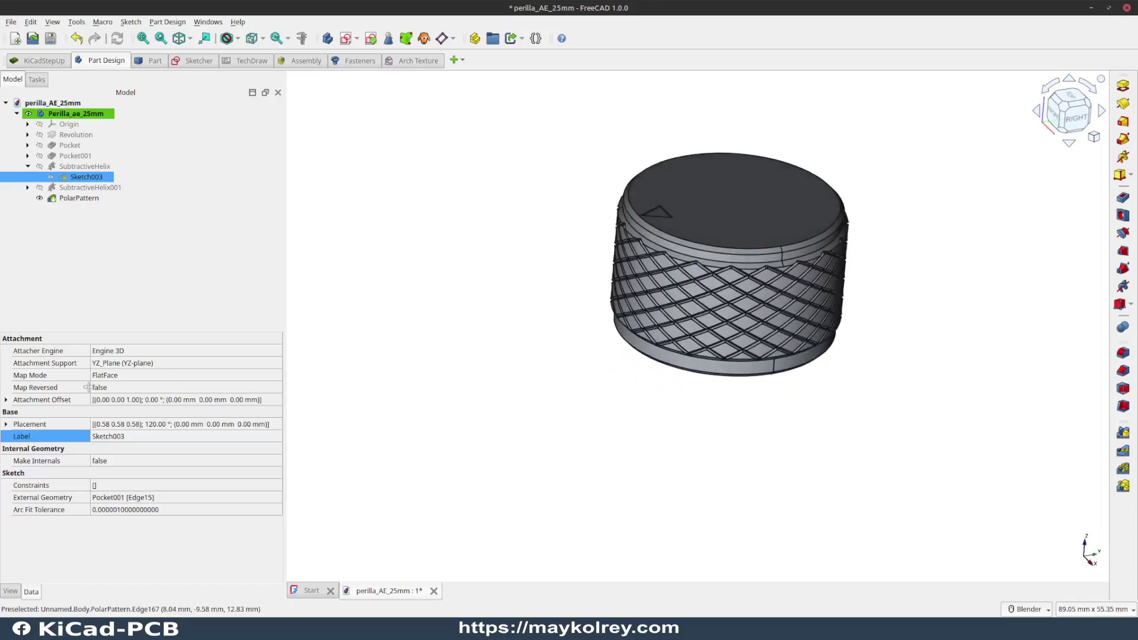
- Apply the Gold material from All Materials to the knob body
{"action": "right_click", "coordinate": [56, 113]}
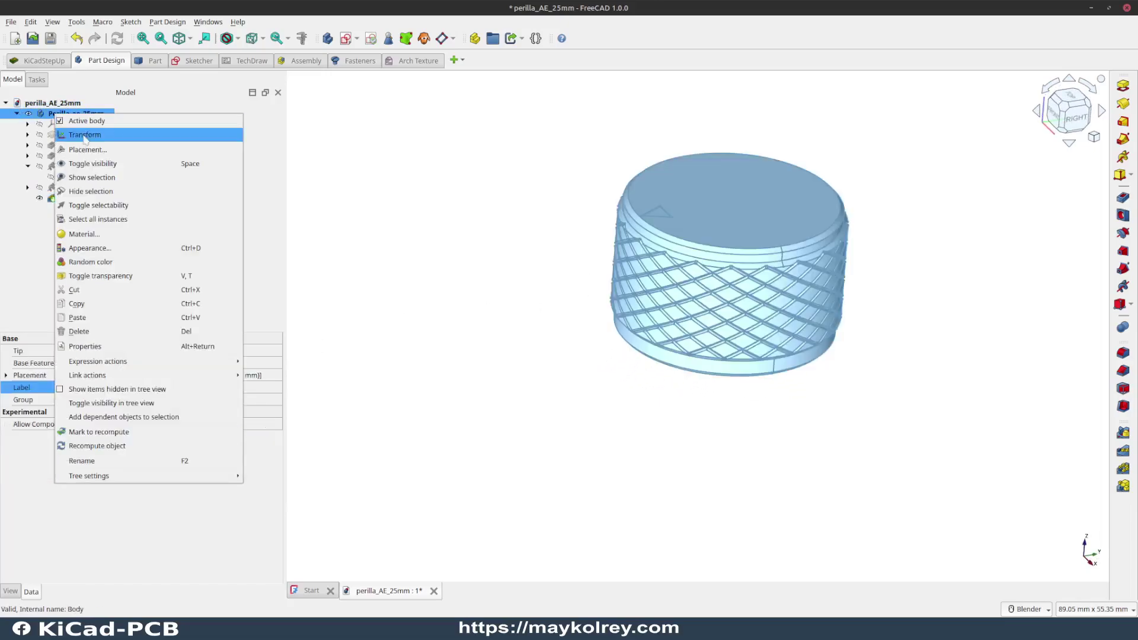
{"action": "left_click", "coordinate": [91, 234]}
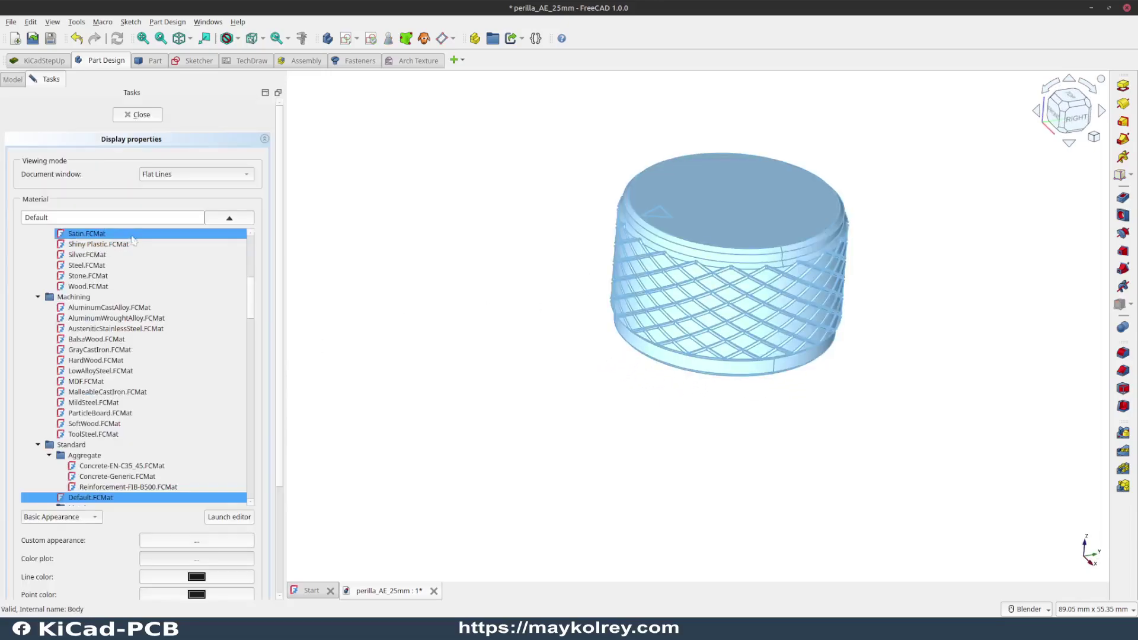
{"action": "left_click", "coordinate": [95, 518]}
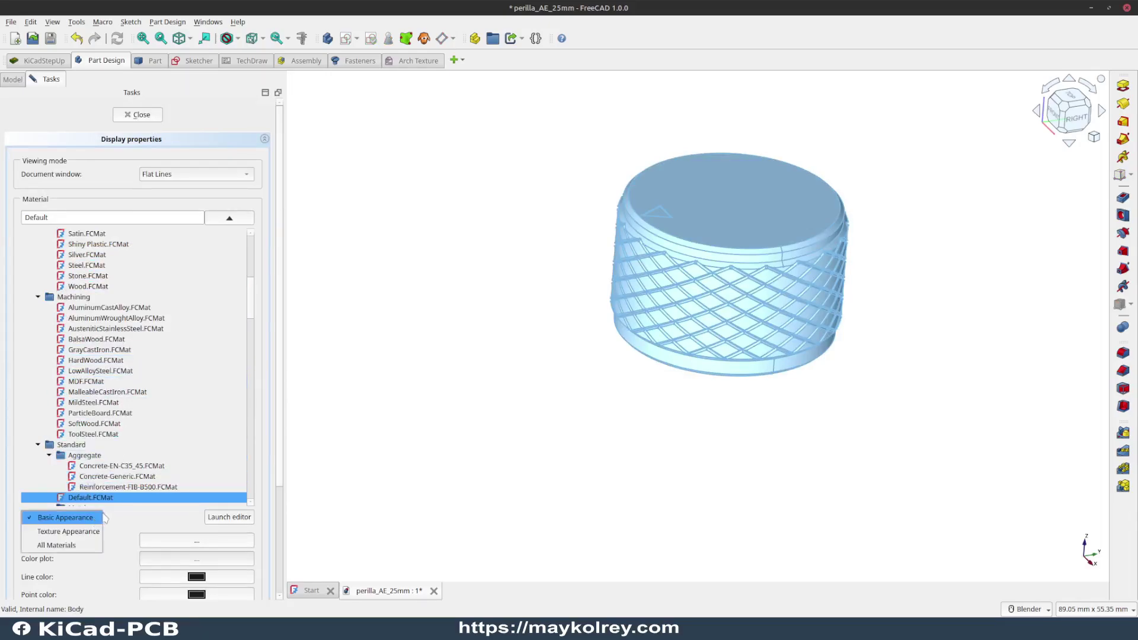
{"action": "left_click", "coordinate": [64, 545]}
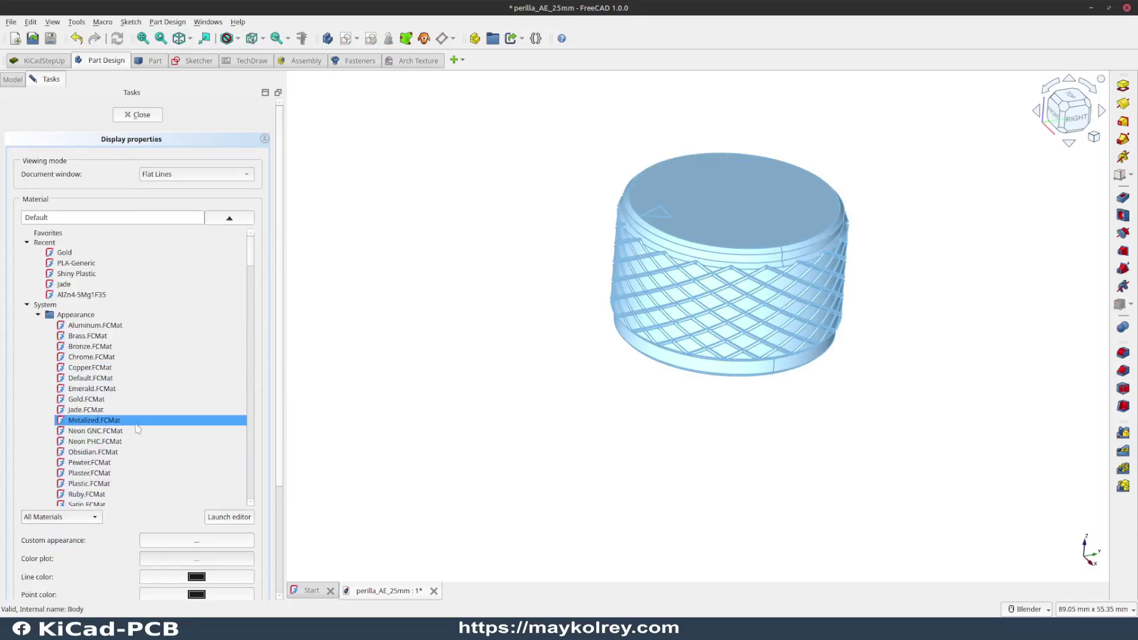
{"action": "left_click", "coordinate": [82, 400]}
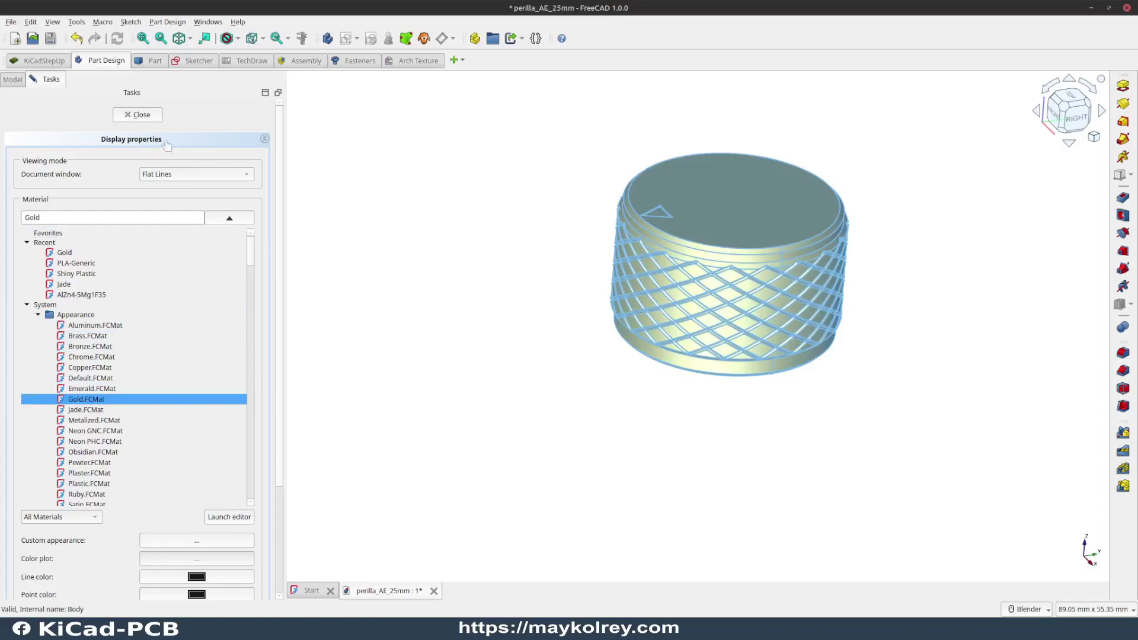
{"action": "left_click", "coordinate": [142, 115]}
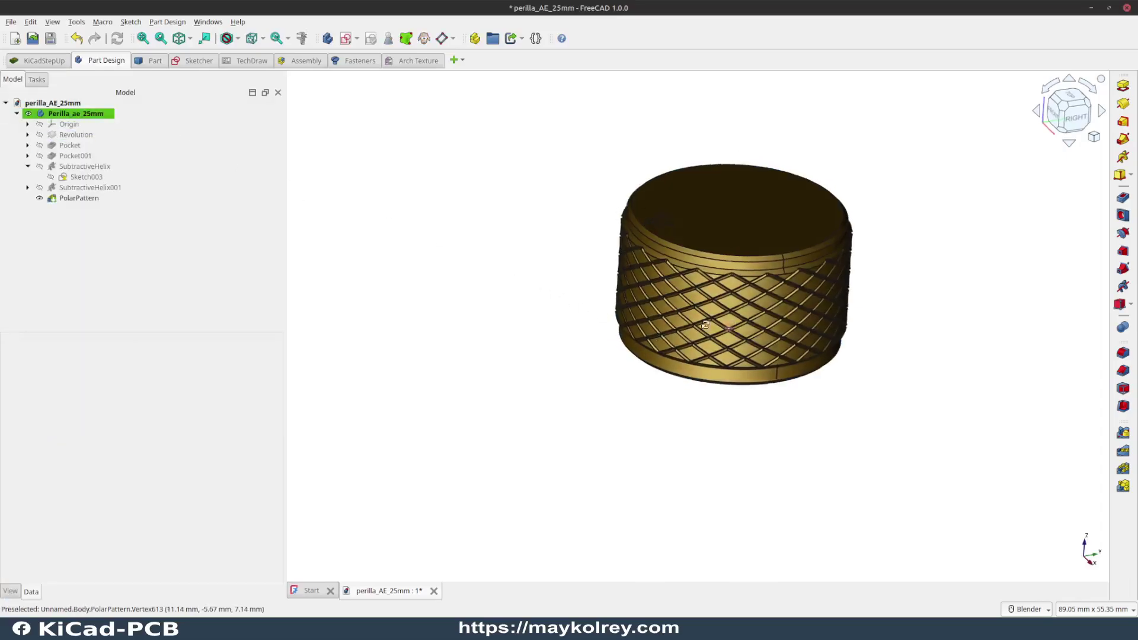
- Orbit the gold knob and select the triangular pointer face on top
{"action": "middle_click_drag", "start_coordinate": [747, 283], "coordinate": [862, 287]}
{"action": "mouse_move", "coordinate": [805, 247]}
{"action": "middle_mouse_down"}
{"action": "mouse_move", "coordinate": [828, 287]}
{"action": "mouse_move", "coordinate": [948, 265]}
{"action": "mouse_move", "coordinate": [992, 284]}
{"action": "mouse_move", "coordinate": [790, 304]}
{"action": "mouse_move", "coordinate": [764, 367]}
{"action": "mouse_move", "coordinate": [808, 145]}
{"action": "mouse_move", "coordinate": [807, 241]}
{"action": "mouse_move", "coordinate": [721, 241]}
{"action": "mouse_move", "coordinate": [864, 178]}
{"action": "middle_mouse_up"}
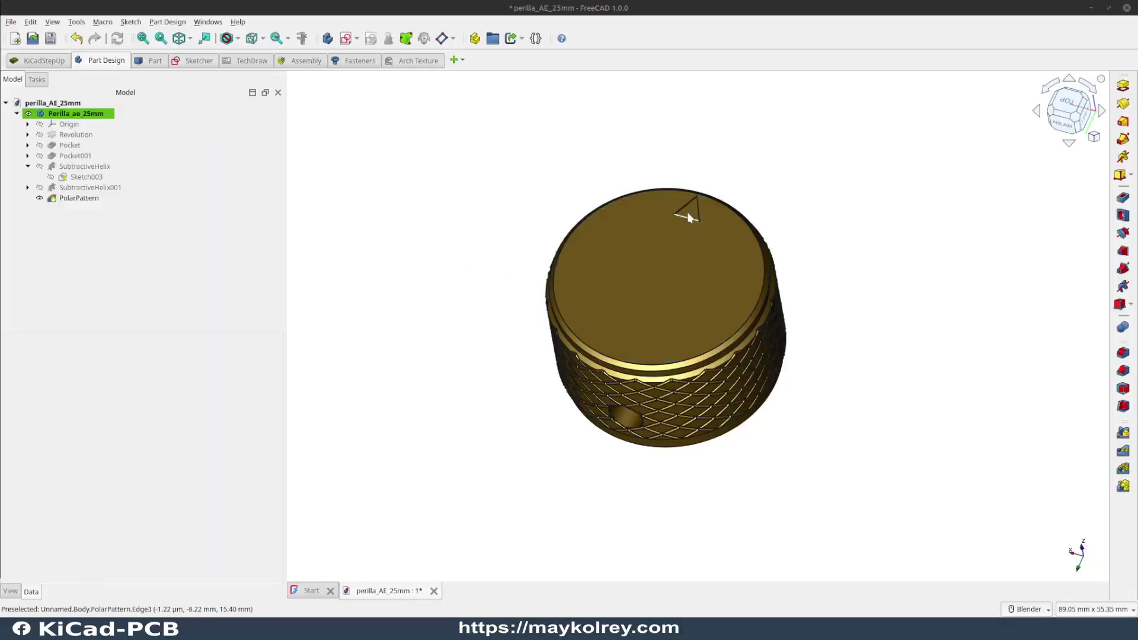
{"action": "scroll", "coordinate": [689, 218], "scroll_direction": "up", "scroll_amount": 5}
{"action": "left_click", "coordinate": [685, 212]}
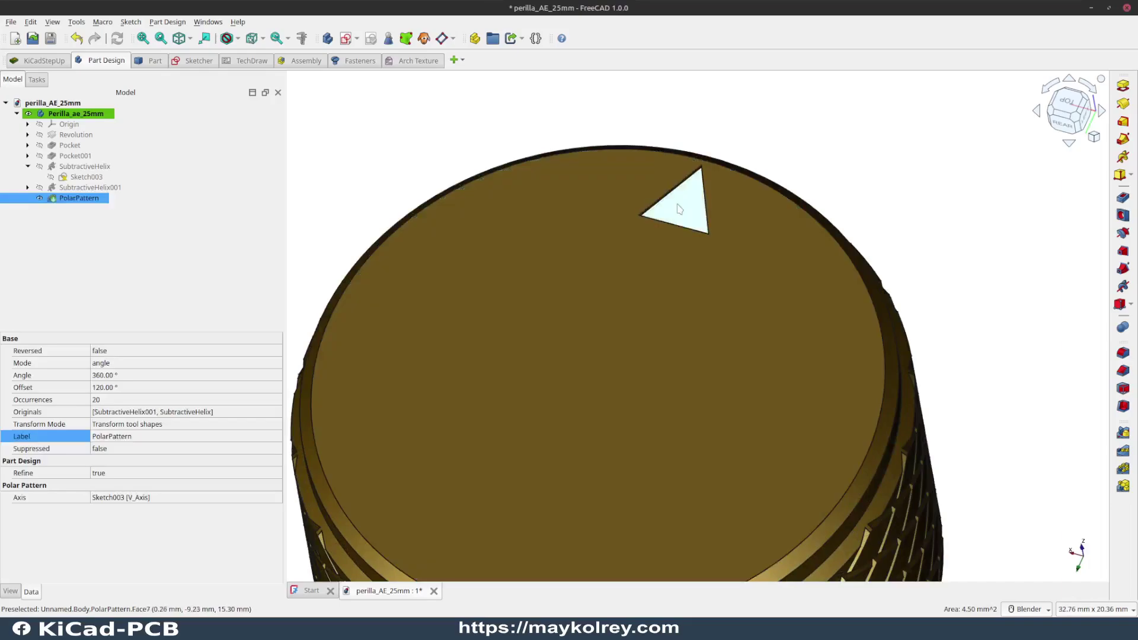
- Set the pointer triangle face's diffuse colour to white (#ffffff) via per-face appearance
{"action": "right_click", "coordinate": [81, 206]}
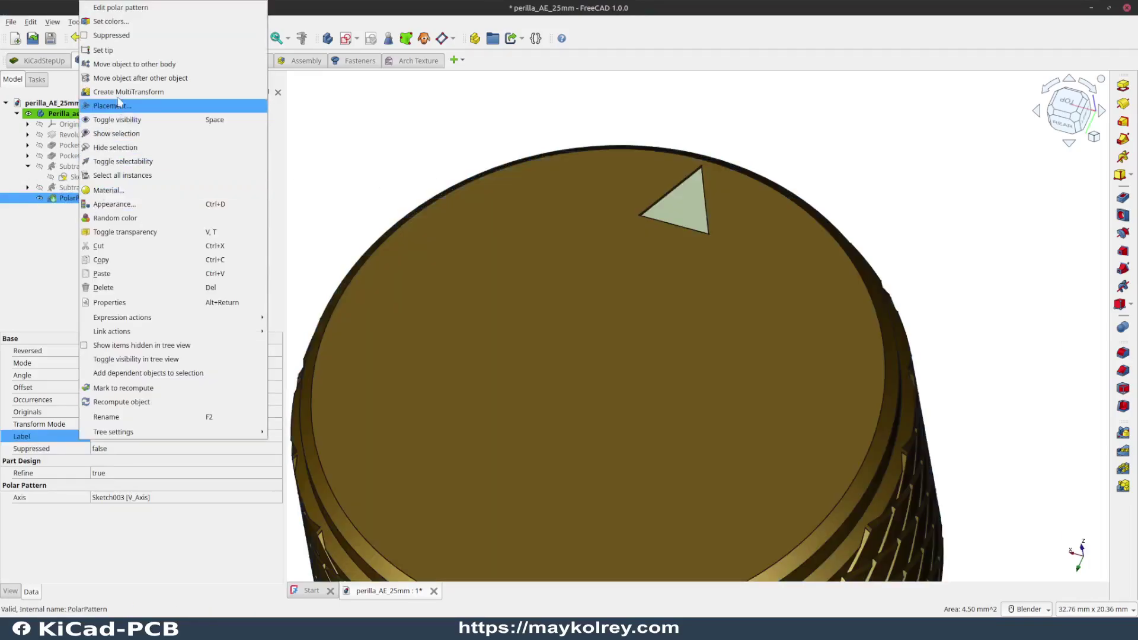
{"action": "left_click", "coordinate": [118, 19]}
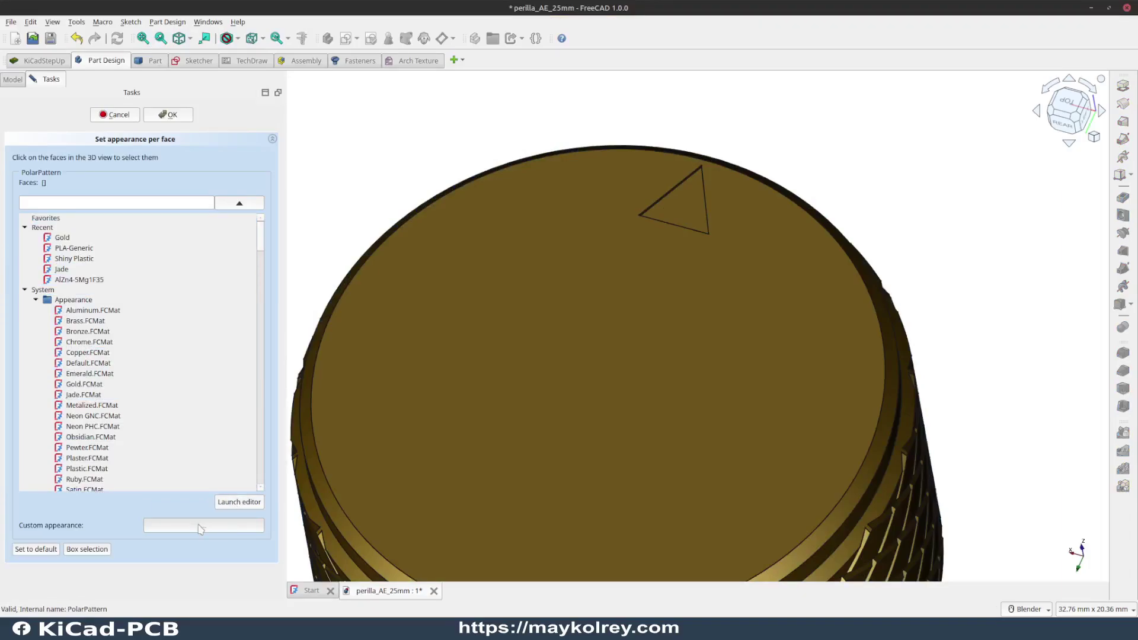
{"action": "left_click", "coordinate": [693, 207]}
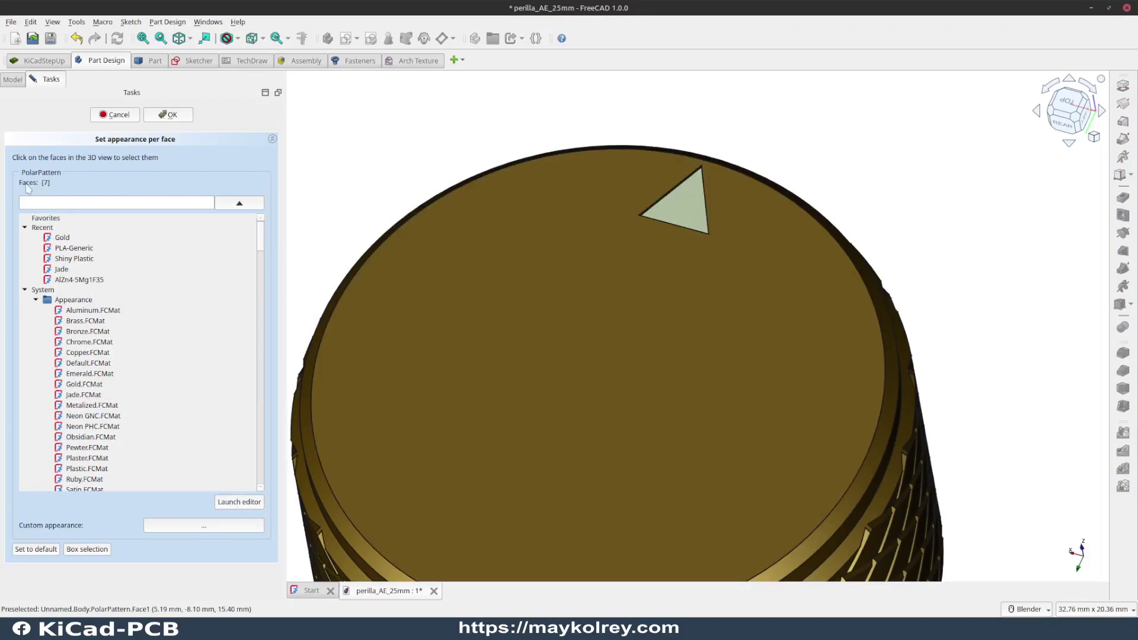
{"action": "left_click", "coordinate": [202, 526]}
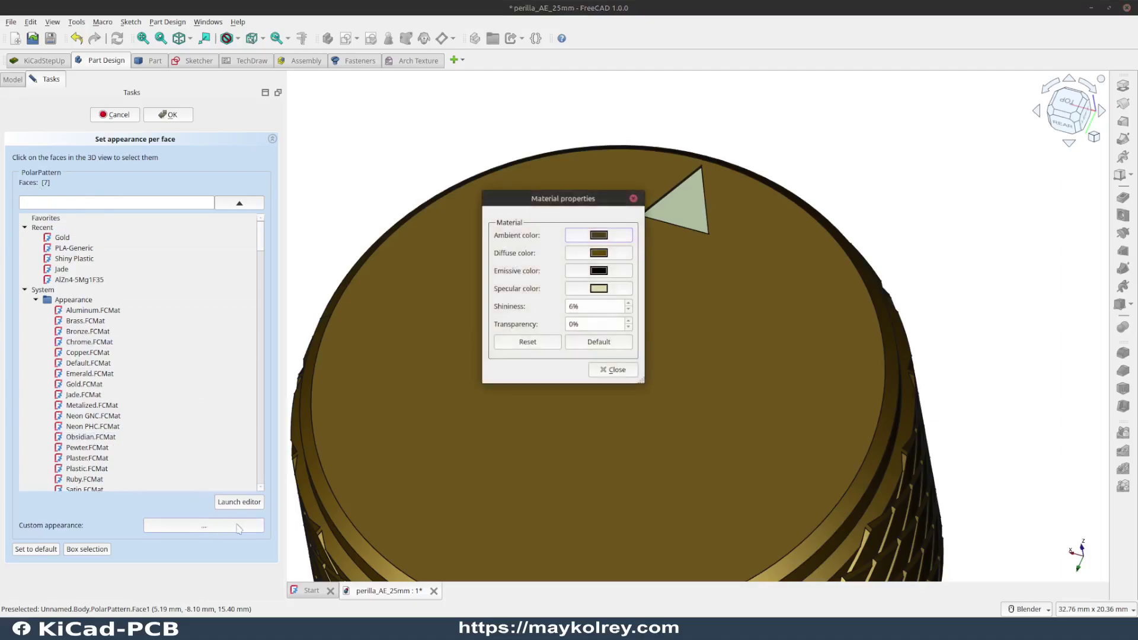
{"action": "left_click", "coordinate": [609, 253]}
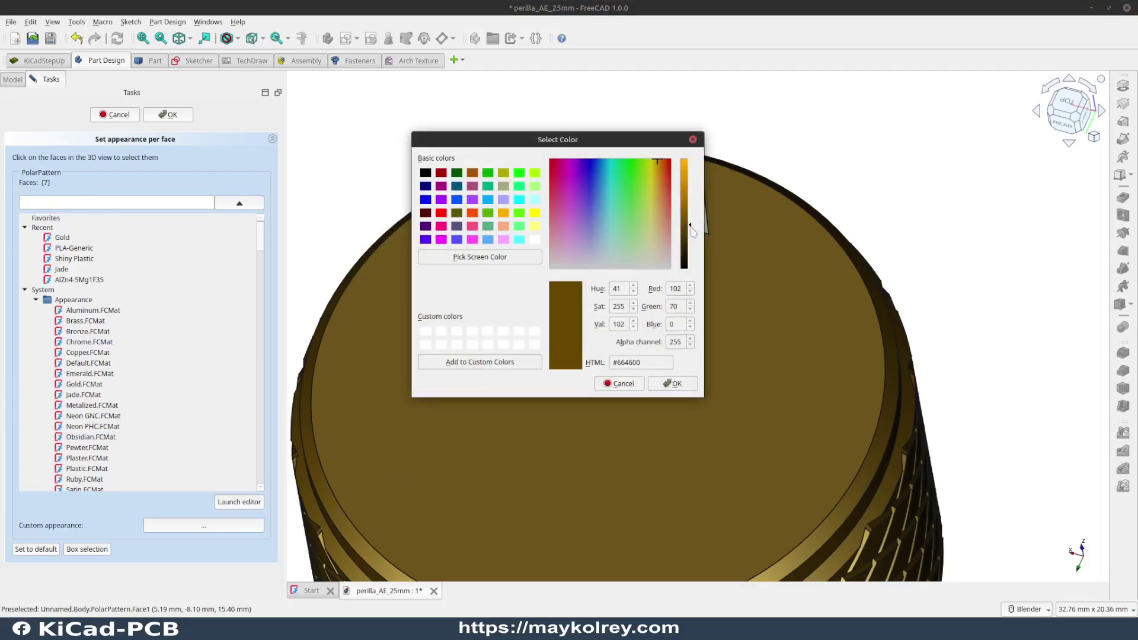
{"action": "left_click", "coordinate": [534, 239]}
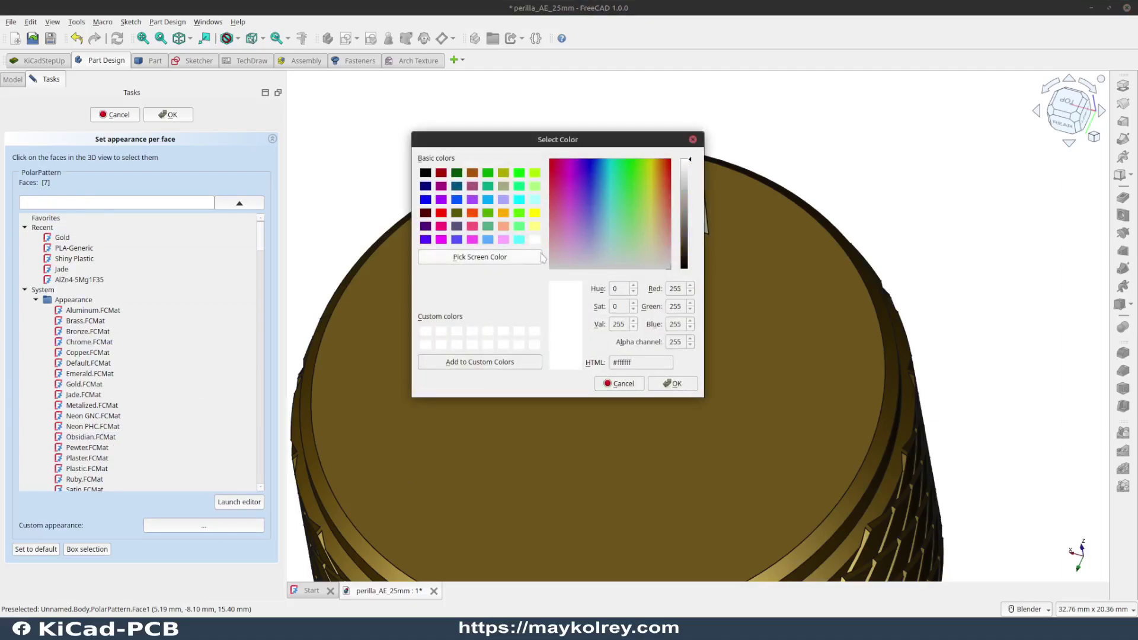
{"action": "left_click", "coordinate": [670, 386]}
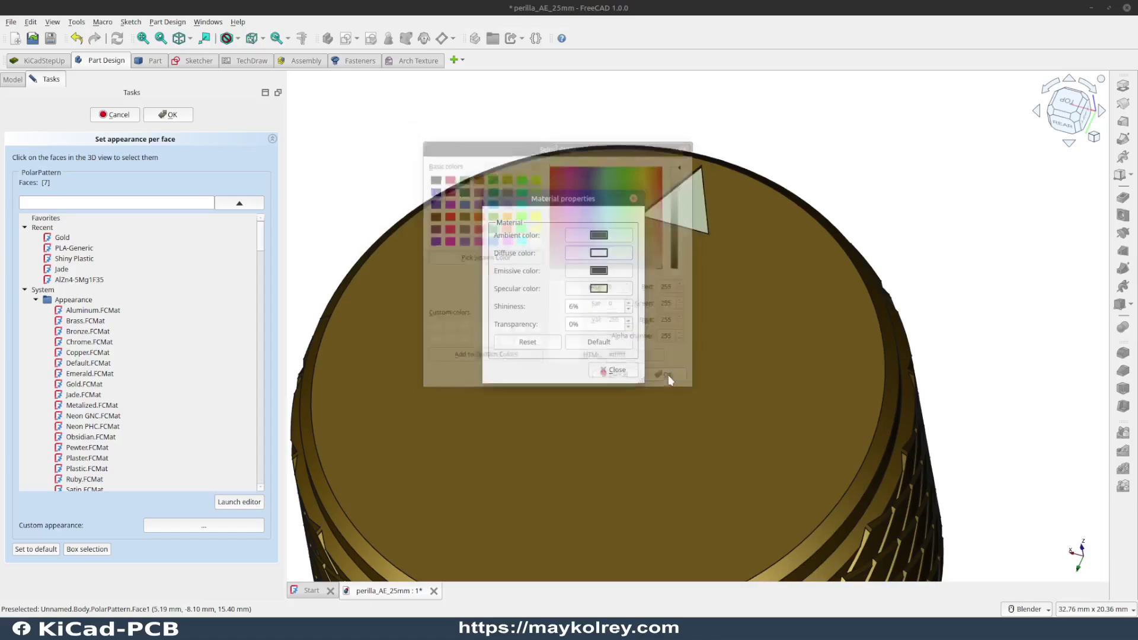
{"action": "left_click", "coordinate": [613, 371]}
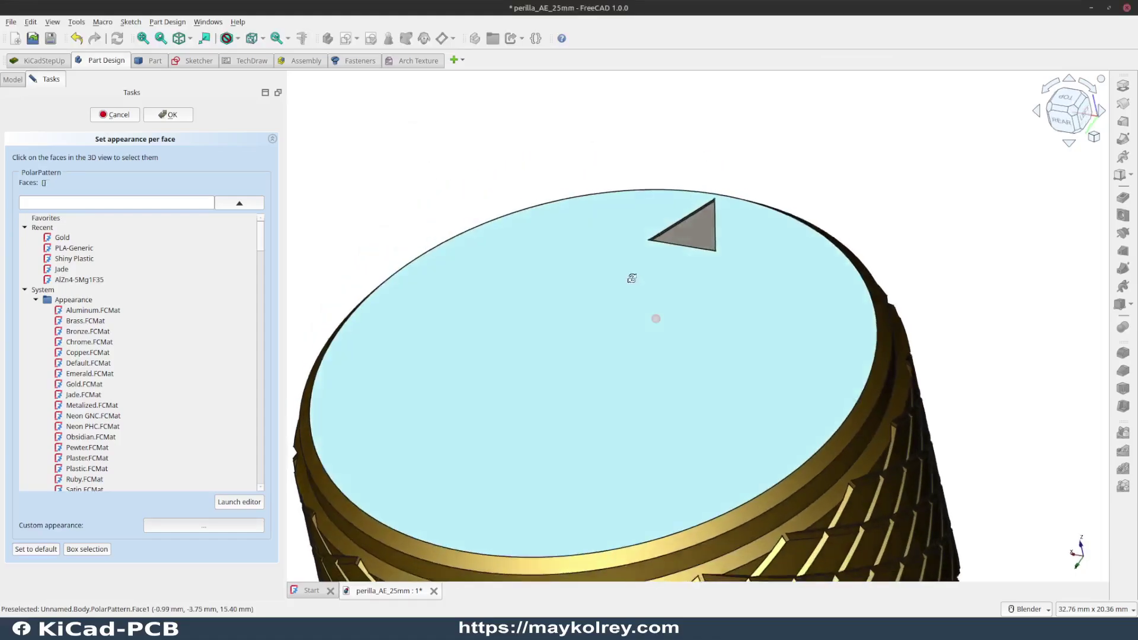
{"action": "middle_click_drag", "start_coordinate": [665, 307], "coordinate": [592, 249]}
{"action": "left_click", "coordinate": [177, 114]}
- Zoom out and orbit the knob to view the coloured faces from other angles
{"action": "scroll", "coordinate": [717, 228], "scroll_direction": "down", "scroll_amount": 2}
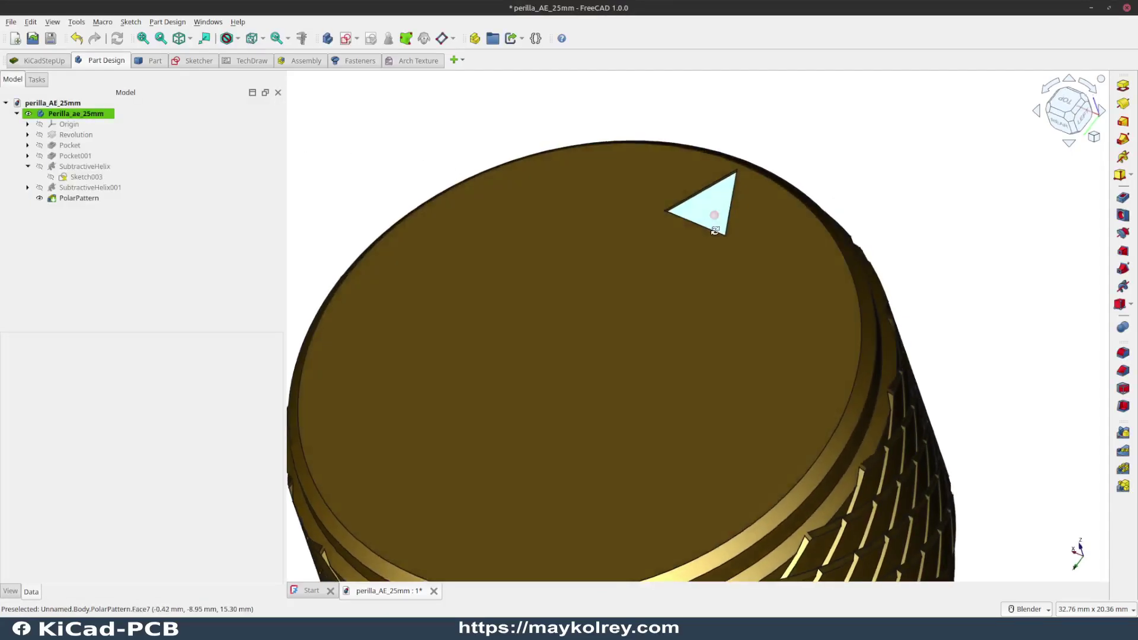
{"action": "scroll", "coordinate": [785, 297], "scroll_direction": "down", "scroll_amount": 3}
{"action": "scroll", "coordinate": [766, 314], "scroll_direction": "down", "scroll_amount": 2}
{"action": "middle_click_drag", "start_coordinate": [766, 314], "coordinate": [882, 256]}
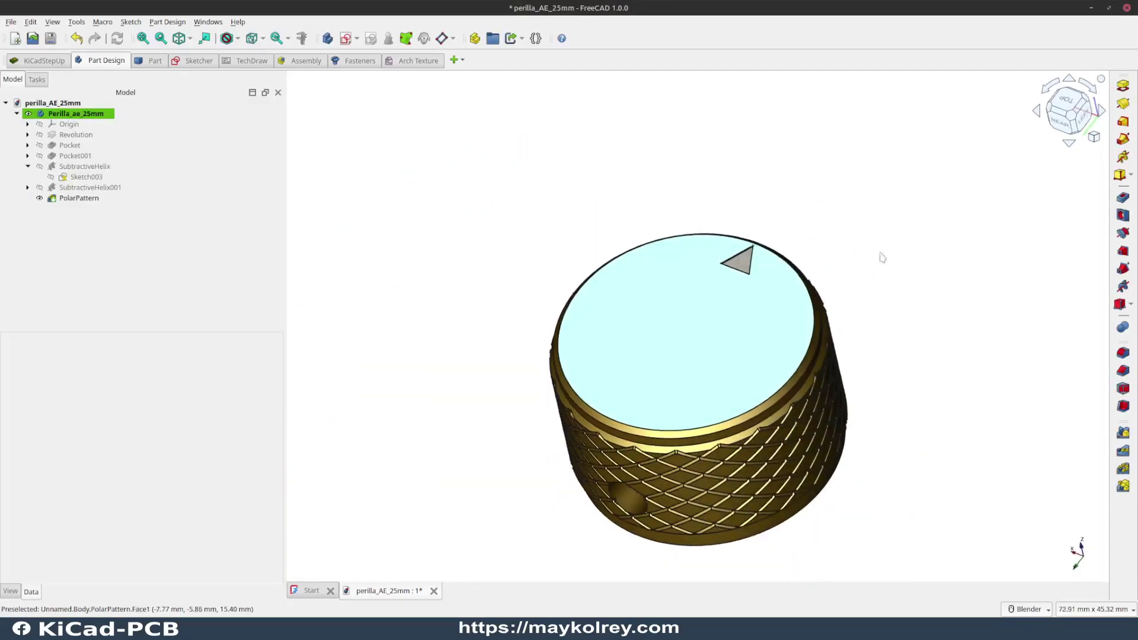
{"action": "mouse_move", "coordinate": [863, 332]}
{"action": "middle_mouse_down"}
{"action": "mouse_move", "coordinate": [888, 414]}
{"action": "mouse_move", "coordinate": [847, 443]}
{"action": "mouse_move", "coordinate": [834, 394]}
{"action": "mouse_move", "coordinate": [709, 346]}
{"action": "mouse_move", "coordinate": [818, 307]}
{"action": "mouse_move", "coordinate": [907, 335]}
{"action": "mouse_move", "coordinate": [827, 344]}
{"action": "middle_mouse_up"}
{"action": "scroll", "coordinate": [847, 444], "scroll_direction": "down", "scroll_amount": 3}
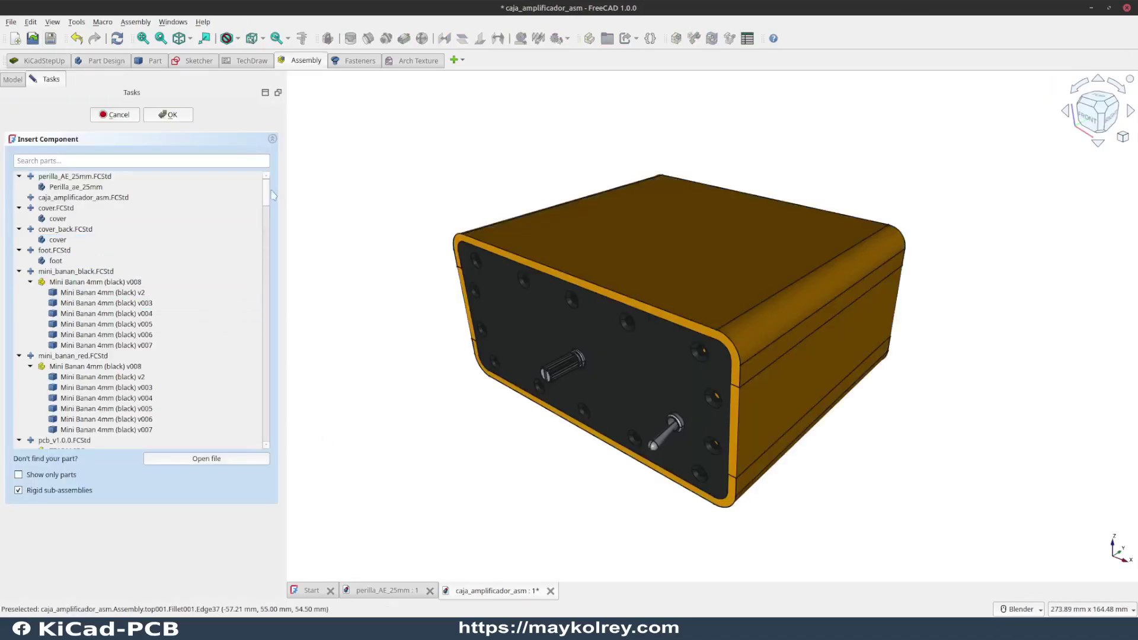
- Load perilla_AE_25mm.FCStd from the perillas folder and insert the Perilla_ae_25mm knob
{"action": "left_click_drag", "start_coordinate": [267, 192], "coordinate": [266, 446]}
{"action": "left_click", "coordinate": [202, 462]}
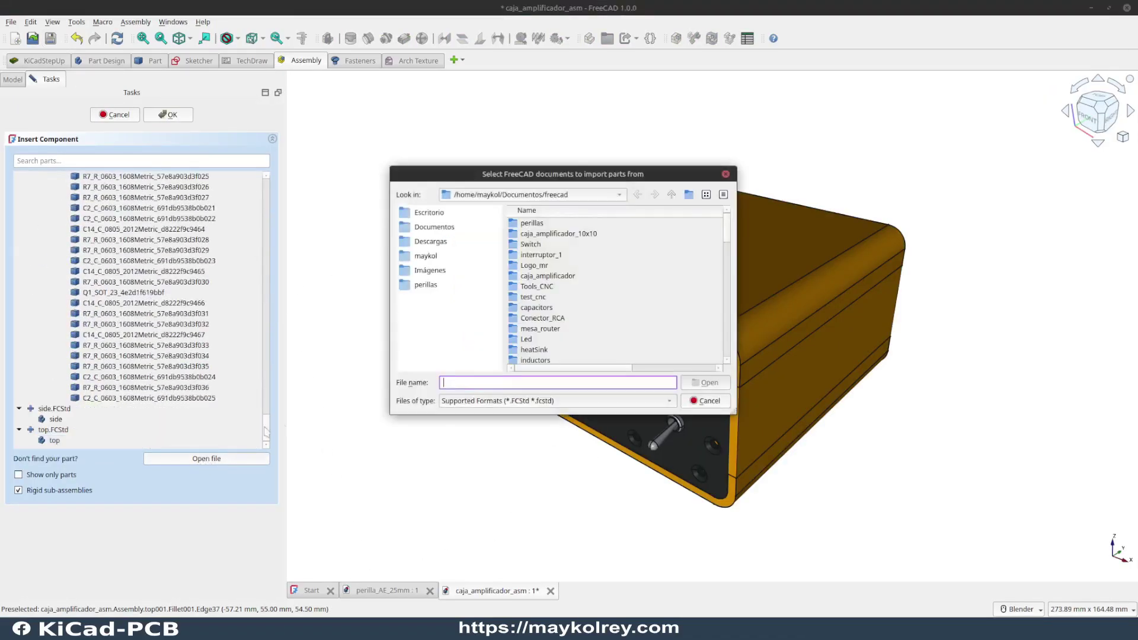
{"action": "double_click", "coordinate": [533, 224]}
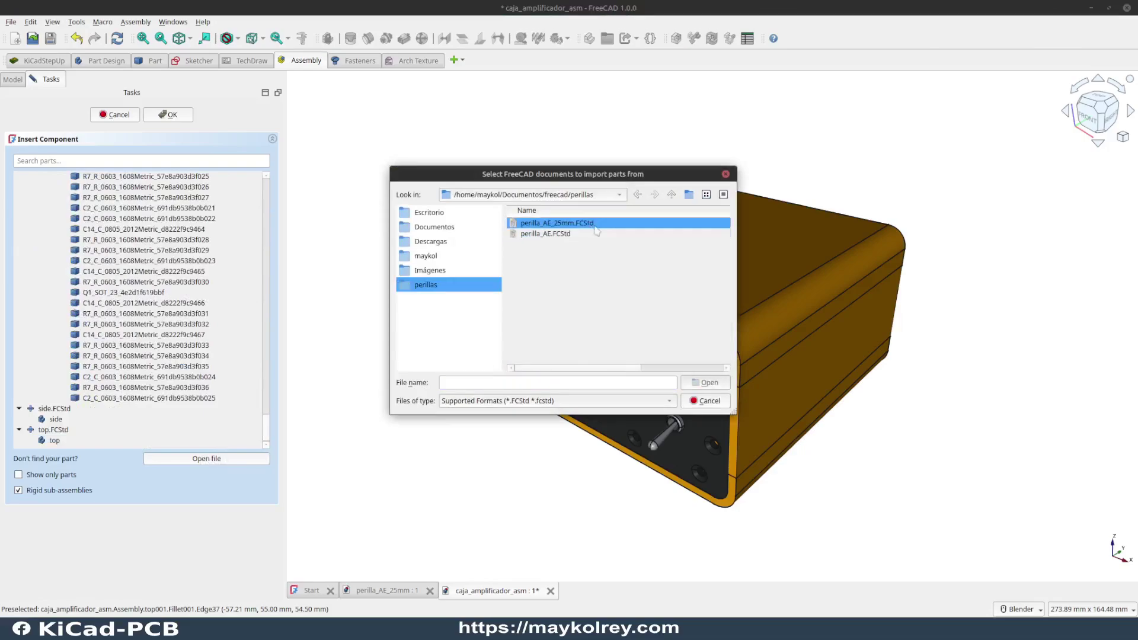
{"action": "double_click", "coordinate": [555, 223]}
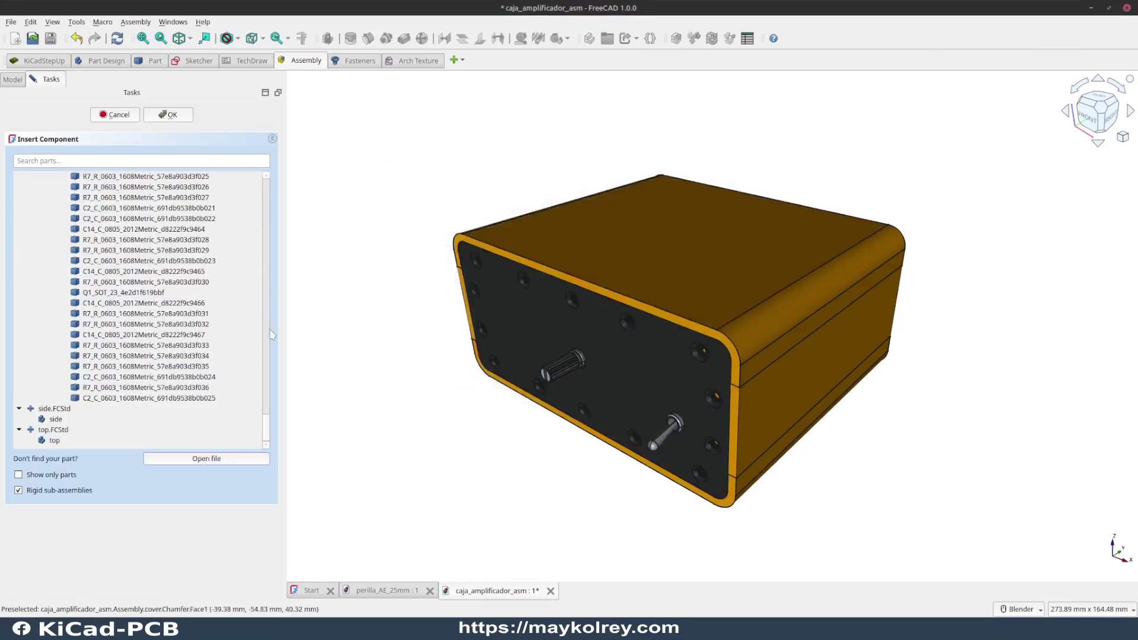
{"action": "left_click_drag", "start_coordinate": [266, 431], "coordinate": [266, 166]}
{"action": "left_click", "coordinate": [99, 209]}
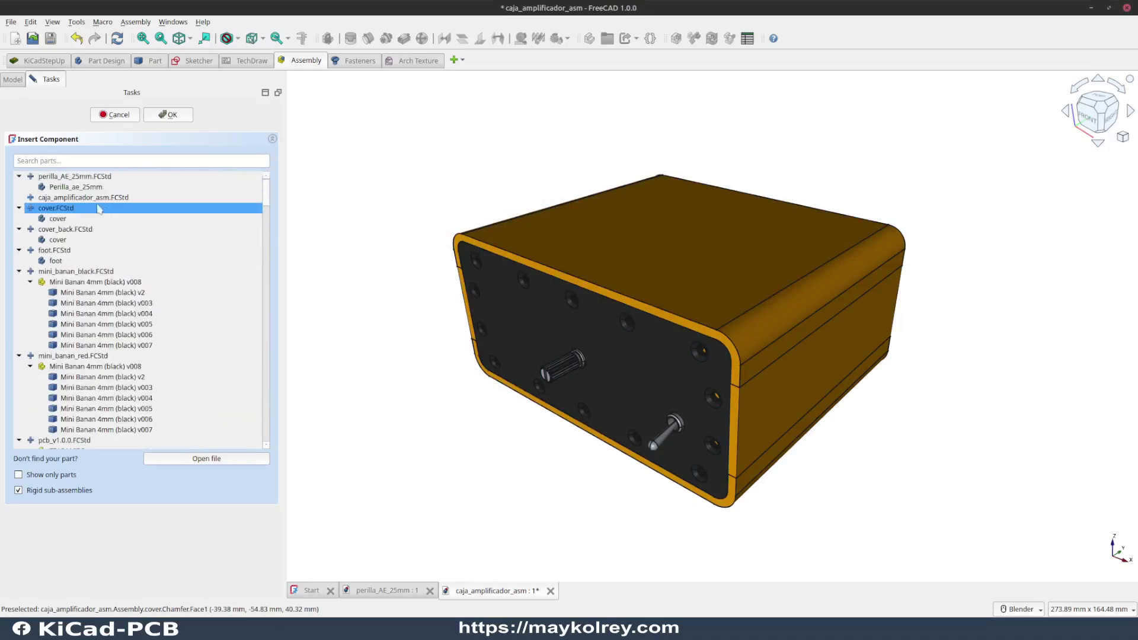
{"action": "left_click", "coordinate": [86, 188]}
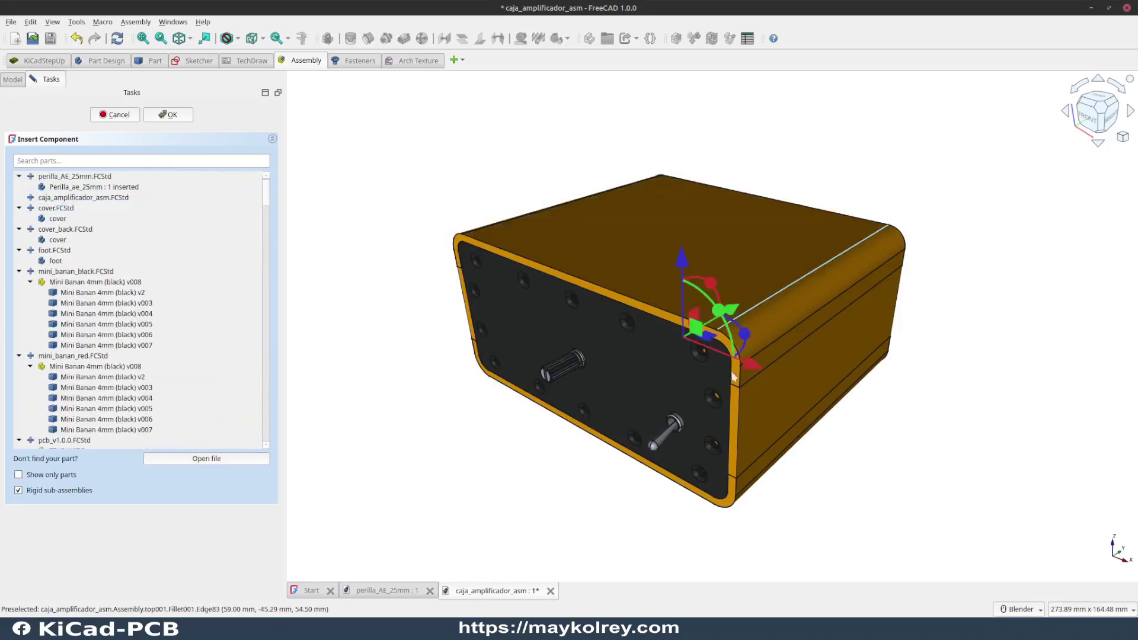
- Move the knob onto the front panel, aligned with the panel hole
{"action": "mouse_move", "coordinate": [687, 386]}
{"action": "middle_mouse_down"}
{"action": "mouse_move", "coordinate": [721, 389]}
{"action": "mouse_move", "coordinate": [808, 317]}
{"action": "middle_mouse_up"}
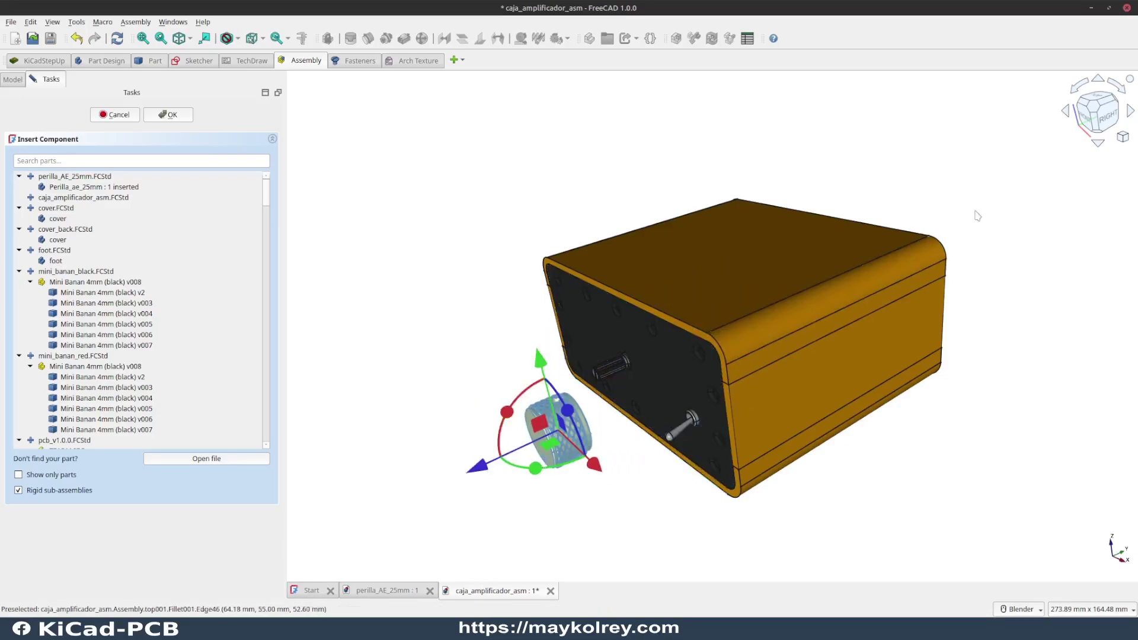
{"action": "key", "text": "1"}
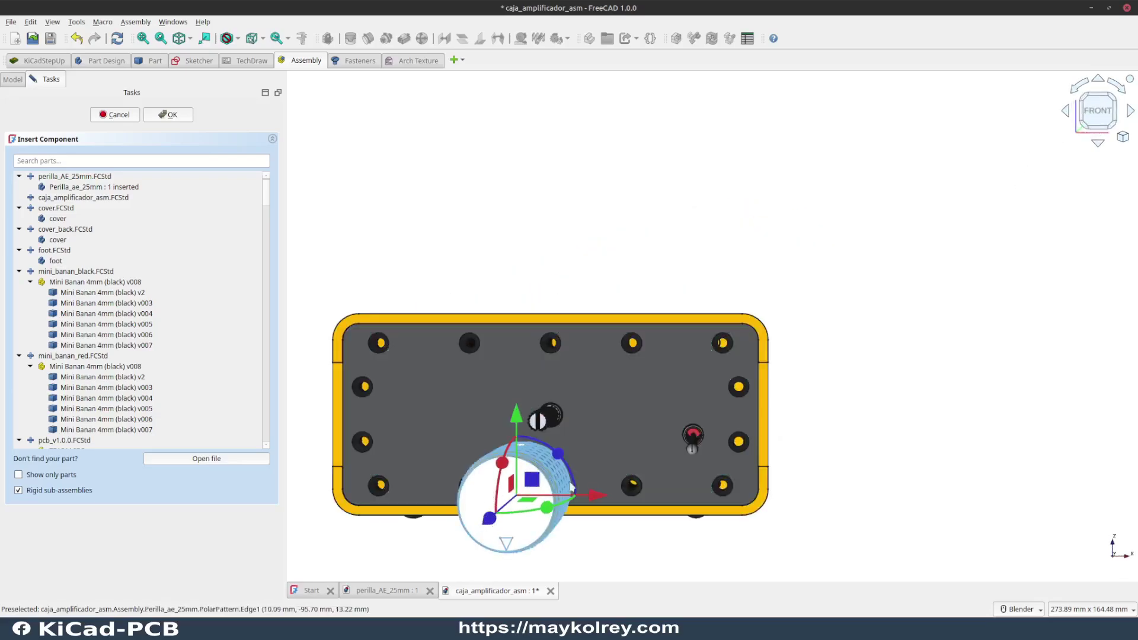
{"action": "middle_click_drag", "start_coordinate": [572, 487], "coordinate": [498, 502]}
{"action": "mouse_move", "coordinate": [479, 517]}
{"action": "left_mouse_down"}
{"action": "mouse_move", "coordinate": [536, 498]}
{"action": "mouse_move", "coordinate": [588, 457]}
{"action": "left_mouse_up"}
{"action": "left_click", "coordinate": [1120, 140]}
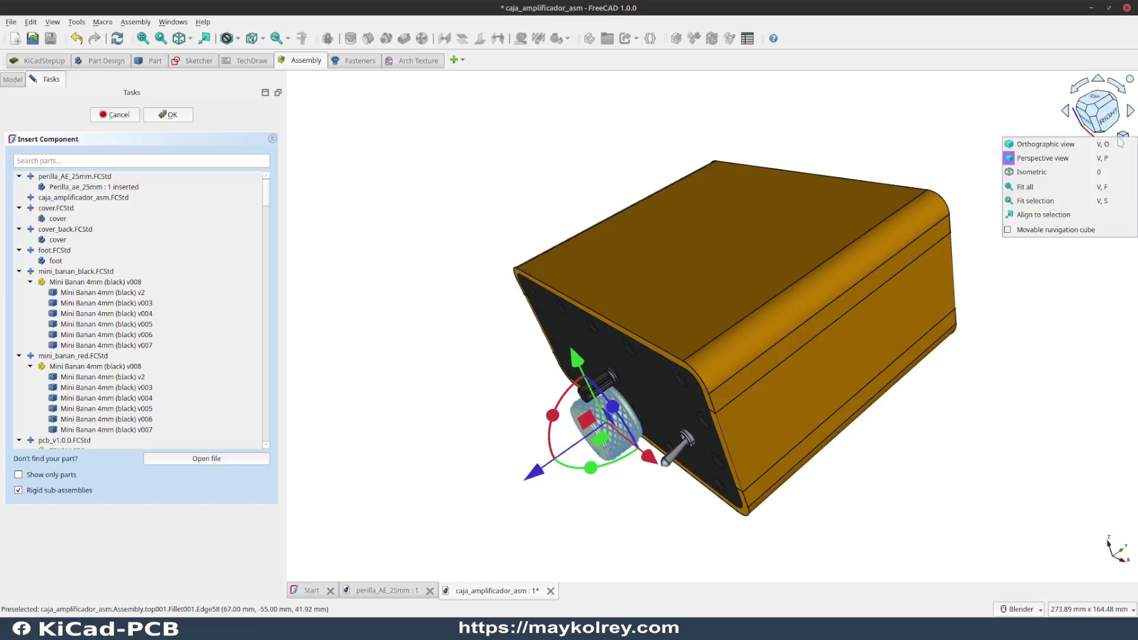
{"action": "left_click", "coordinate": [1056, 148]}
{"action": "key", "text": "1"}
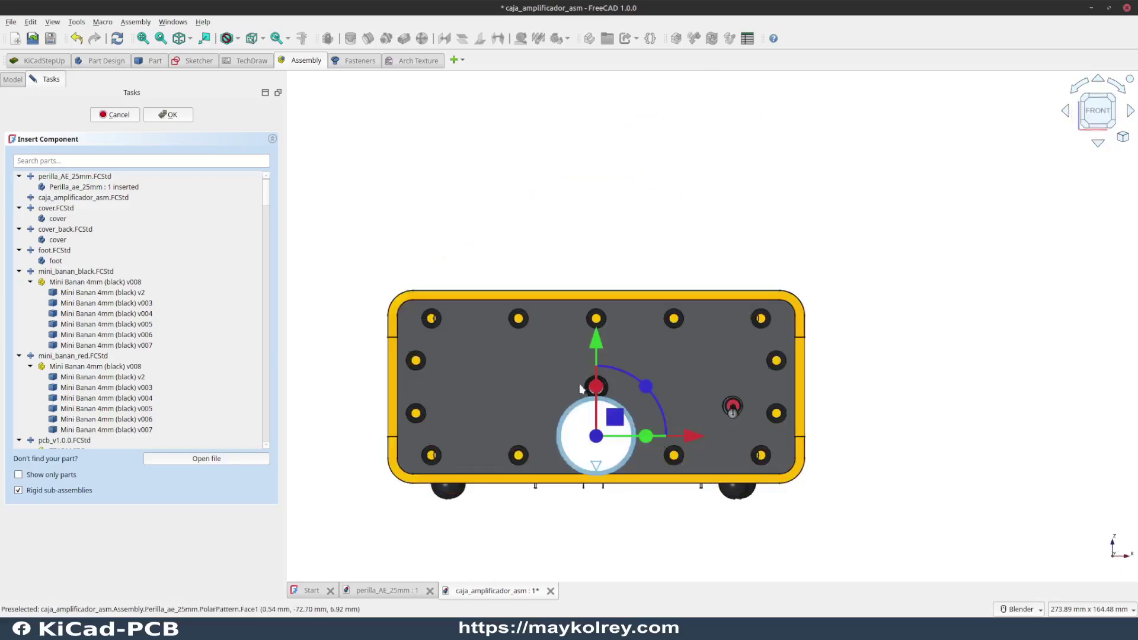
{"action": "left_click_drag", "start_coordinate": [600, 347], "coordinate": [600, 295]}
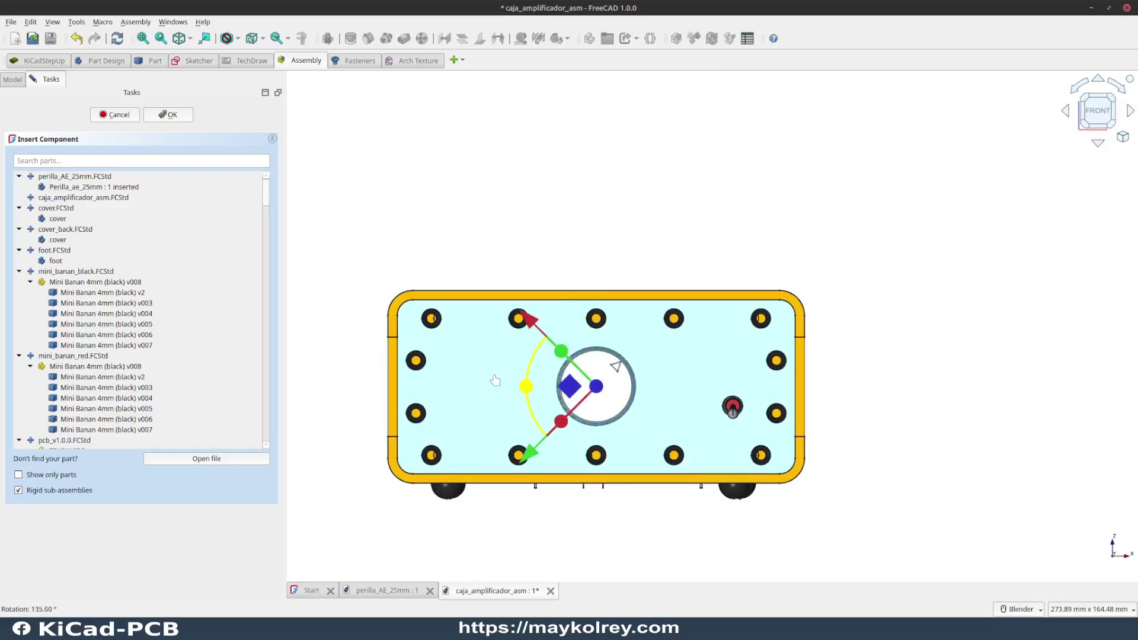
- Rotate the knob 135° about its axis and orbit back toward the front
{"action": "mouse_move", "coordinate": [768, 388]}
{"action": "middle_mouse_down"}
{"action": "mouse_move", "coordinate": [818, 327]}
{"action": "mouse_move", "coordinate": [750, 380]}
{"action": "middle_mouse_up"}
{"action": "scroll", "coordinate": [750, 380], "scroll_direction": "down", "scroll_amount": 3}
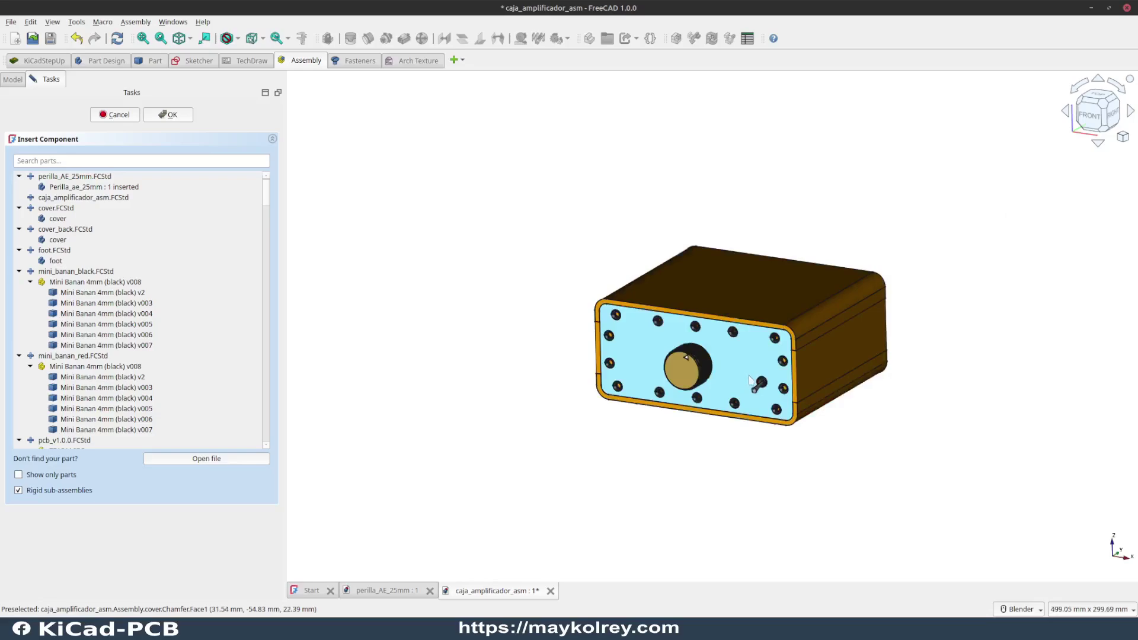
{"action": "right_click", "coordinate": [1002, 137]}
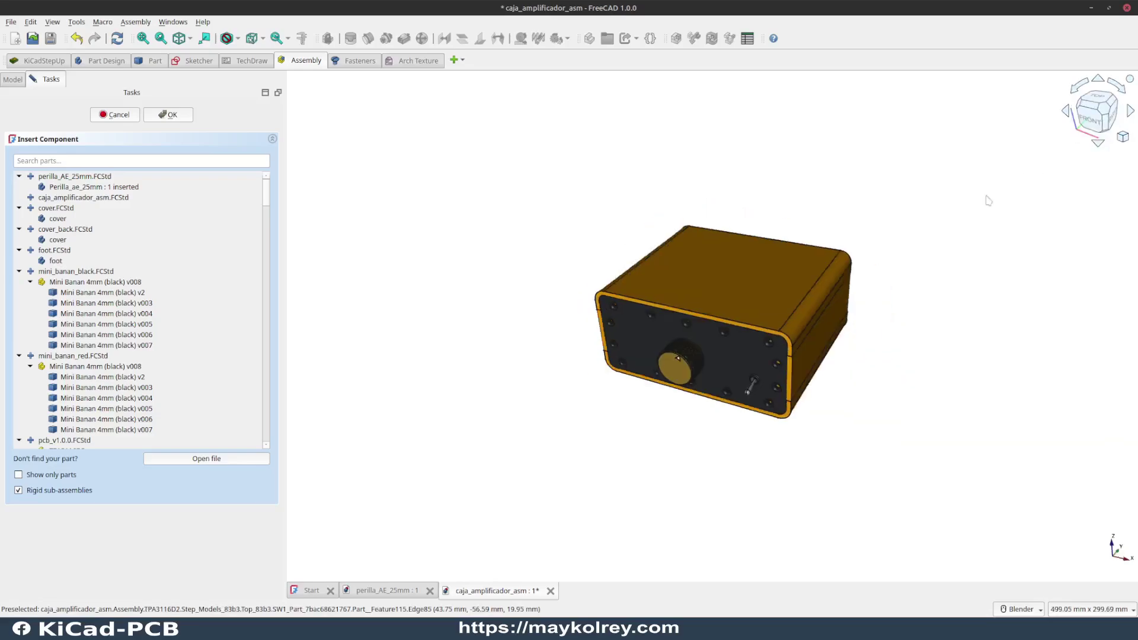
{"action": "mouse_move", "coordinate": [985, 198]}
{"action": "middle_mouse_down"}
{"action": "mouse_move", "coordinate": [708, 294]}
{"action": "mouse_move", "coordinate": [711, 356]}
{"action": "middle_mouse_up"}
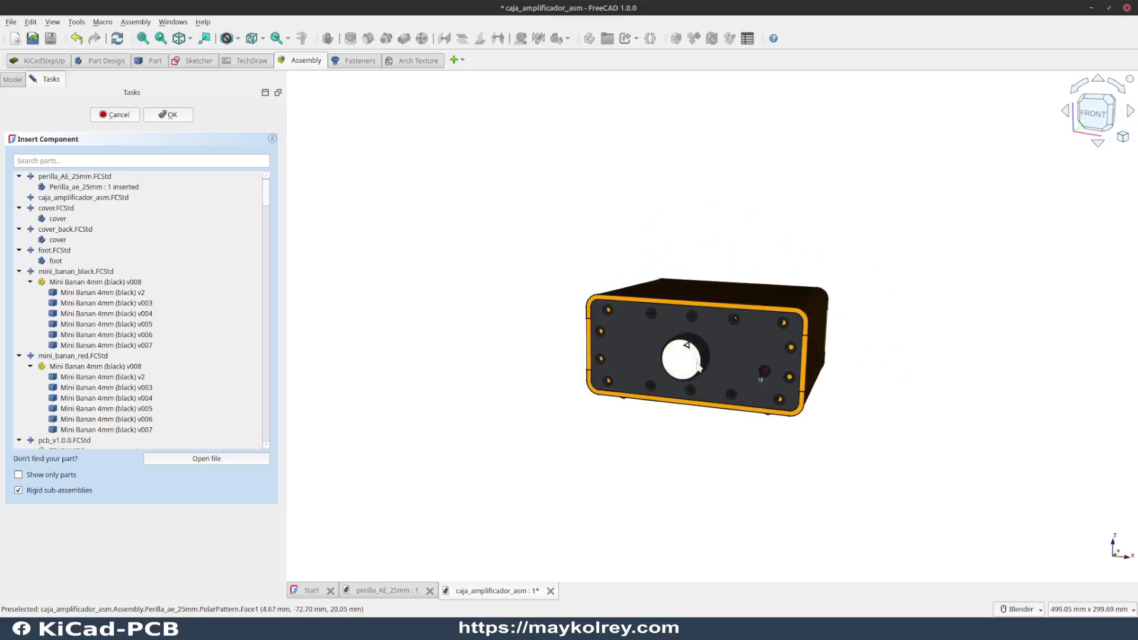
- Finish inserting the knob and hide the enclosure cover
{"action": "left_click", "coordinate": [168, 115]}
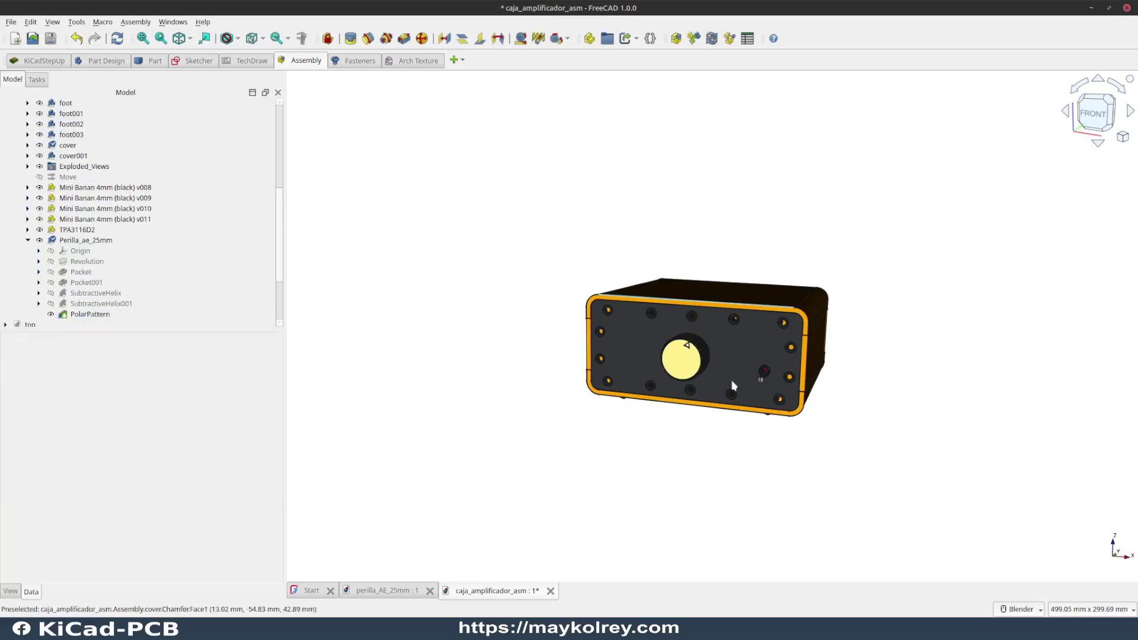
{"action": "scroll", "coordinate": [733, 386], "scroll_direction": "up", "scroll_amount": 5}
{"action": "scroll", "coordinate": [741, 373], "scroll_direction": "down", "scroll_amount": 3}
{"action": "scroll", "coordinate": [743, 373], "scroll_direction": "down", "scroll_amount": 1}
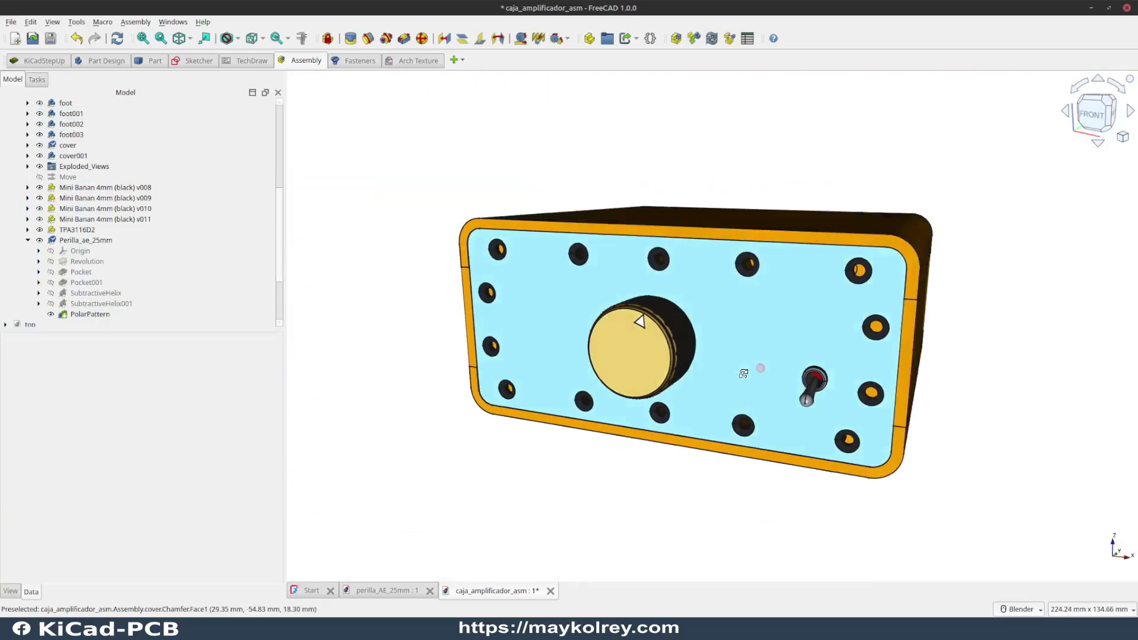
{"action": "middle_click_drag", "start_coordinate": [743, 373], "coordinate": [795, 363]}
{"action": "left_click", "coordinate": [803, 337]}
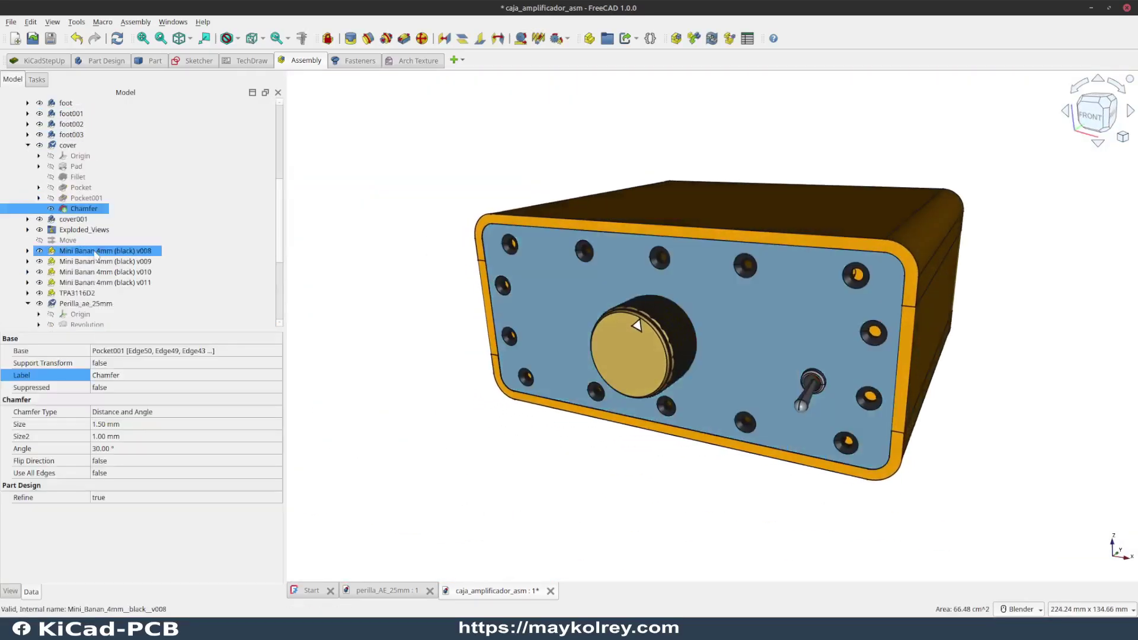
{"action": "left_click", "coordinate": [39, 145]}
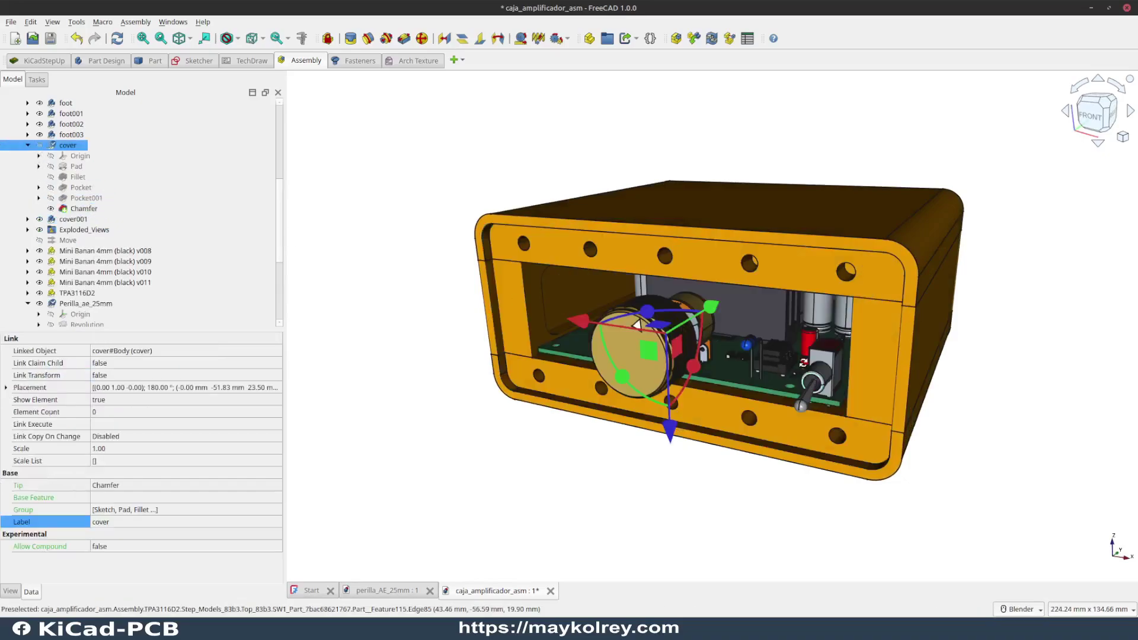
- Orbit and zoom to inspect the gold knob against the TPA3116D2 board inside
{"action": "mouse_move", "coordinate": [770, 367]}
{"action": "middle_mouse_down"}
{"action": "mouse_move", "coordinate": [803, 381]}
{"action": "mouse_move", "coordinate": [1011, 381]}
{"action": "mouse_move", "coordinate": [939, 400]}
{"action": "middle_mouse_up"}
{"action": "scroll", "coordinate": [803, 381], "scroll_direction": "up", "scroll_amount": 3}
{"action": "scroll", "coordinate": [1011, 381], "scroll_direction": "up", "scroll_amount": 4}
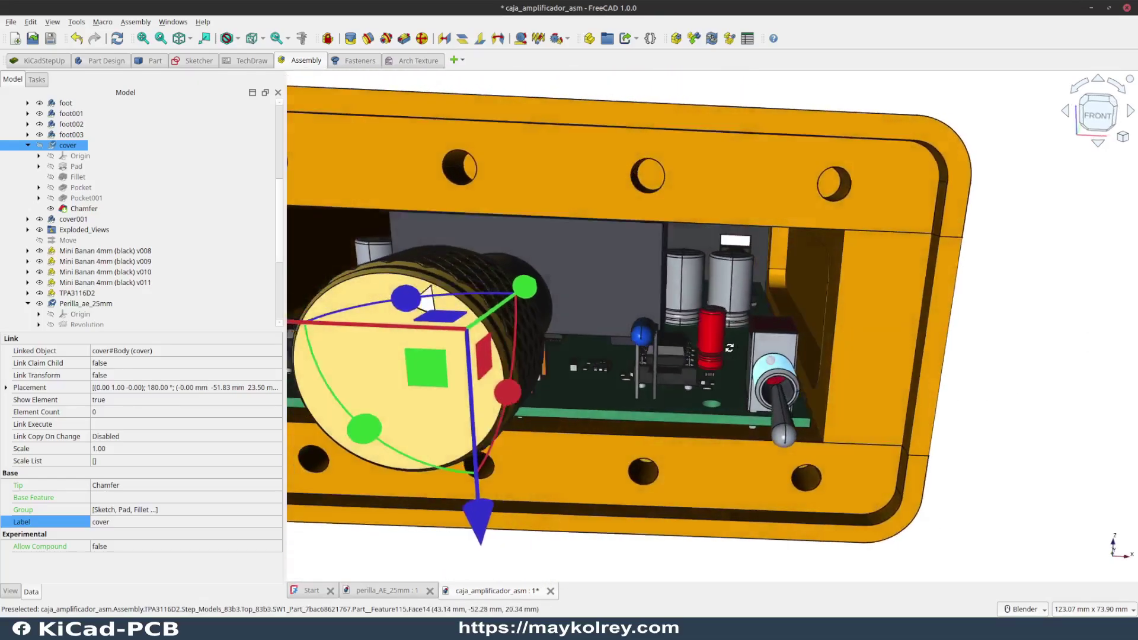
{"action": "mouse_move", "coordinate": [770, 359]}
{"action": "middle_mouse_down"}
{"action": "mouse_move", "coordinate": [759, 353]}
{"action": "mouse_move", "coordinate": [817, 362]}
{"action": "middle_mouse_up"}
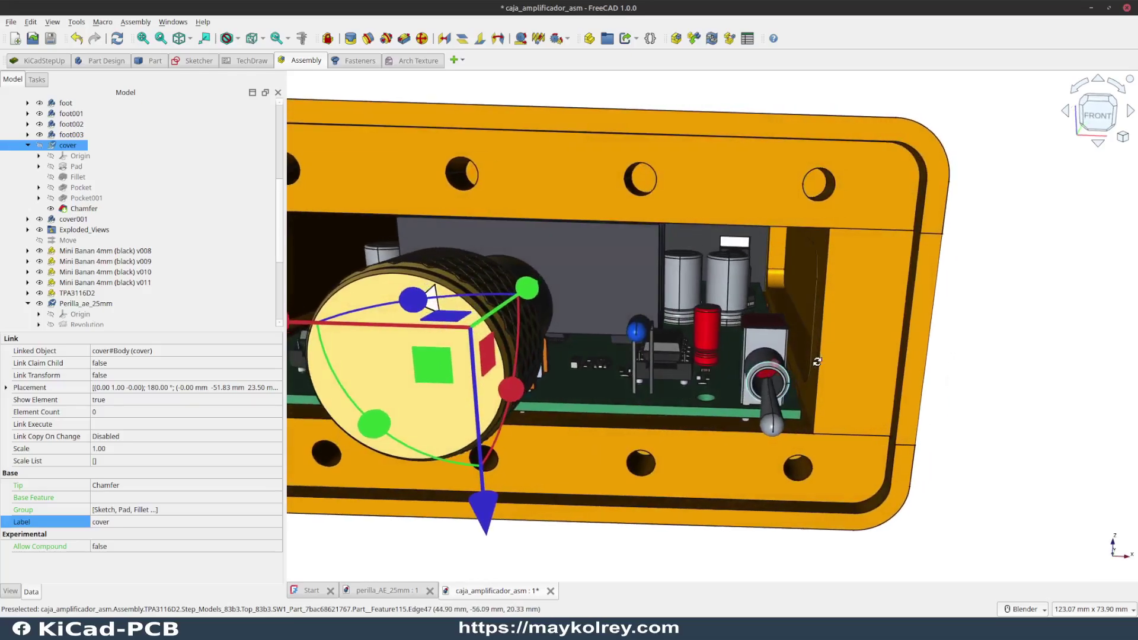
{"action": "scroll", "coordinate": [728, 364], "scroll_direction": "up", "scroll_amount": 5}
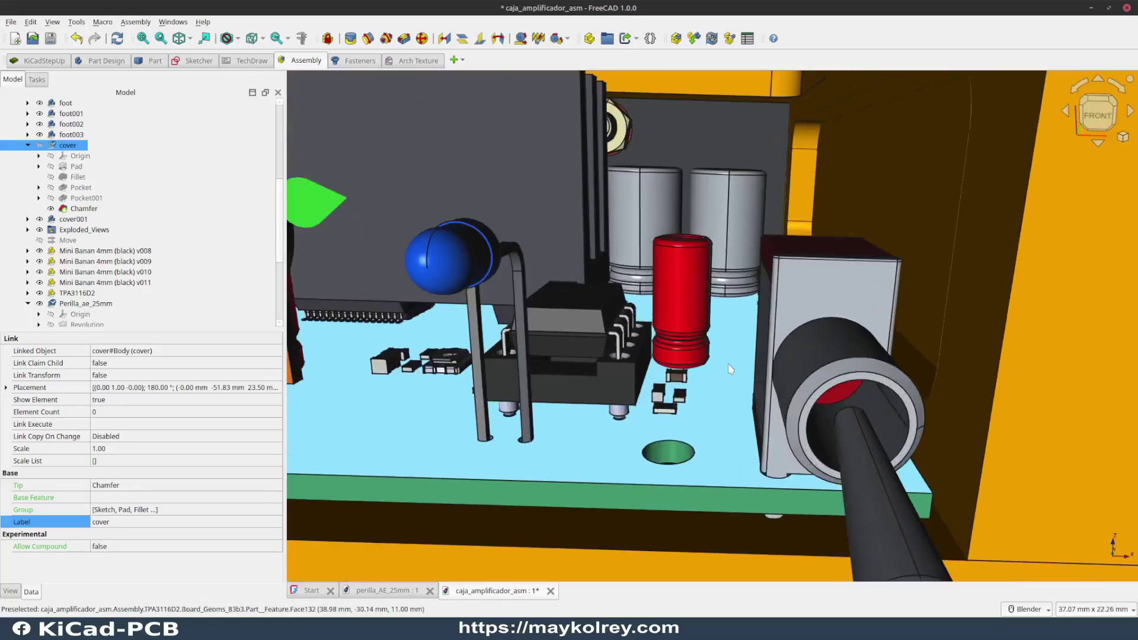
{"action": "scroll", "coordinate": [728, 364], "scroll_direction": "down", "scroll_amount": 8}
{"action": "scroll", "coordinate": [681, 330], "scroll_direction": "up", "scroll_amount": 2}
{"action": "scroll", "coordinate": [681, 329], "scroll_direction": "up", "scroll_amount": 2}
{"action": "scroll", "coordinate": [682, 333], "scroll_direction": "down", "scroll_amount": 8}
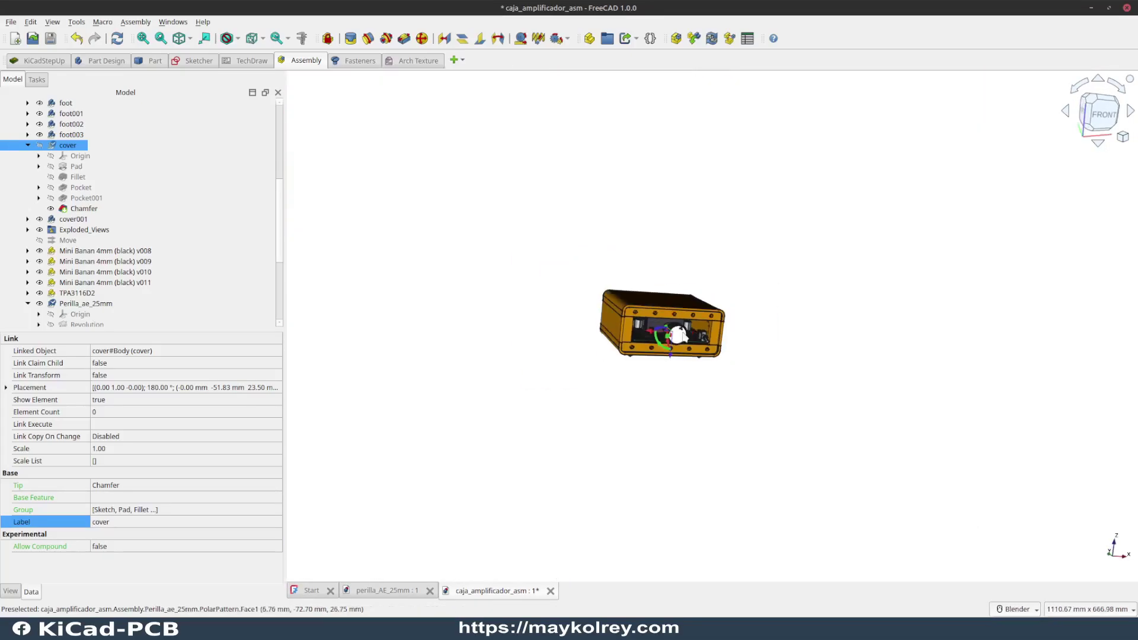
{"action": "left_click", "coordinate": [737, 323]}
{"action": "middle_click_drag", "start_coordinate": [737, 324], "coordinate": [630, 330]}
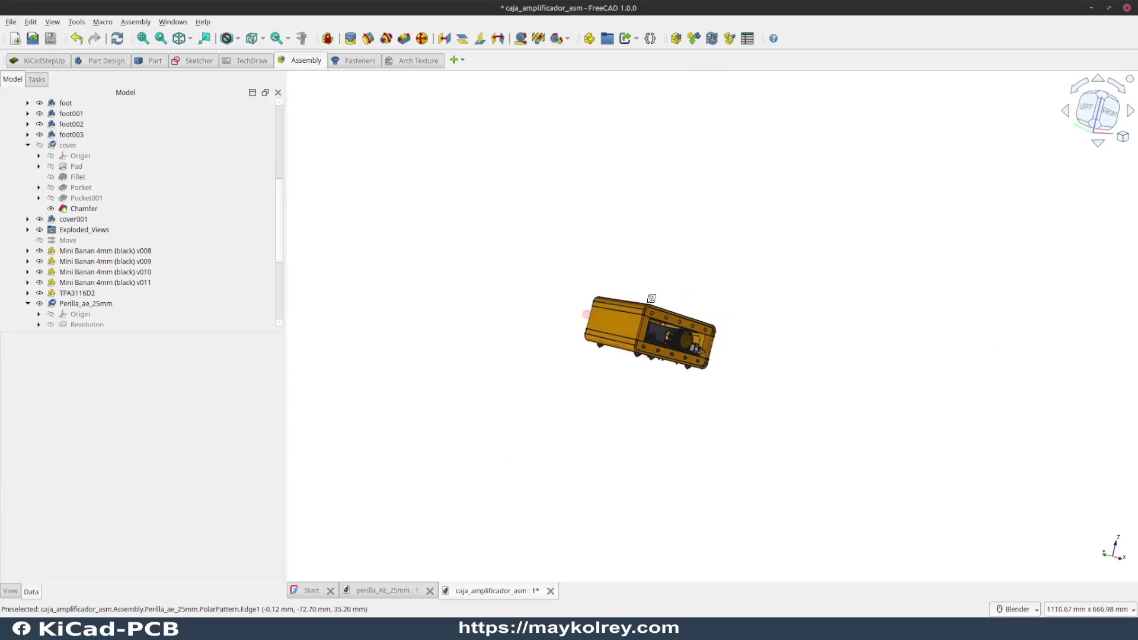